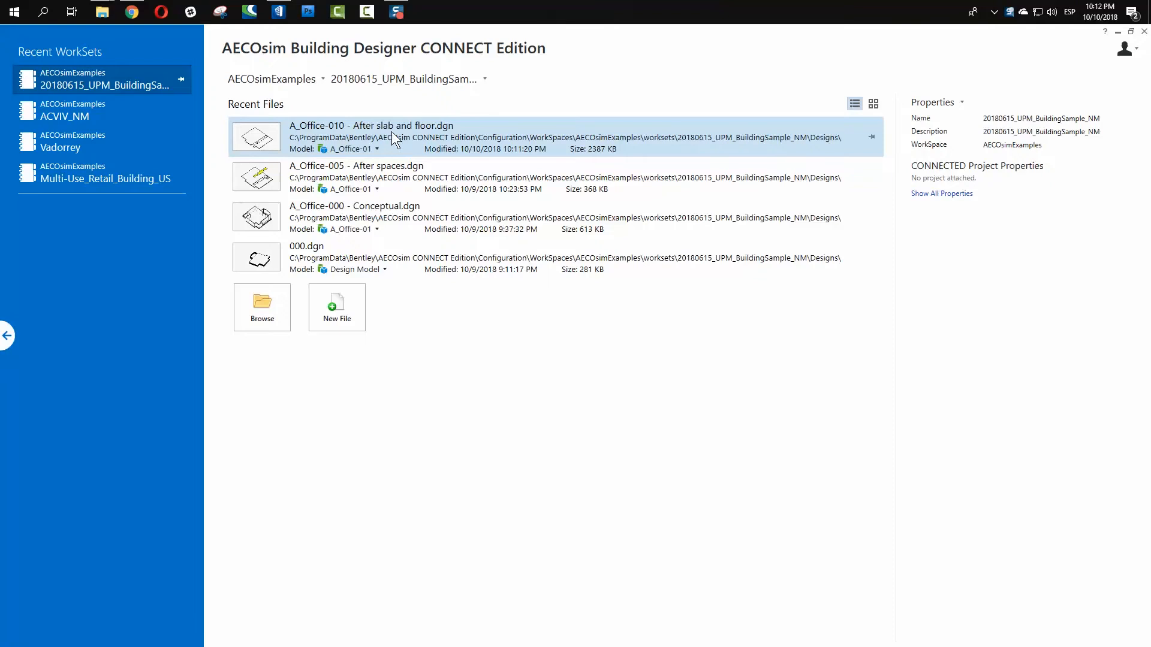
Step: Open the file A_Office-010 - After slab and floor.dgn and dismiss the CONNECT Advisor introduction
{"action": "left_click", "coordinate": [387, 129]}
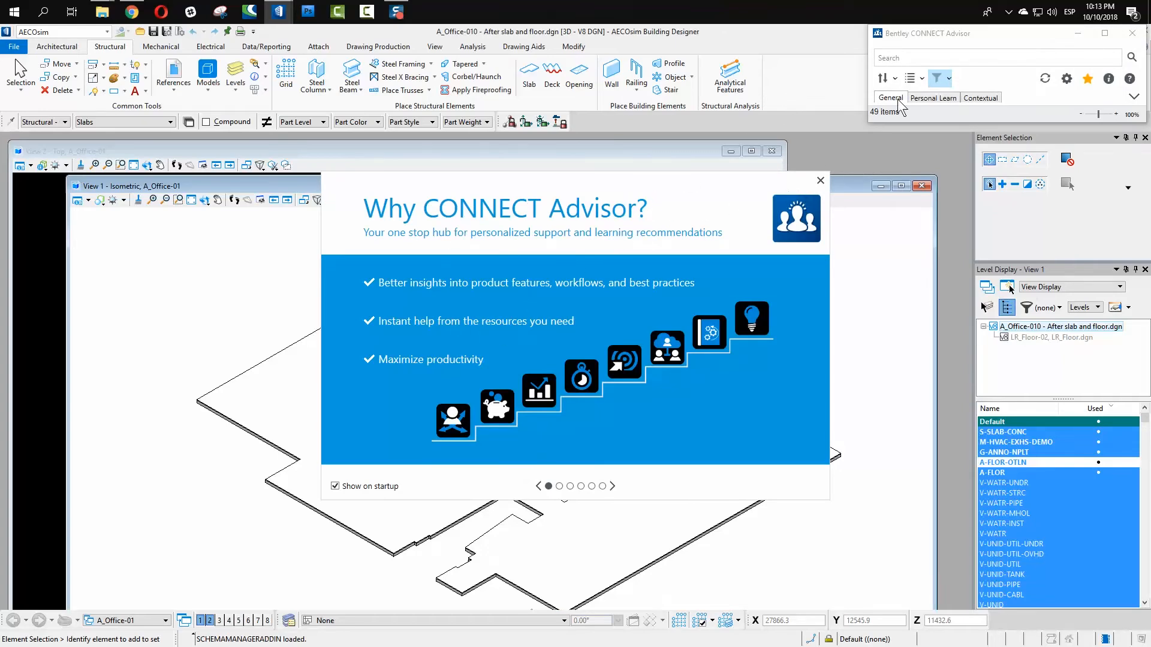
{"action": "left_click_drag", "start_coordinate": [913, 41], "coordinate": [792, 73]}
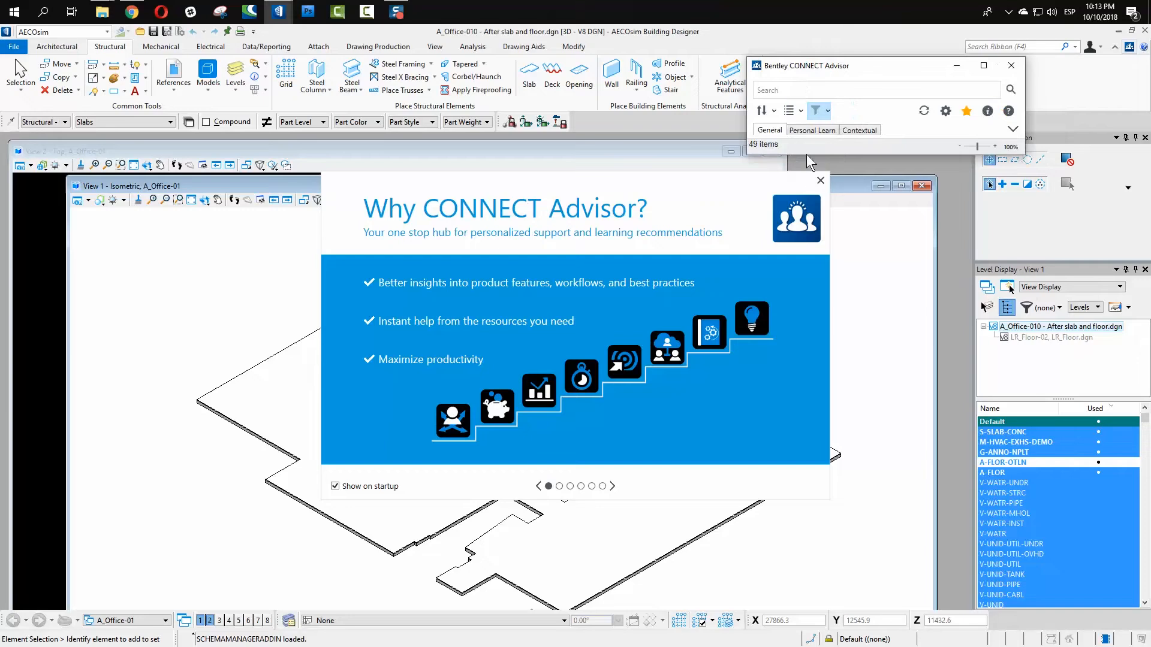
{"action": "left_click_drag", "start_coordinate": [809, 155], "coordinate": [811, 394]}
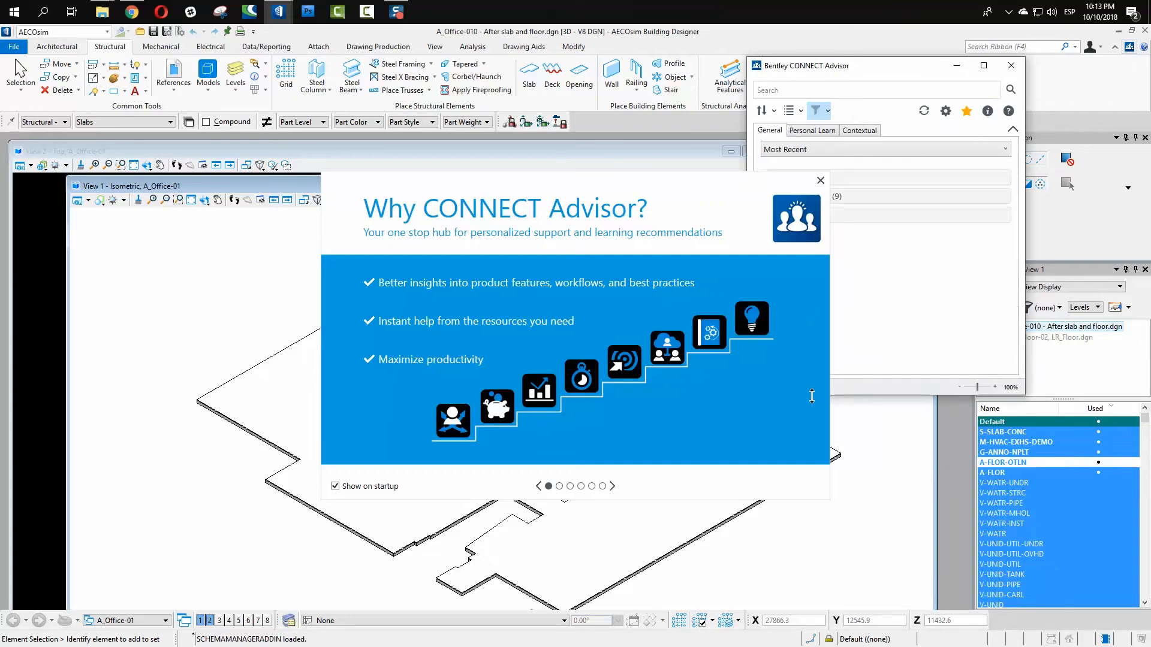
{"action": "left_click", "coordinate": [820, 181]}
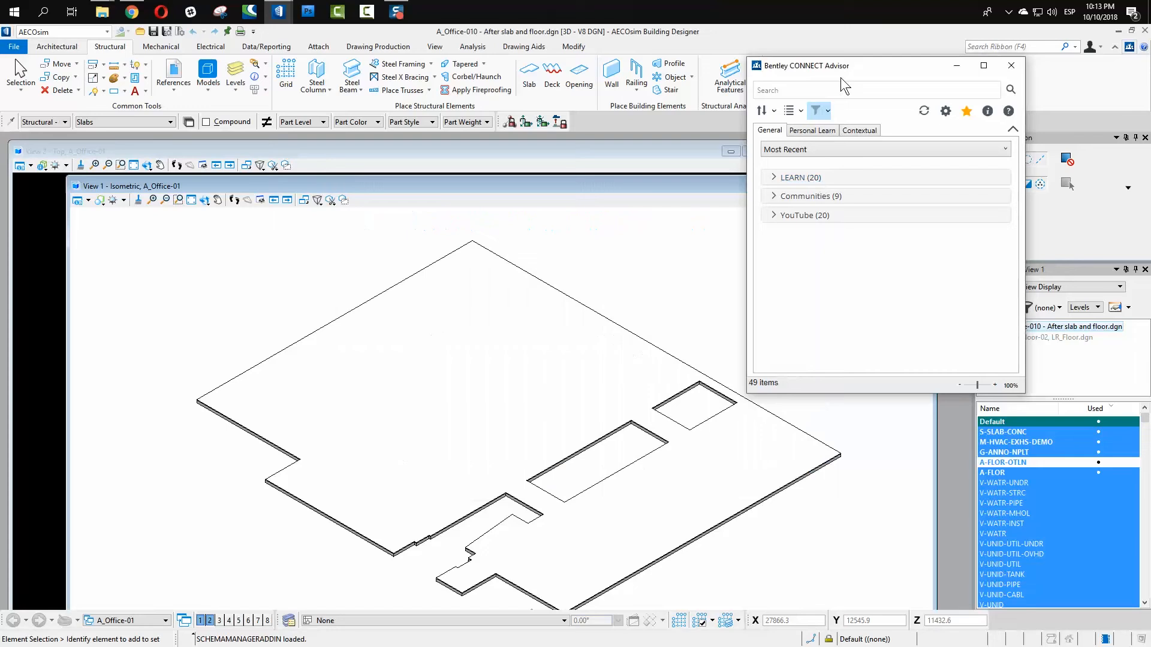
Step: Enlarge the CONNECT Advisor window and look through the courses in its LEARN section
{"action": "left_click_drag", "start_coordinate": [819, 68], "coordinate": [701, 89]}
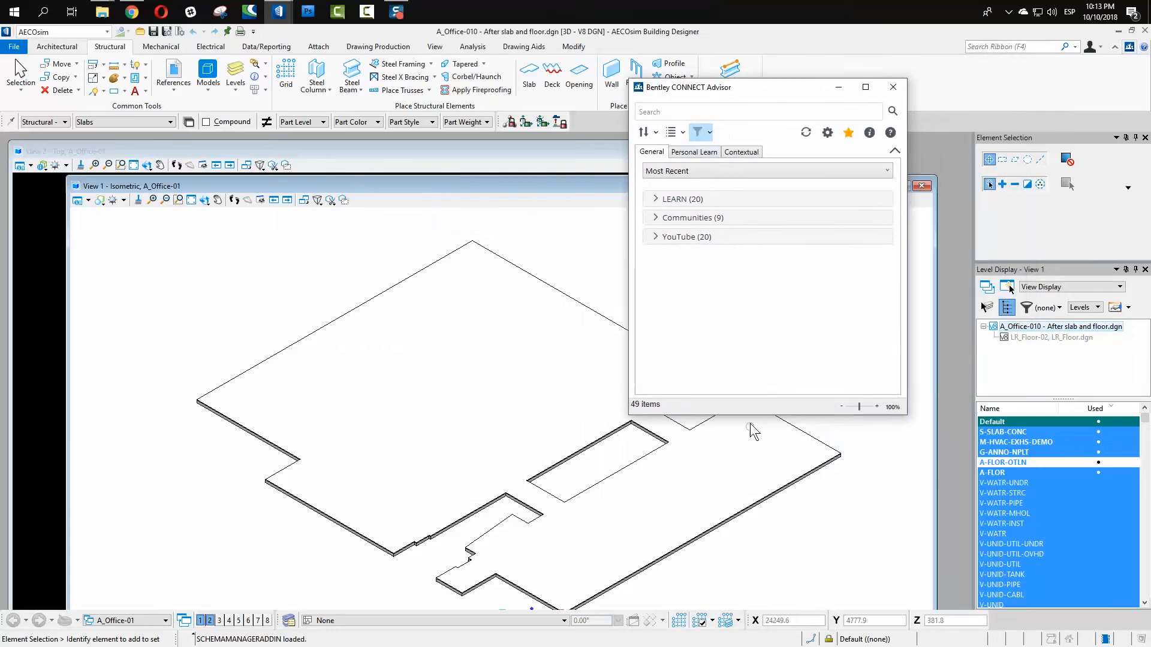
{"action": "left_click_drag", "start_coordinate": [755, 418], "coordinate": [757, 582]}
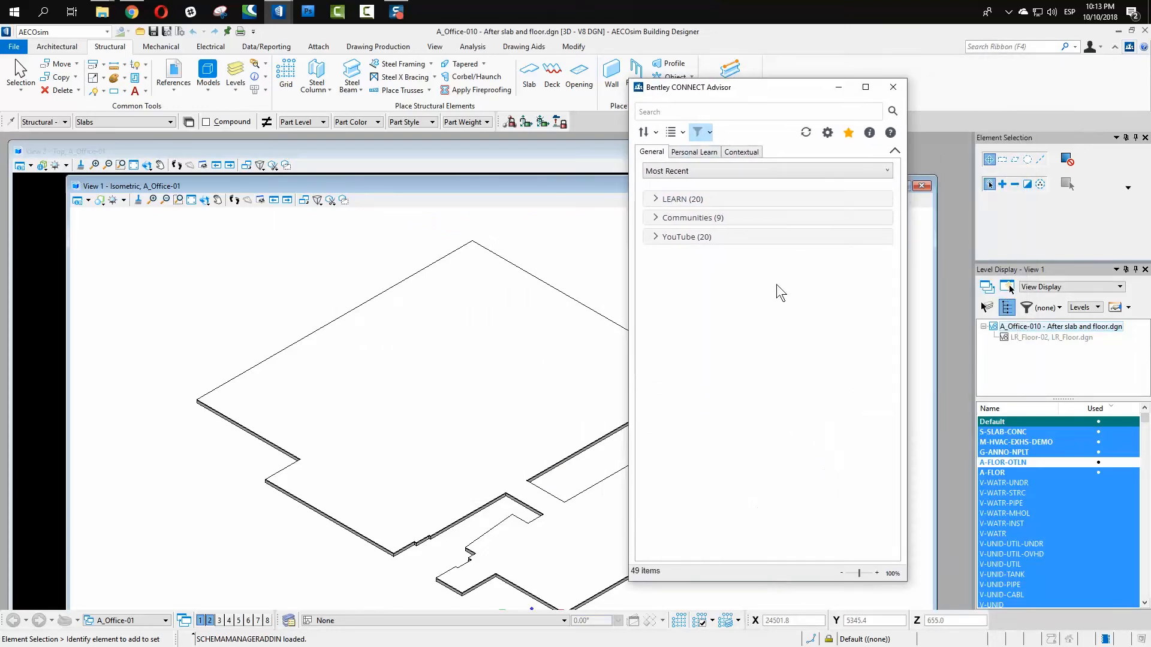
{"action": "left_click", "coordinate": [658, 200]}
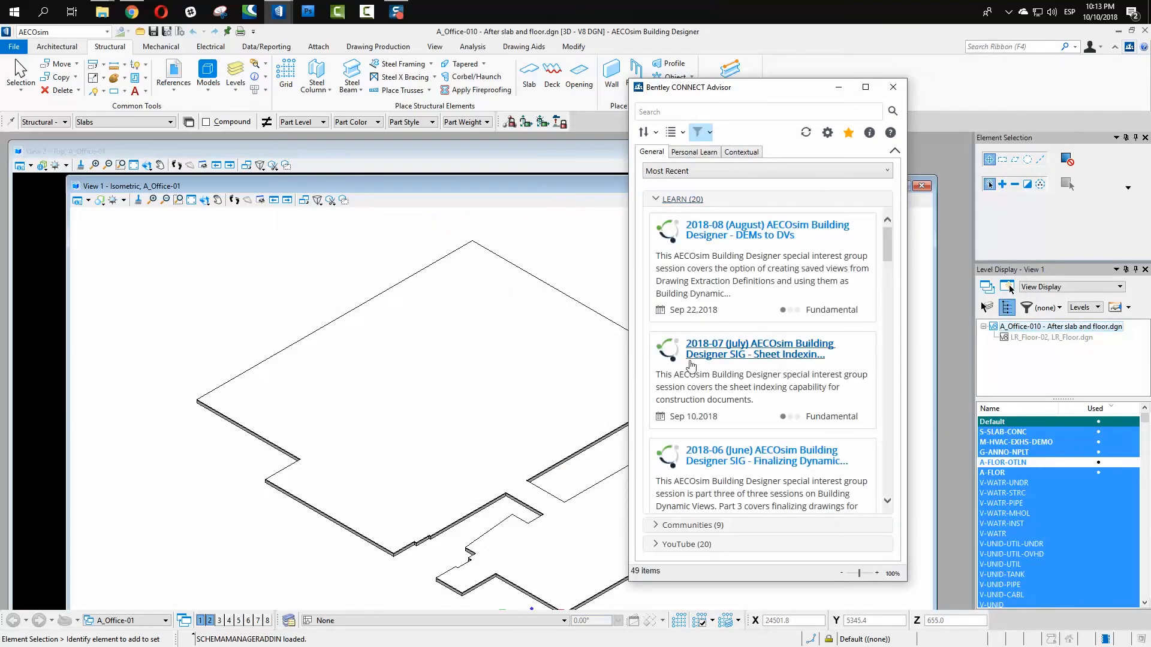
{"action": "left_click", "coordinate": [656, 200]}
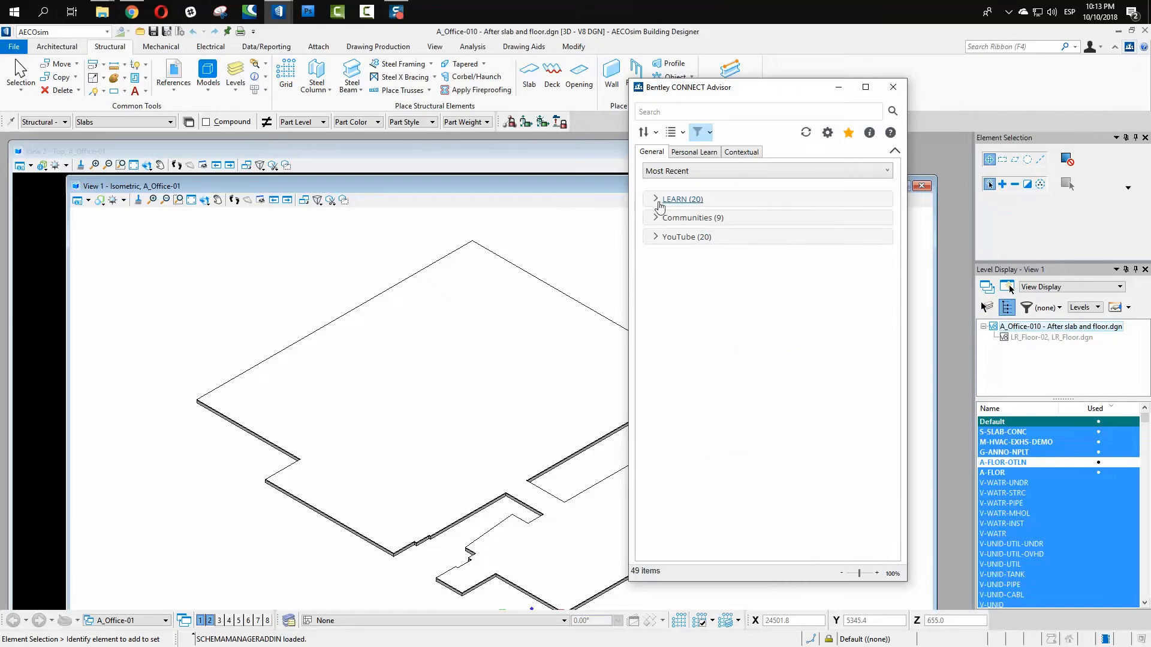
{"action": "left_click", "coordinate": [654, 206]}
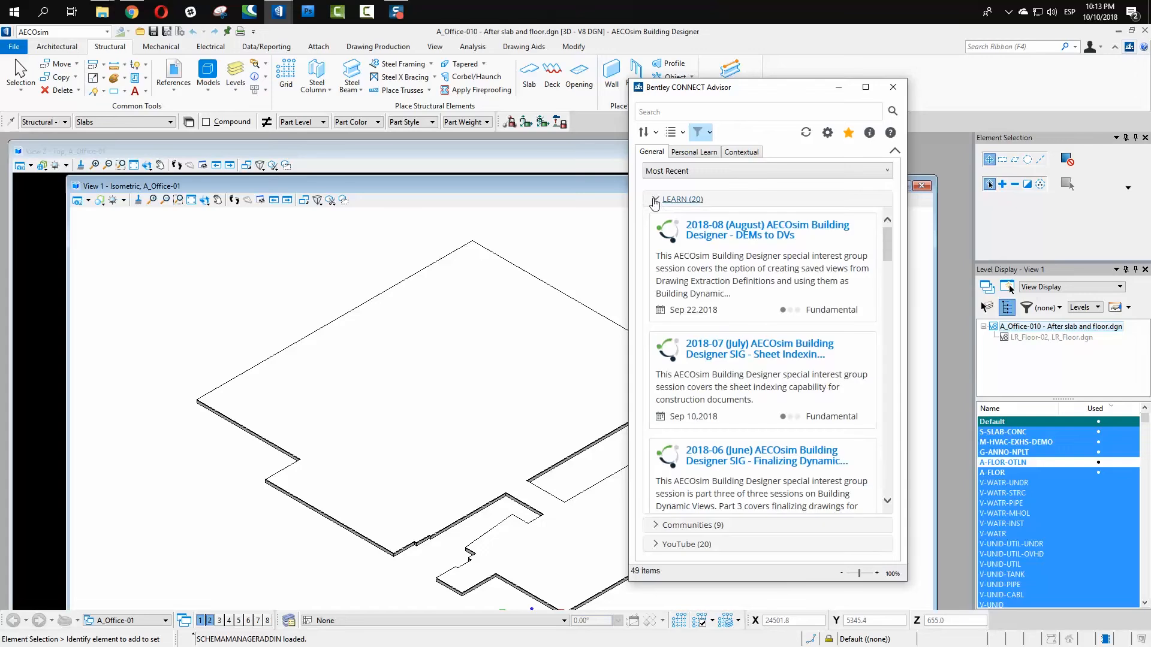
{"action": "scroll", "coordinate": [890, 238], "scroll_direction": "down", "scroll_amount": 2}
{"action": "scroll", "coordinate": [890, 238], "scroll_direction": "down", "scroll_amount": 2}
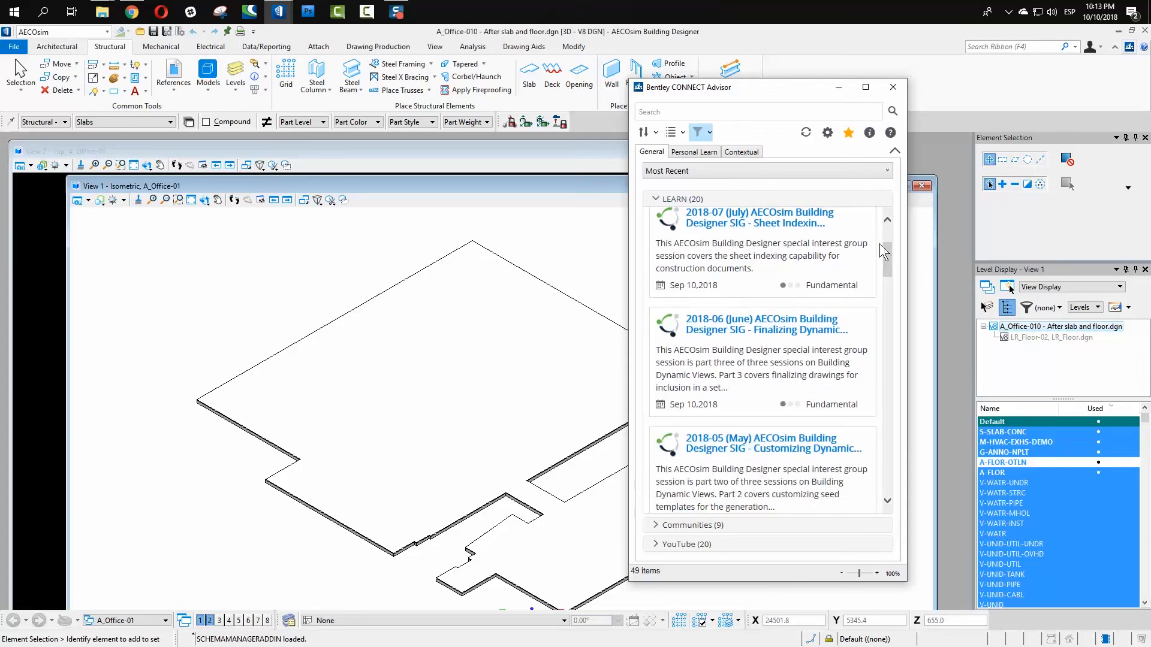
{"action": "mouse_move", "coordinate": [880, 244]}
{"action": "left_mouse_down"}
{"action": "mouse_move", "coordinate": [882, 311]}
{"action": "mouse_move", "coordinate": [884, 261]}
{"action": "left_mouse_up"}
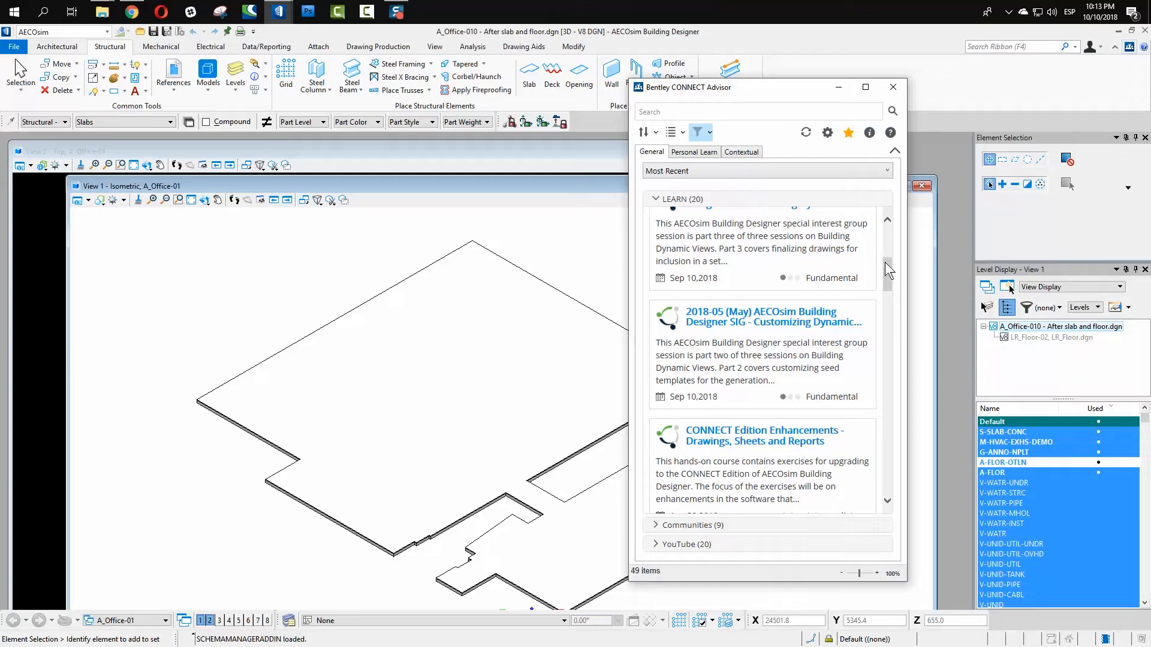
{"action": "left_click", "coordinate": [655, 200]}
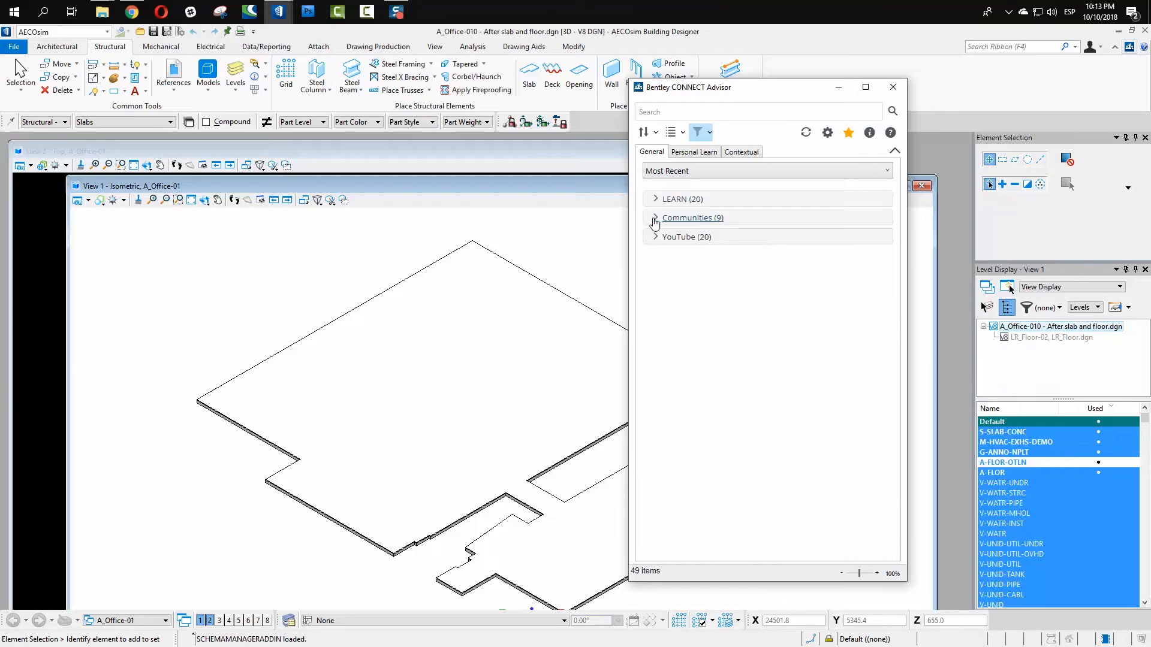
Step: Look through the Communities posts, read the "AECOsim SS6 crashing on startup" thread in the browser, and close it
{"action": "left_click", "coordinate": [656, 218]}
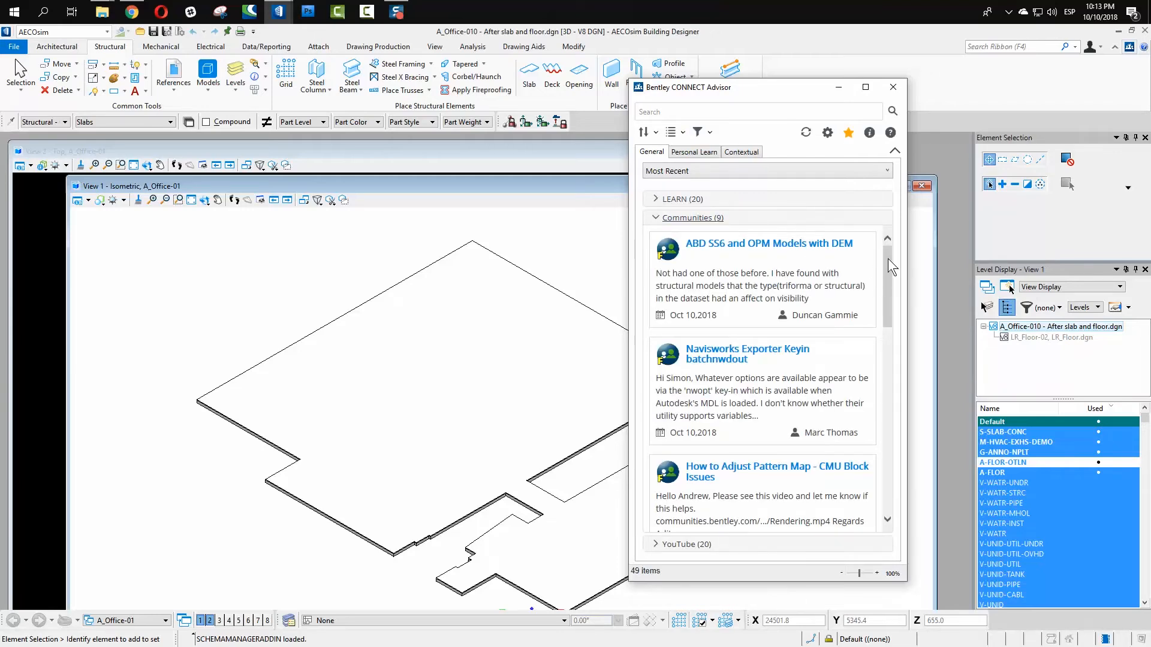
{"action": "left_click_drag", "start_coordinate": [887, 258], "coordinate": [890, 376]}
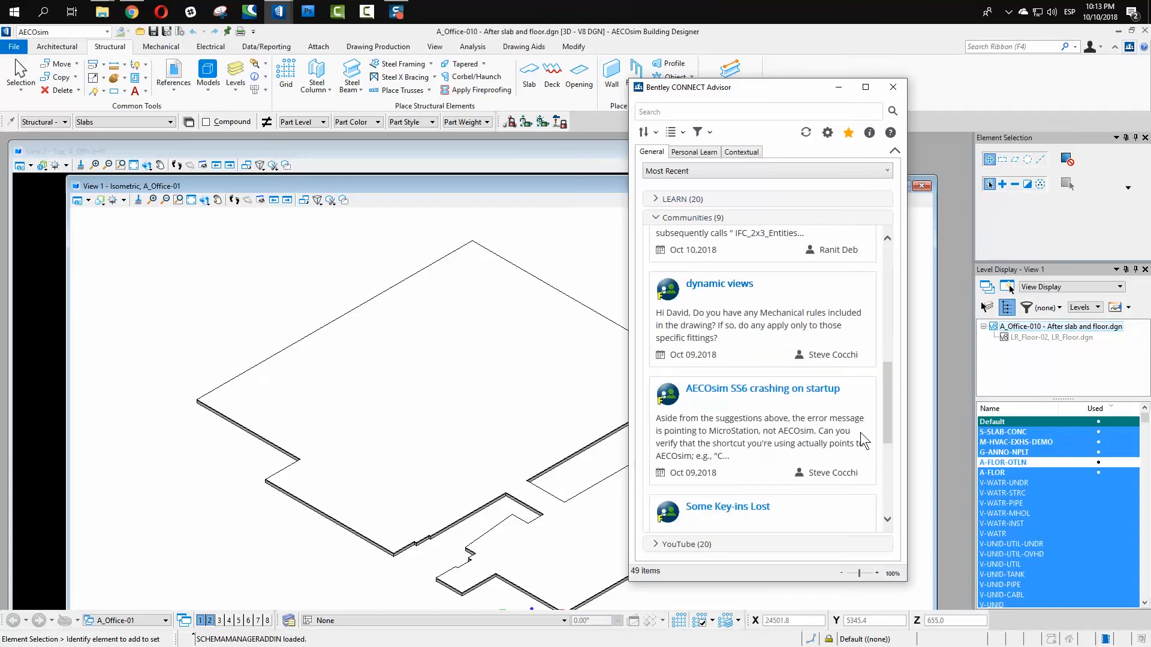
{"action": "scroll", "coordinate": [886, 413], "scroll_direction": "down", "scroll_amount": 1}
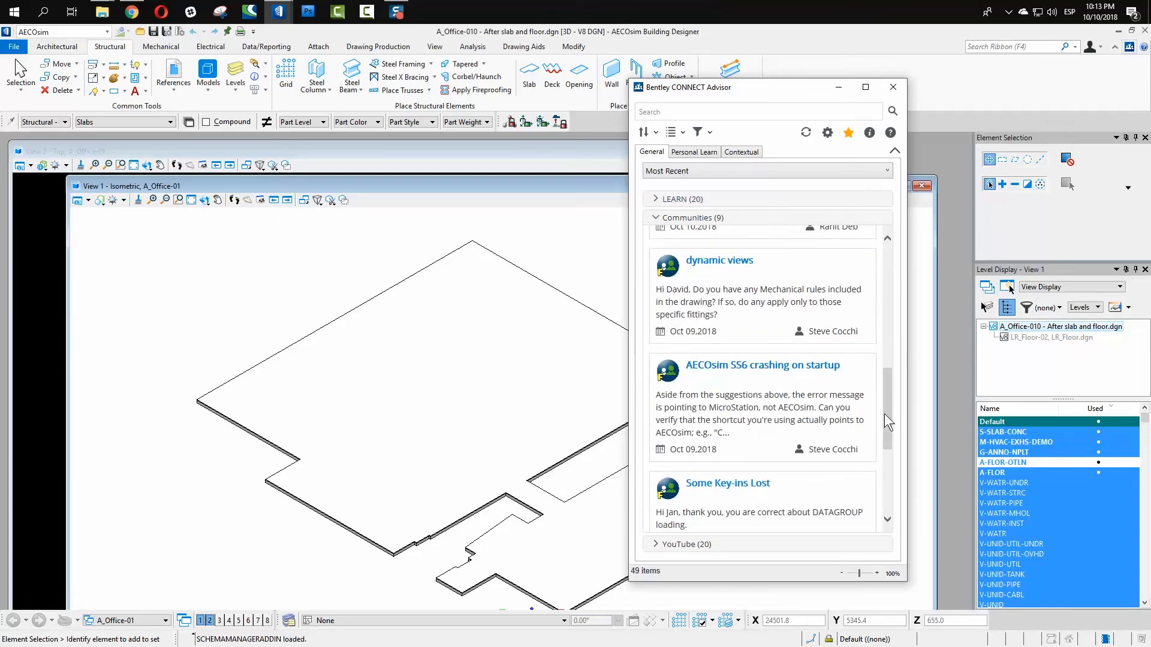
{"action": "scroll", "coordinate": [886, 408], "scroll_direction": "down", "scroll_amount": 1}
{"action": "left_click", "coordinate": [746, 344]}
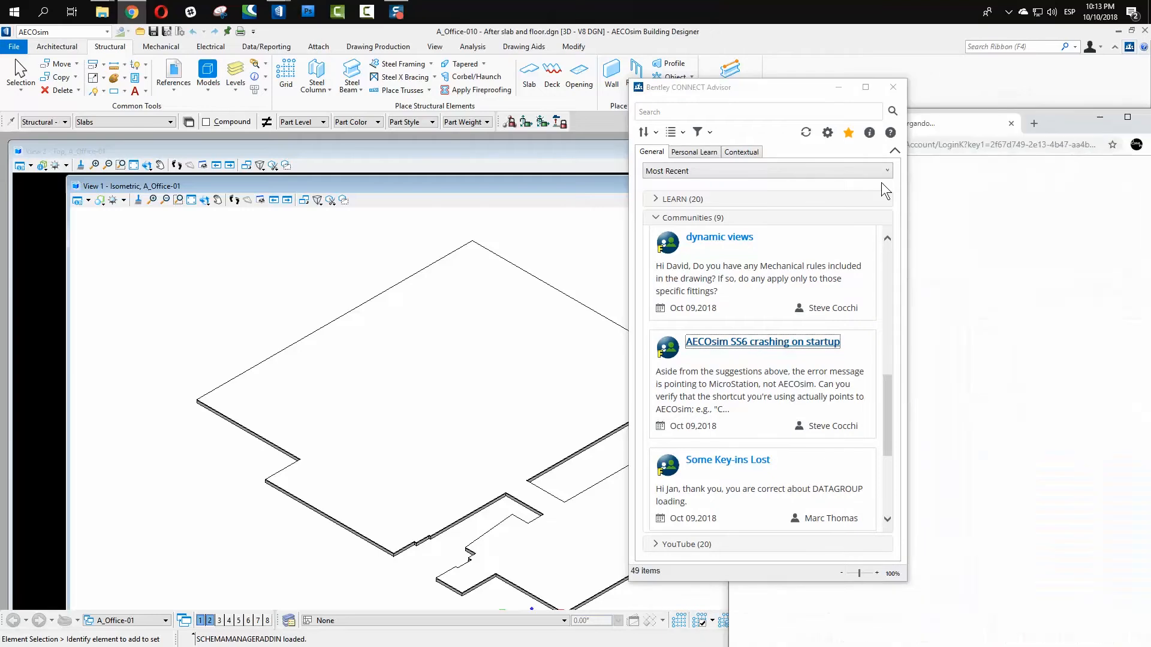
{"action": "left_click_drag", "start_coordinate": [1034, 112], "coordinate": [383, 61]}
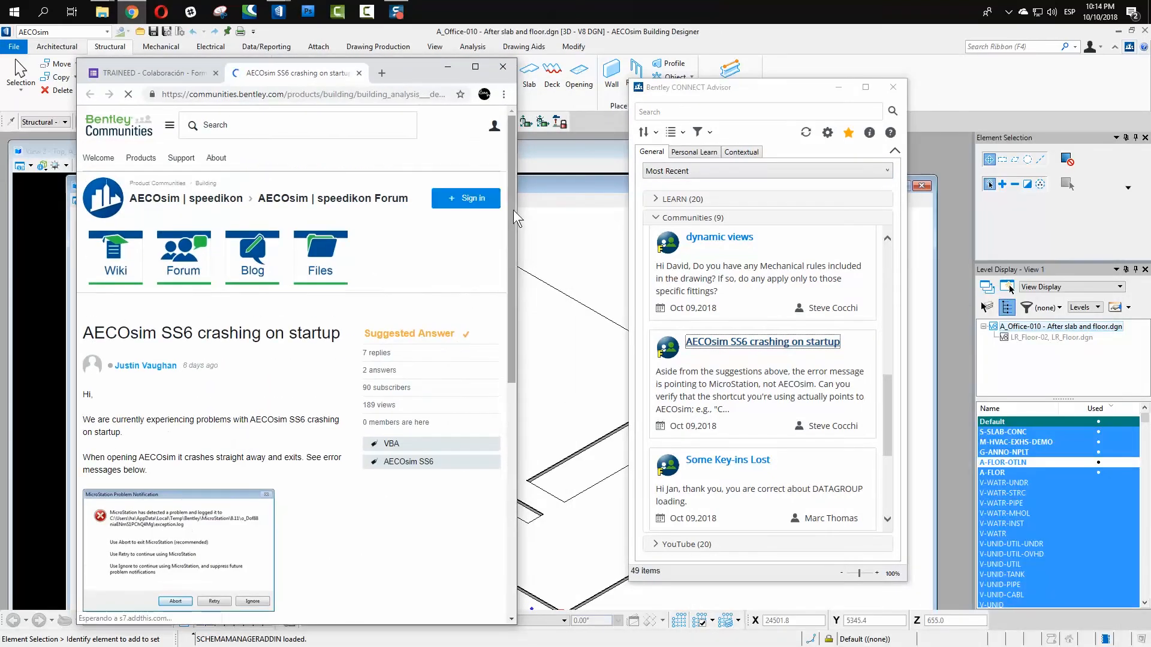
{"action": "left_click_drag", "start_coordinate": [514, 210], "coordinate": [509, 368]}
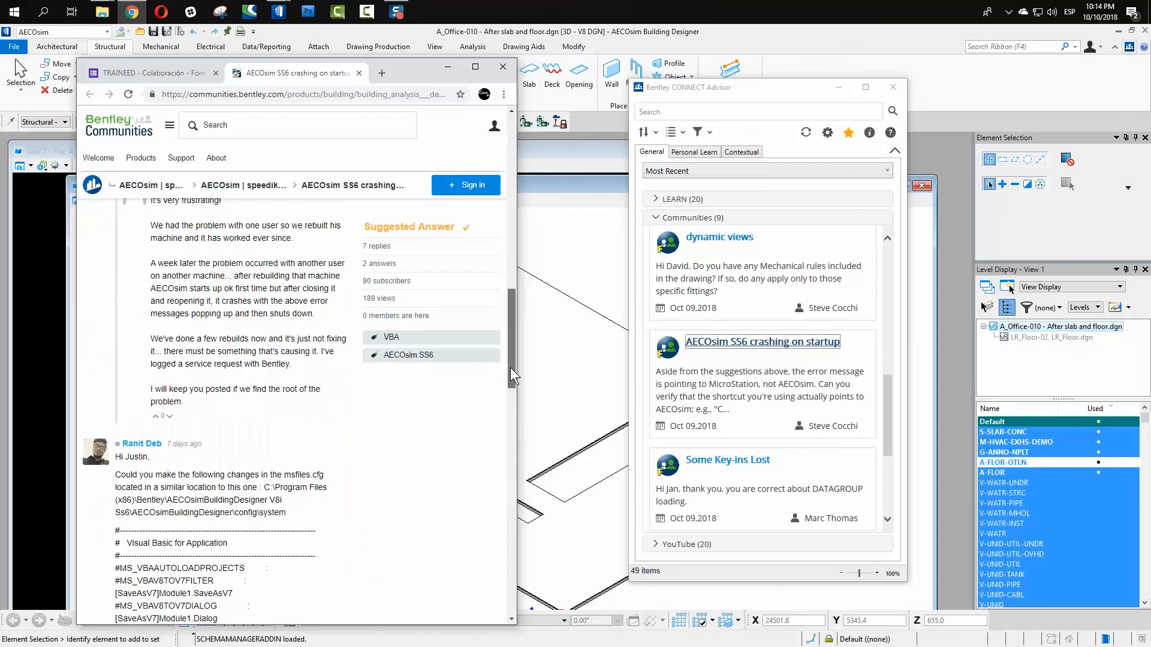
{"action": "left_click", "coordinate": [503, 66]}
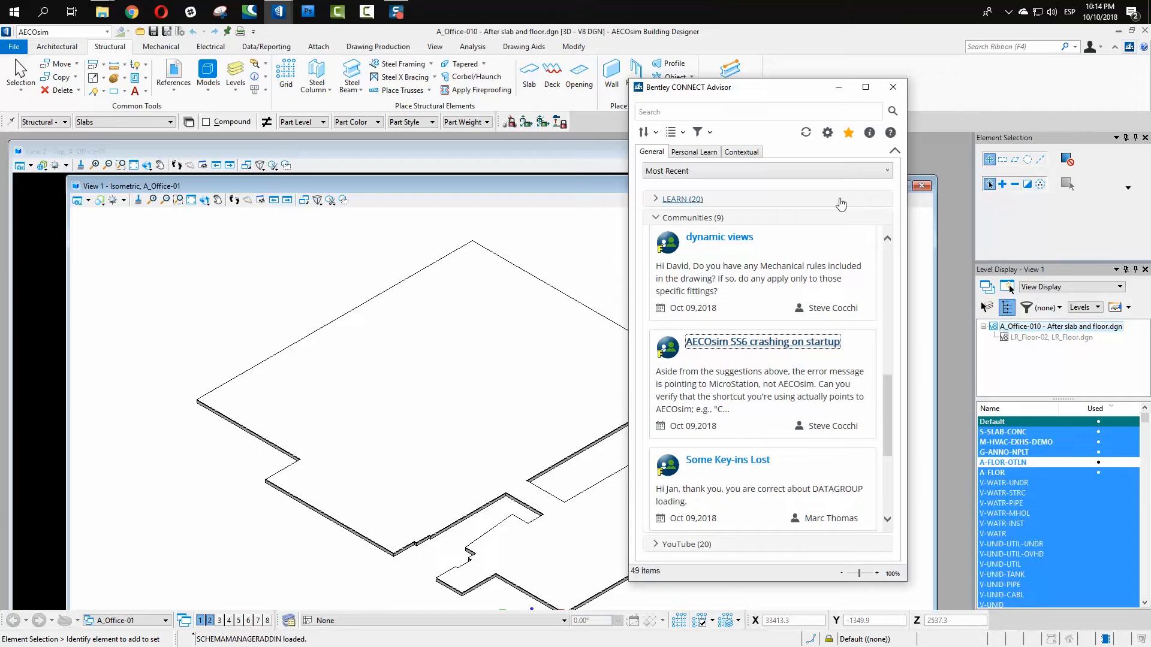
Step: Look through the CONNECT Advisor's YouTube videos and its Personal Learn content, ending back on the General content
{"action": "left_click", "coordinate": [678, 218]}
{"action": "left_click", "coordinate": [654, 236]}
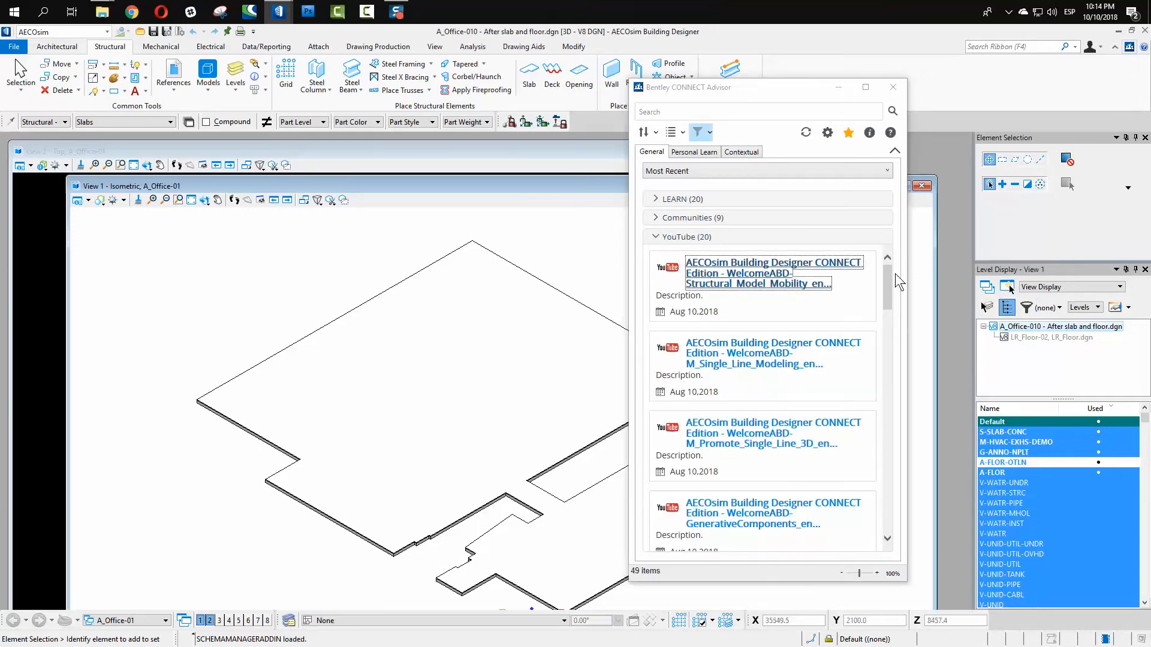
{"action": "mouse_move", "coordinate": [890, 273]}
{"action": "left_mouse_down"}
{"action": "mouse_move", "coordinate": [891, 297]}
{"action": "mouse_move", "coordinate": [891, 268]}
{"action": "left_mouse_up"}
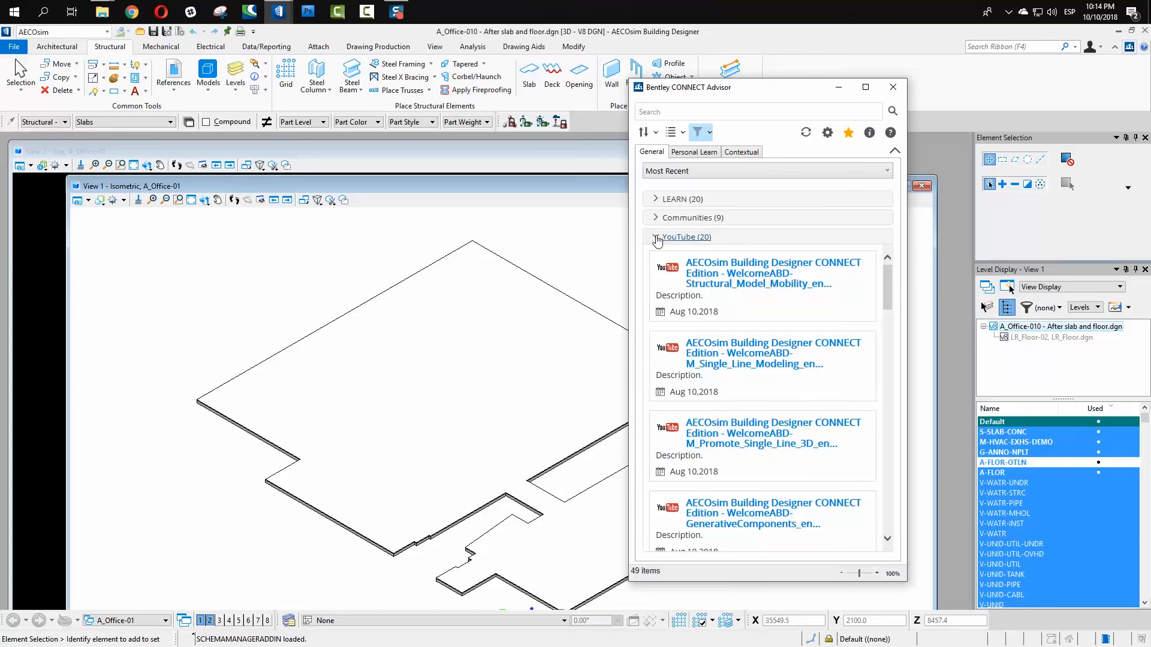
{"action": "left_click", "coordinate": [694, 152]}
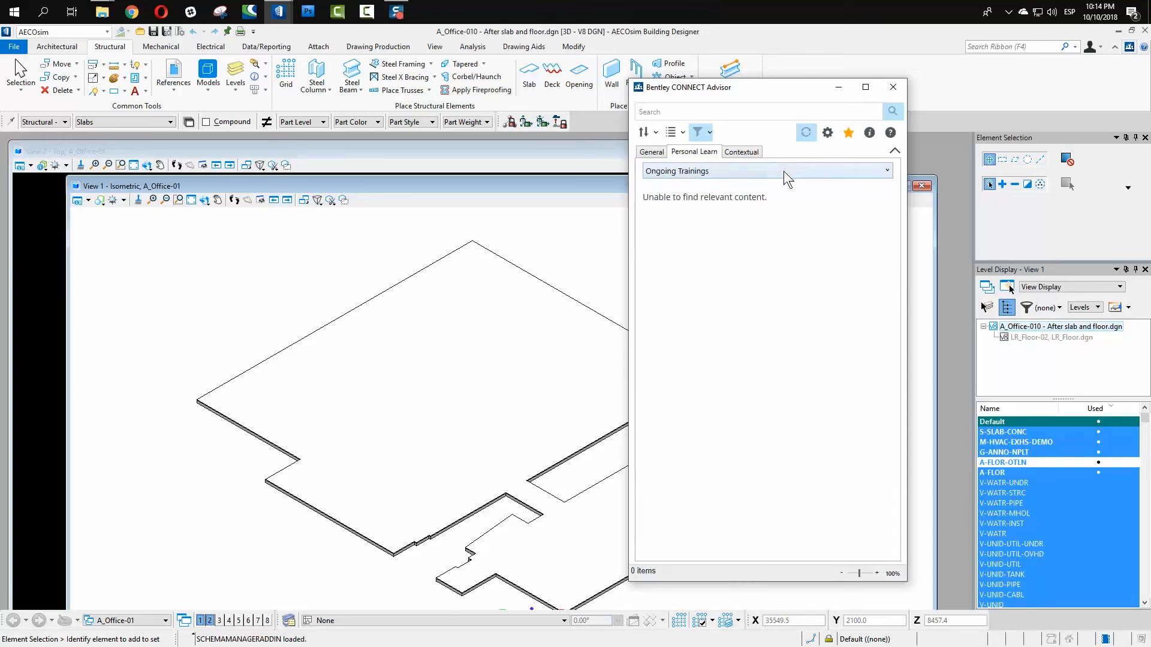
{"action": "left_click", "coordinate": [652, 152]}
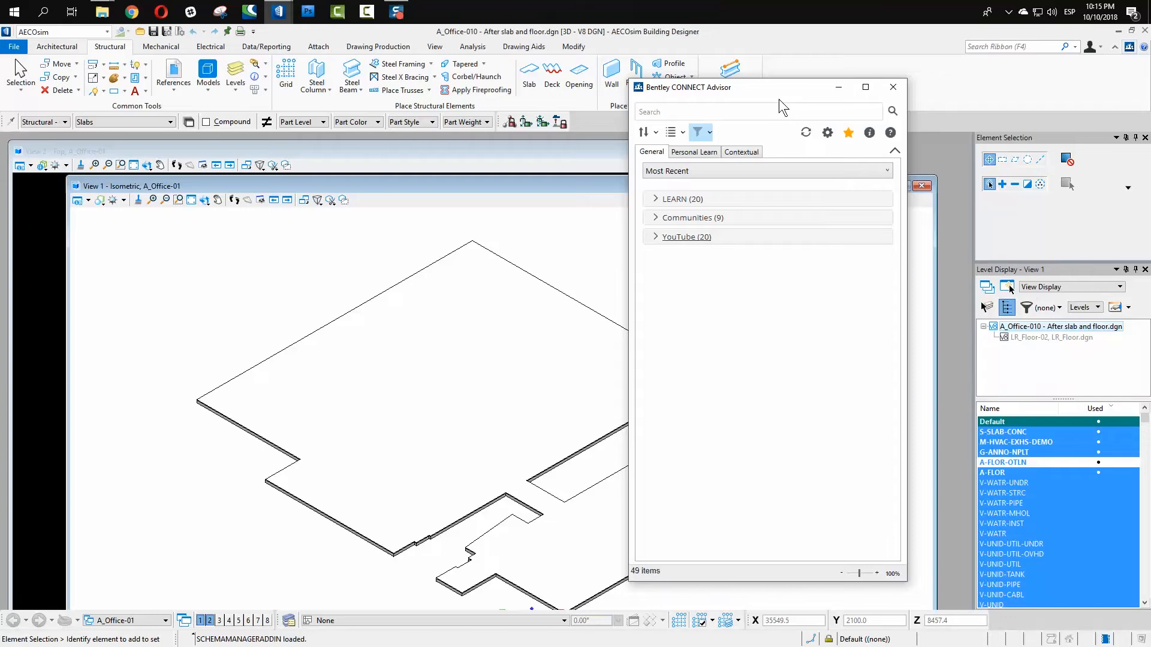
Step: Turn off launching CONNECT Advisor on startup in its user settings, and close the Advisor
{"action": "left_click", "coordinate": [833, 131]}
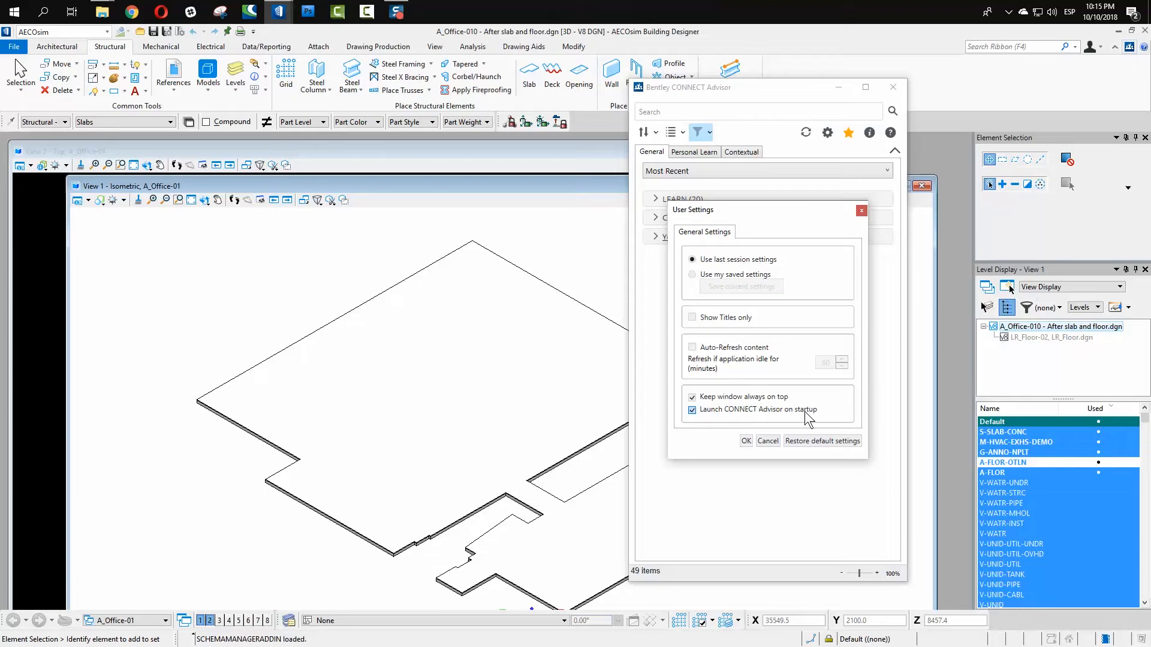
{"action": "left_click", "coordinate": [692, 411]}
{"action": "left_click", "coordinate": [746, 441]}
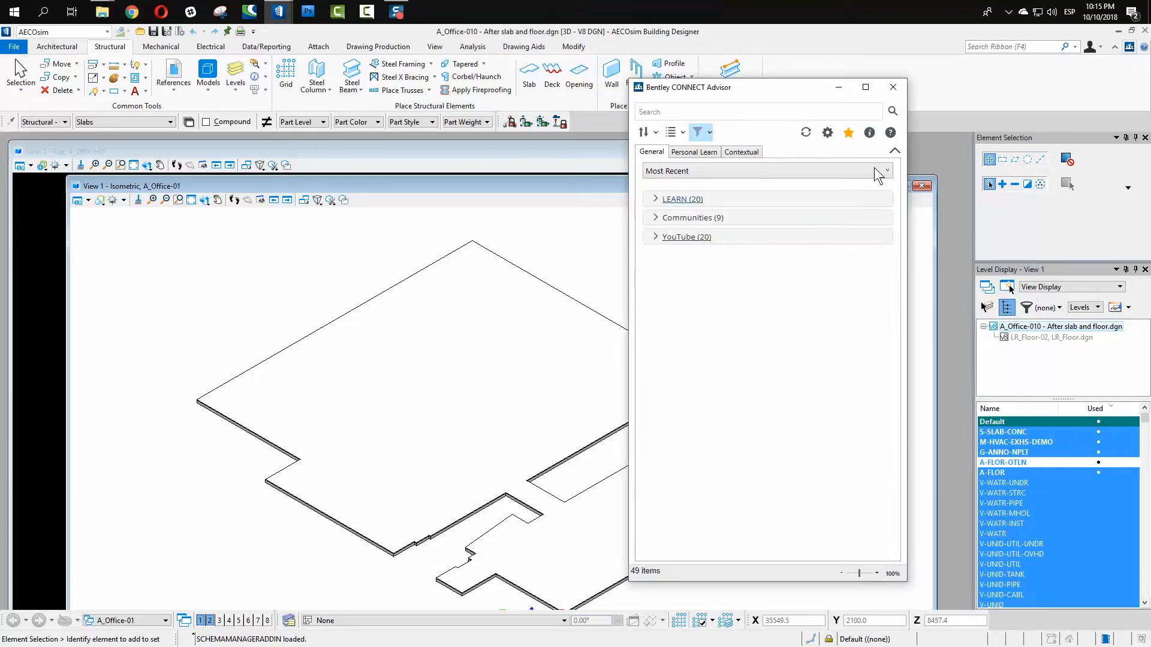
{"action": "left_click", "coordinate": [893, 88]}
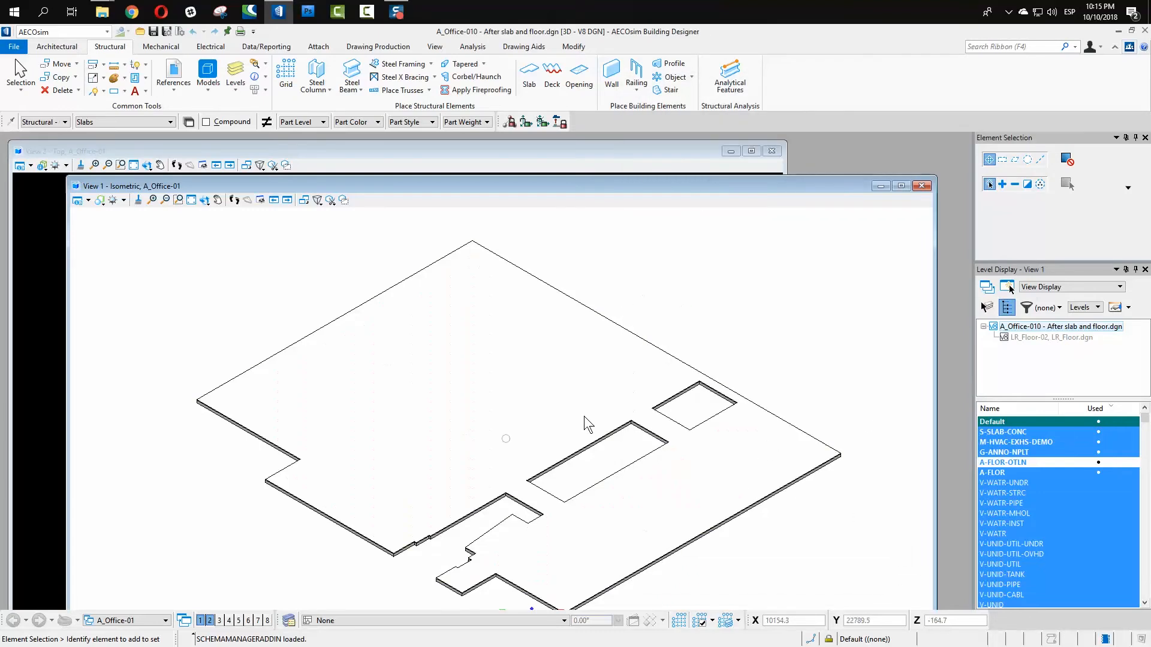
Step: Reopen CONNECT Advisor manually, dismiss its introduction, and close it again
{"action": "left_click", "coordinate": [1127, 48]}
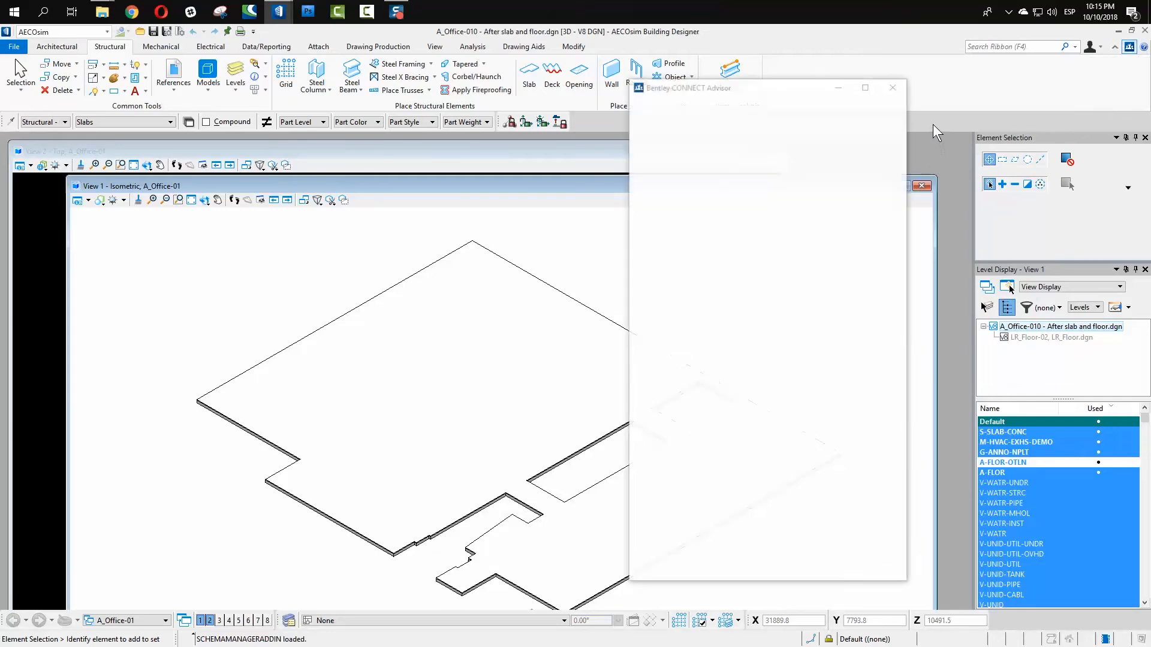
{"action": "left_click", "coordinate": [821, 181]}
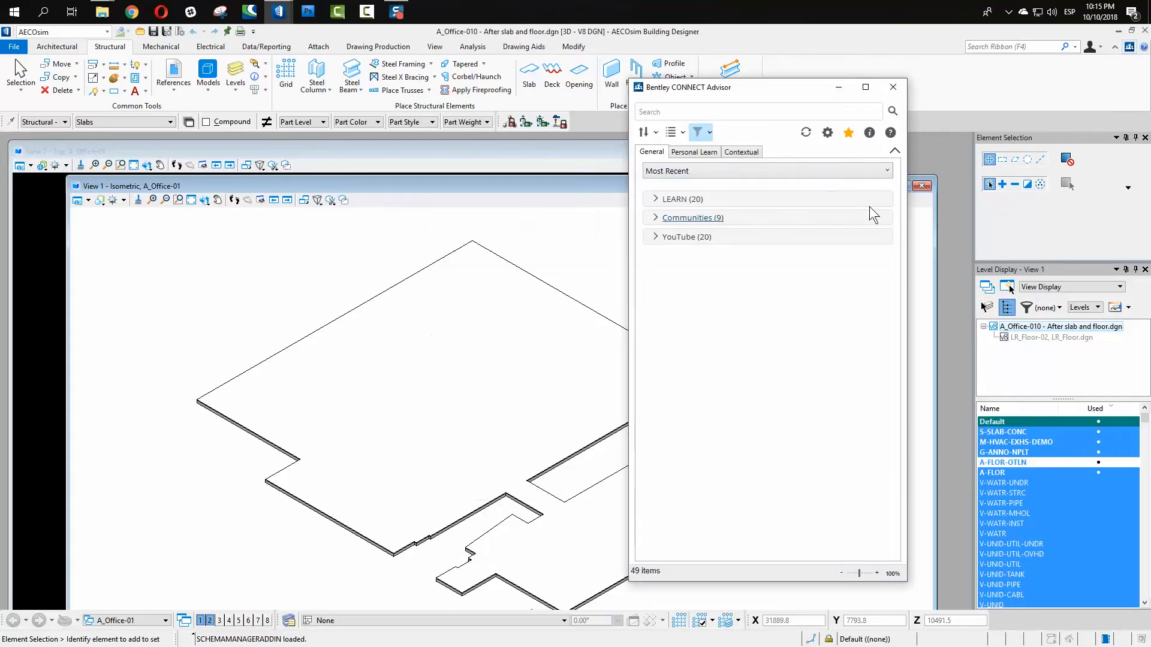
{"action": "left_click", "coordinate": [893, 86]}
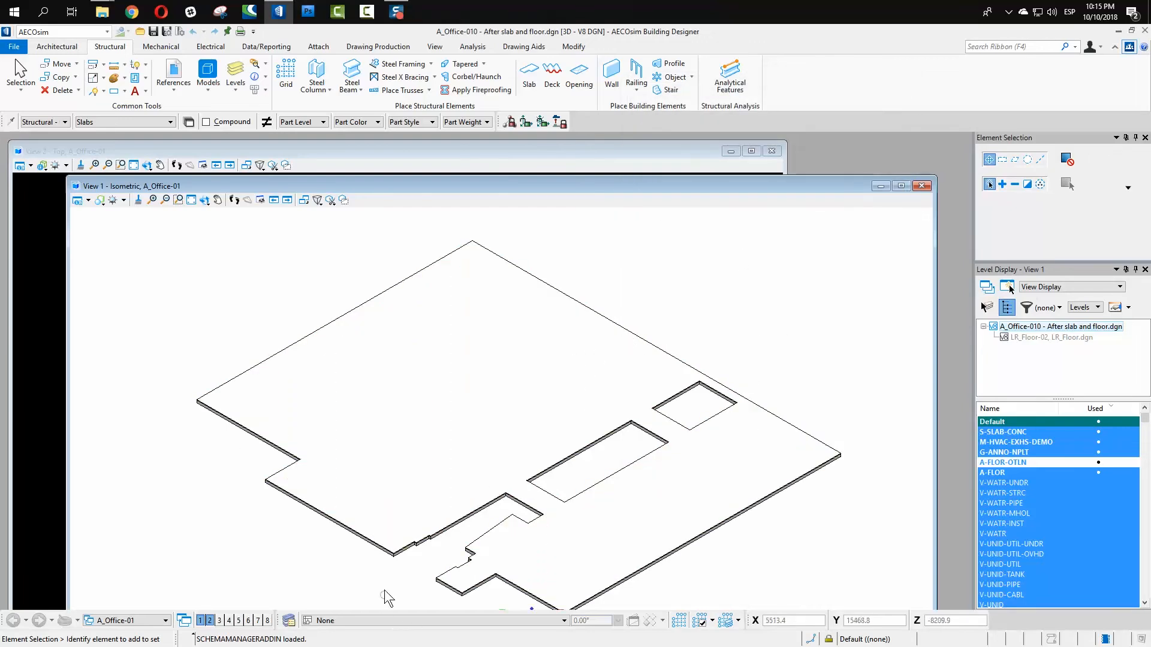
Step: Examine the slab and floor layers close up at the outer corner, and fit the whole model in the isometric view
{"action": "scroll", "coordinate": [398, 531], "scroll_direction": "up", "scroll_amount": 5}
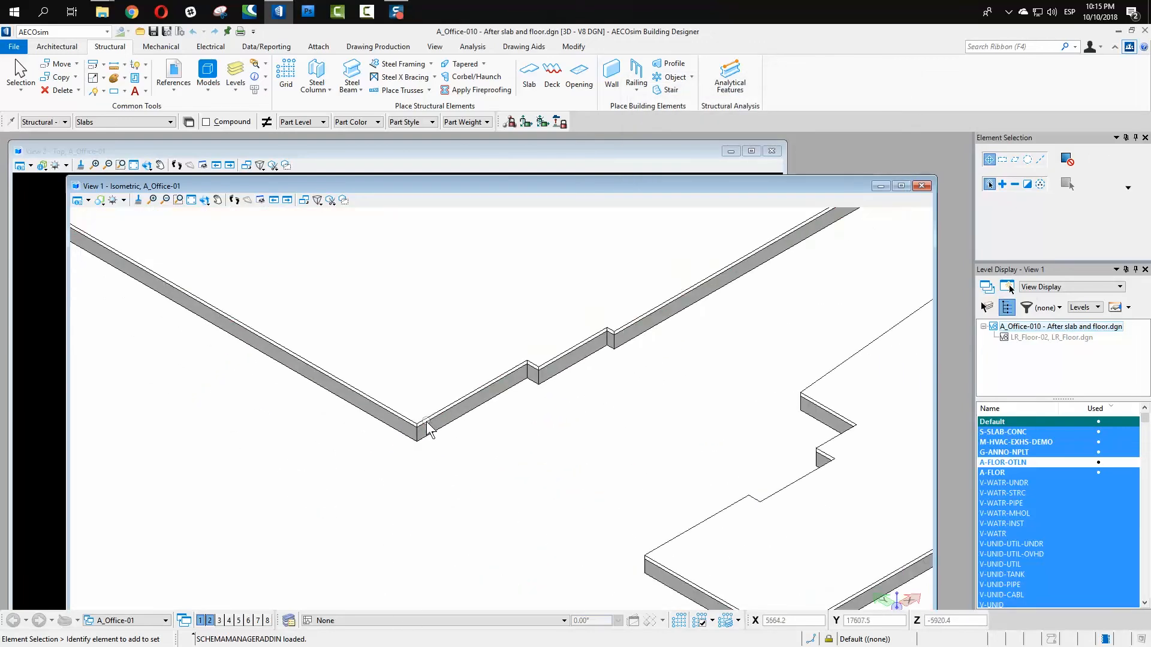
{"action": "scroll", "coordinate": [427, 427], "scroll_direction": "up", "scroll_amount": 4}
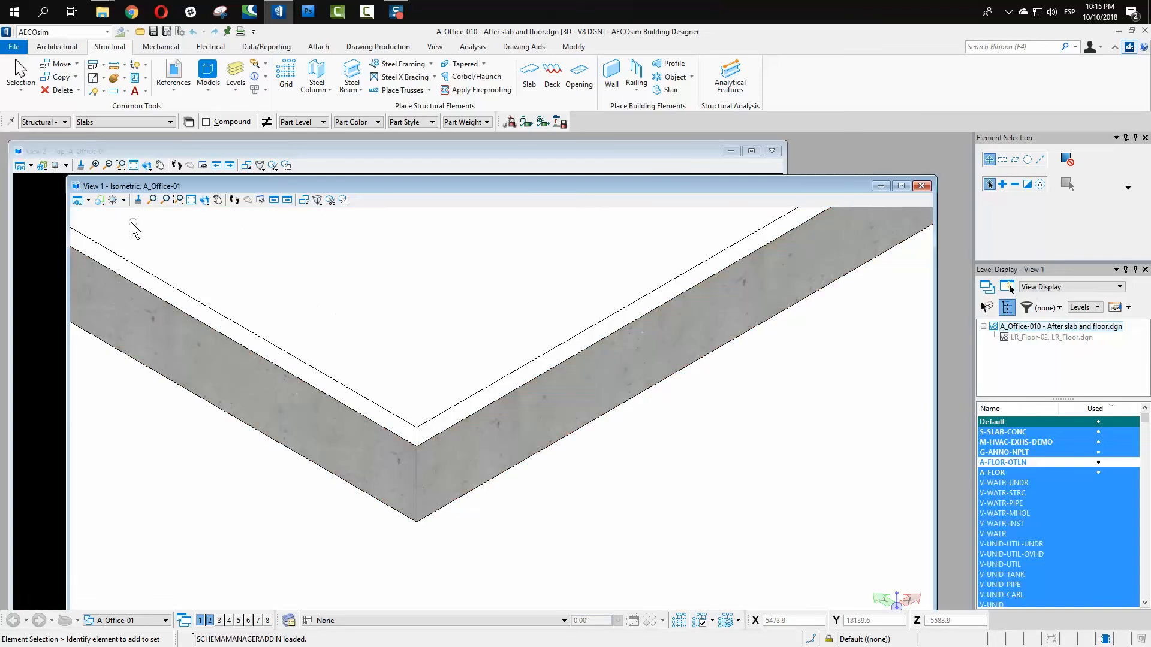
{"action": "left_click", "coordinate": [191, 201]}
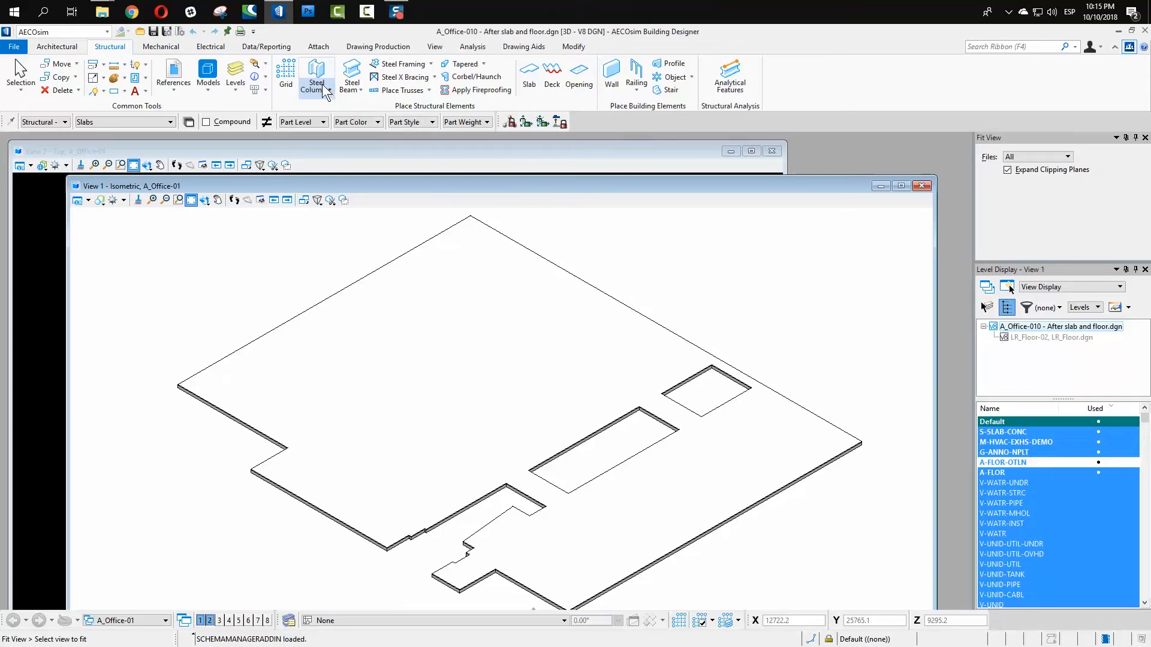
{"action": "left_click", "coordinate": [65, 48]}
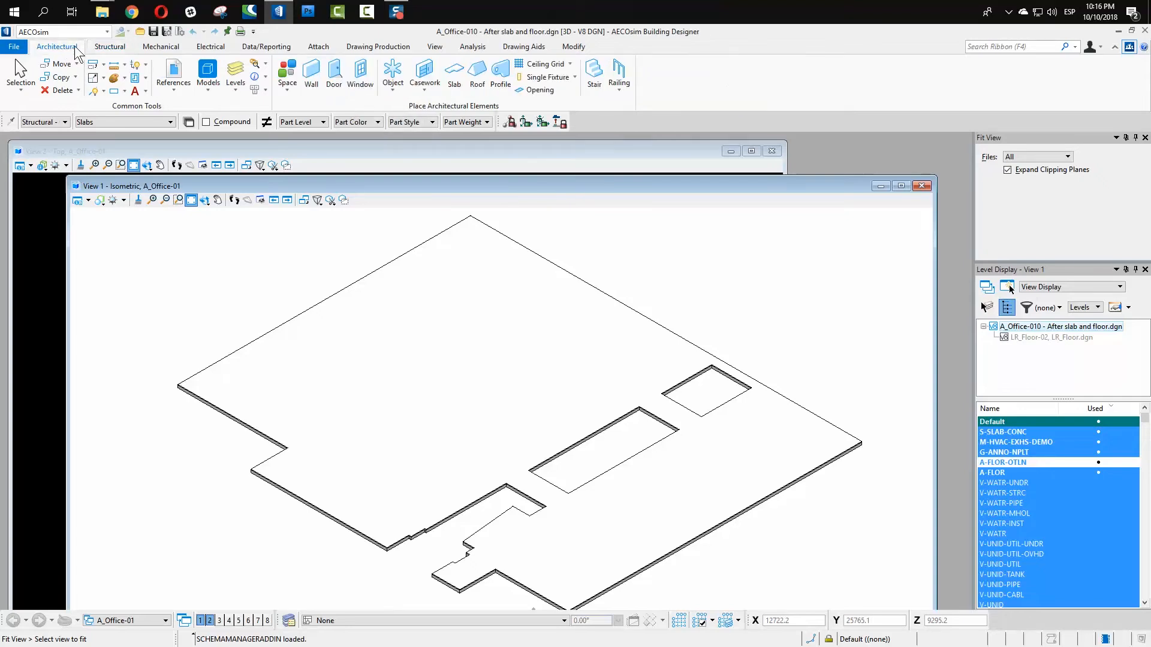
{"action": "left_click", "coordinate": [109, 47]}
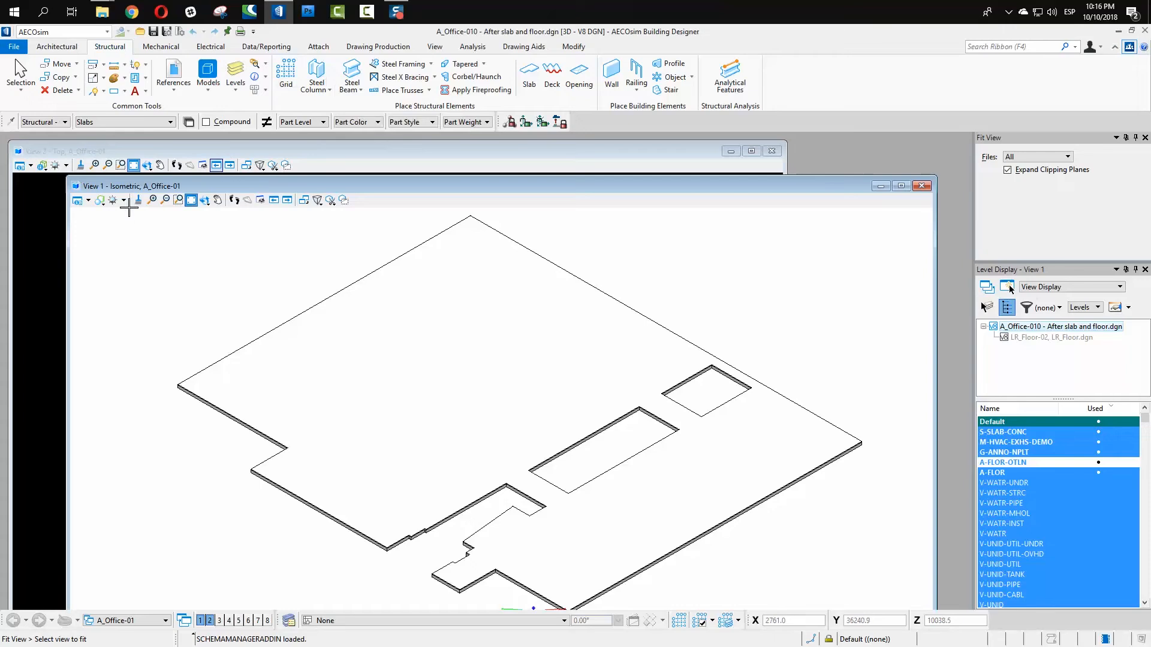
Step: Fit the top view in View 2 and turn on the display of the LR_Floor-02 reference there
{"action": "left_click", "coordinate": [150, 150]}
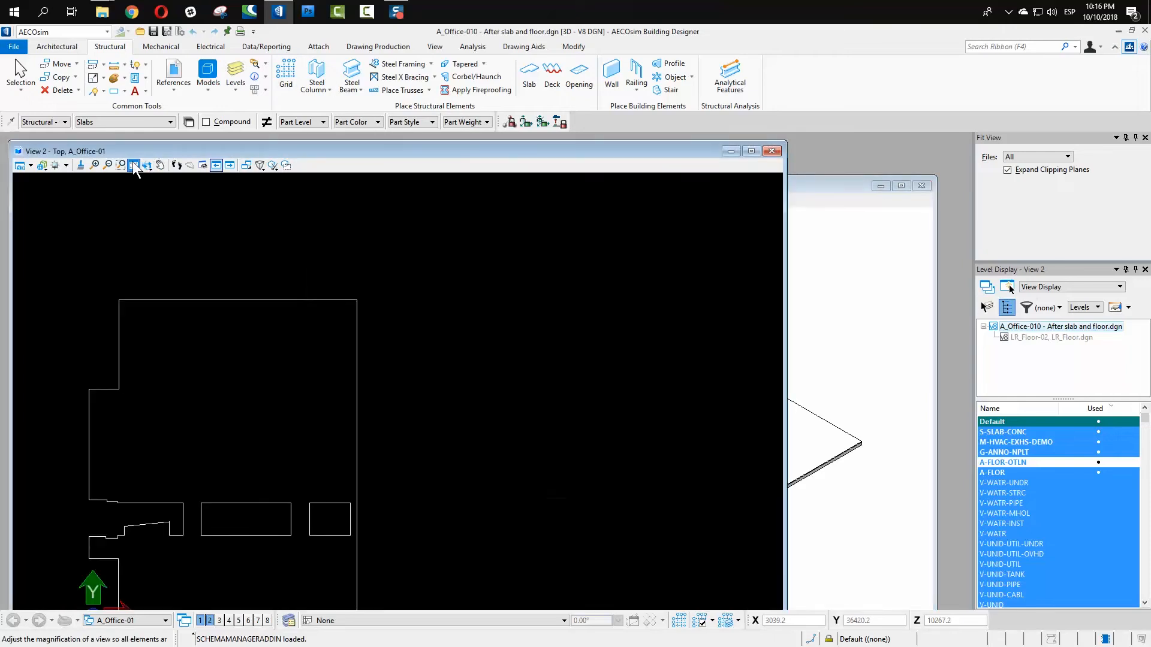
{"action": "left_click", "coordinate": [133, 164]}
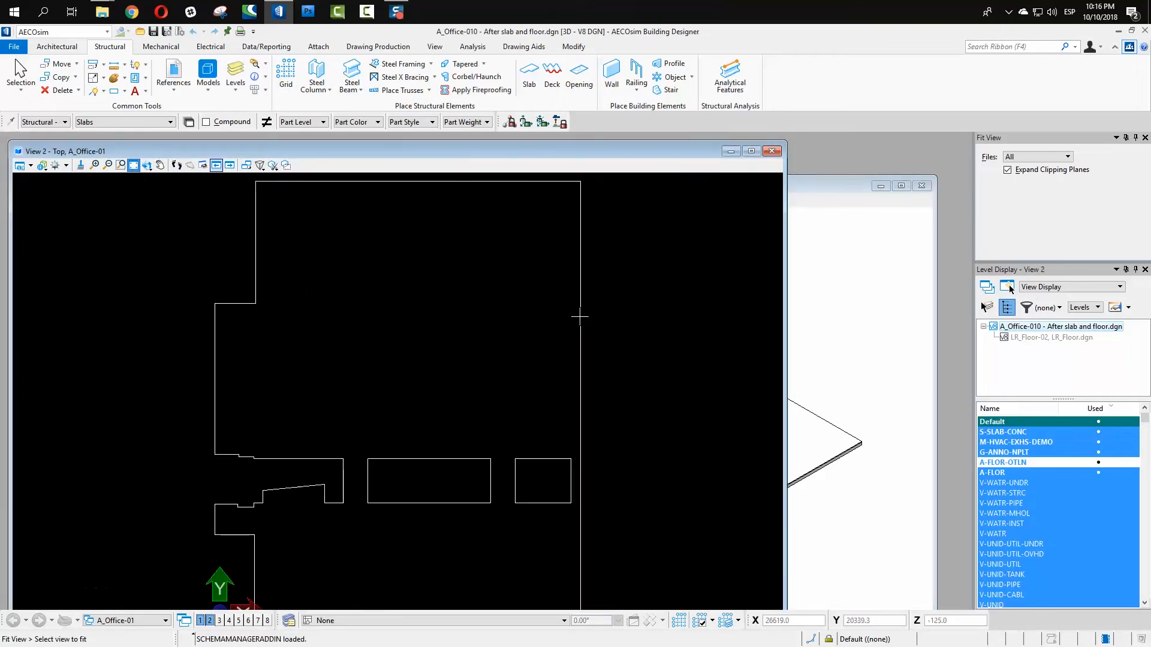
{"action": "left_click", "coordinate": [1057, 338]}
{"action": "right_click", "coordinate": [1061, 346]}
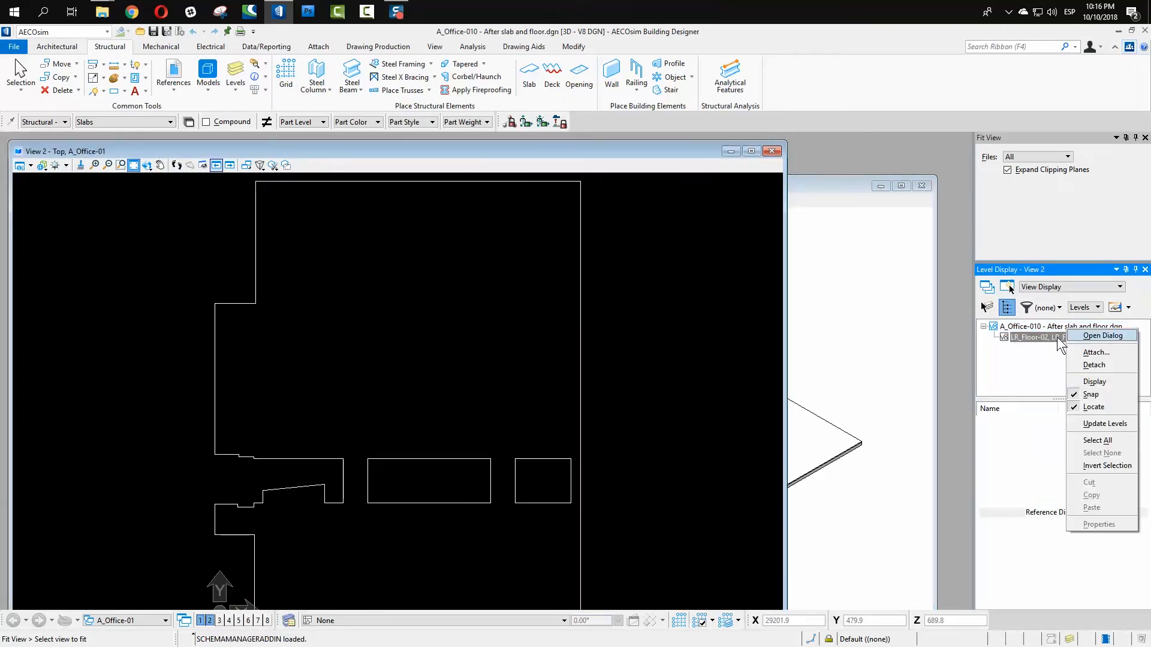
{"action": "left_click", "coordinate": [1082, 386]}
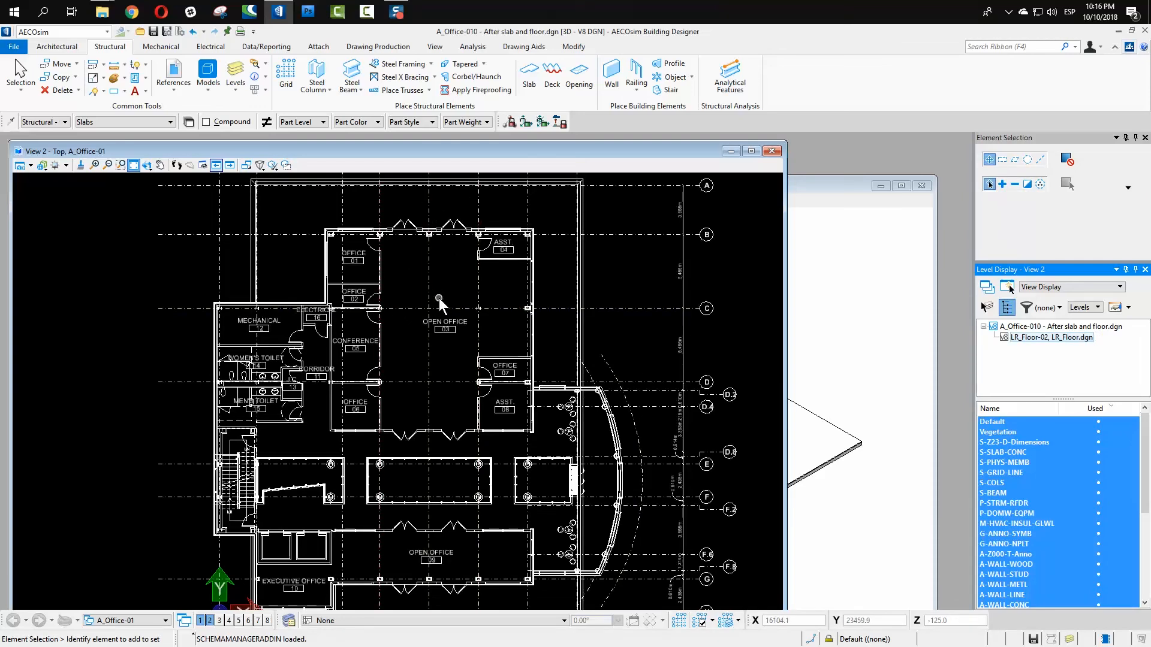
Step: Examine the steel column at the grid intersection beside Open Office 03 and fit the floor plan in View 2
{"action": "scroll", "coordinate": [477, 302], "scroll_direction": "up", "scroll_amount": 5}
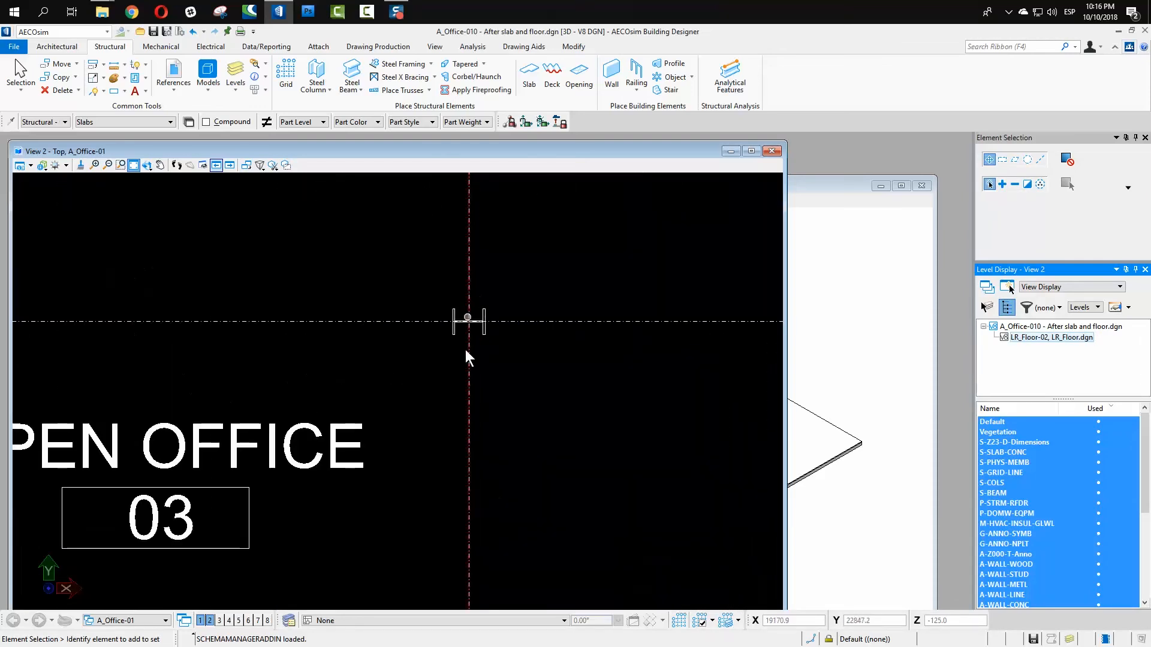
{"action": "scroll", "coordinate": [468, 315], "scroll_direction": "up", "scroll_amount": 5}
{"action": "scroll", "coordinate": [457, 334], "scroll_direction": "down", "scroll_amount": 5}
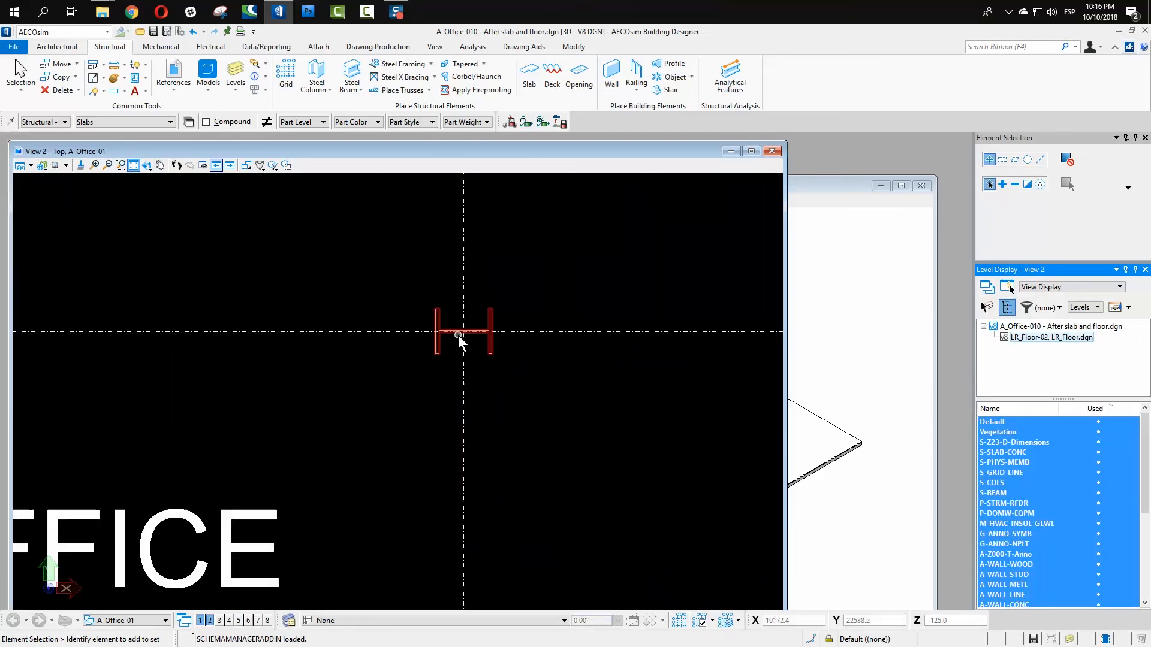
{"action": "scroll", "coordinate": [214, 289], "scroll_direction": "down", "scroll_amount": 2}
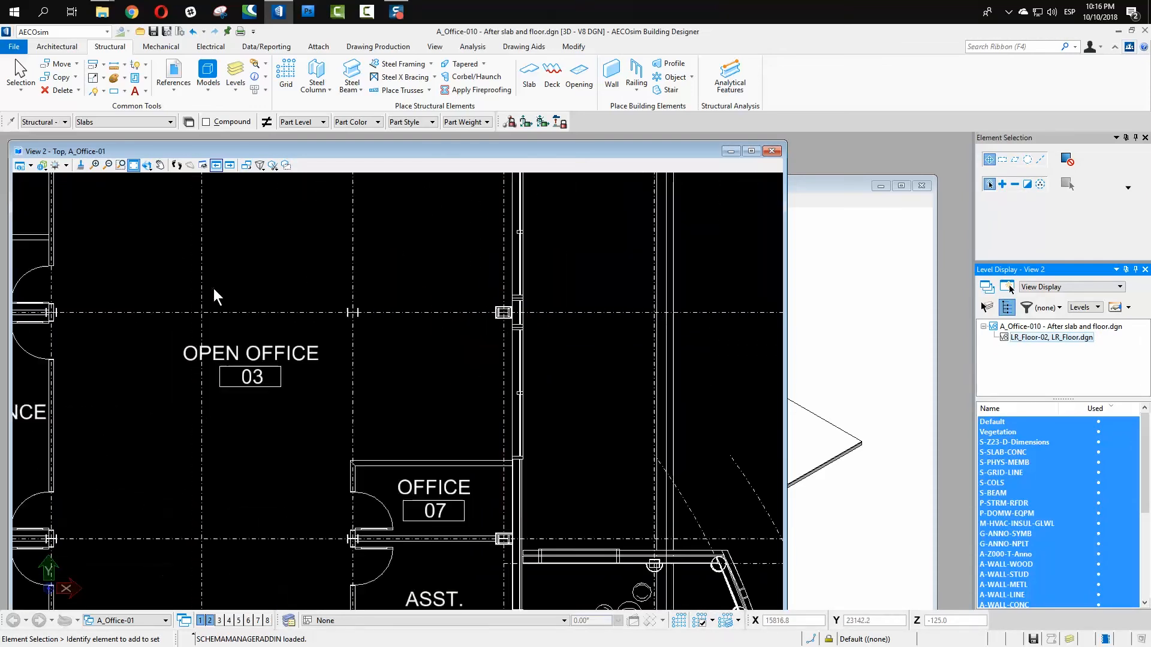
{"action": "left_click", "coordinate": [146, 165]}
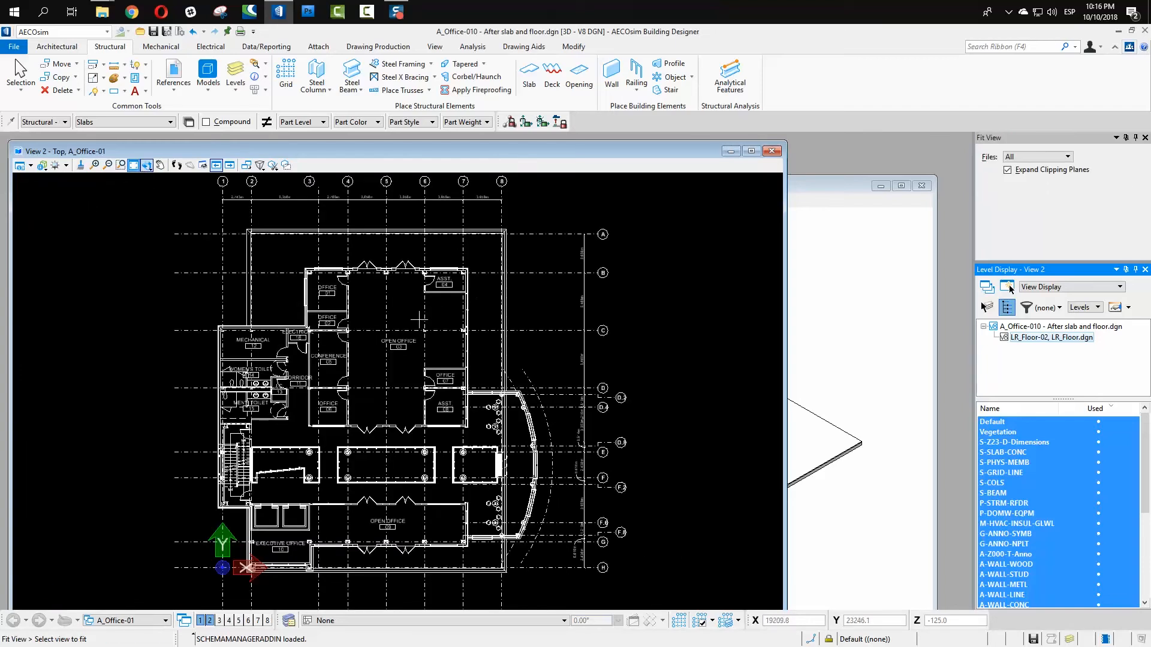
Step: Show only the grid line level of the LR_Floor-02 reference in View 2, using All Except Element on a grid line
{"action": "right_click", "coordinate": [1041, 454]}
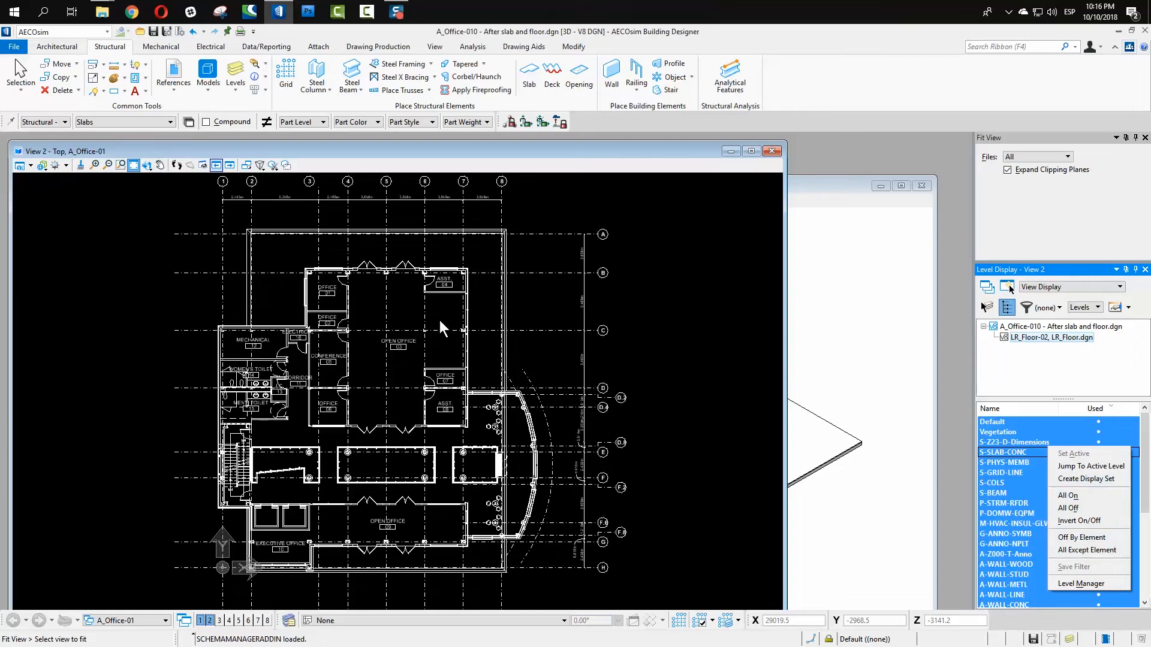
{"action": "left_click", "coordinate": [1101, 555]}
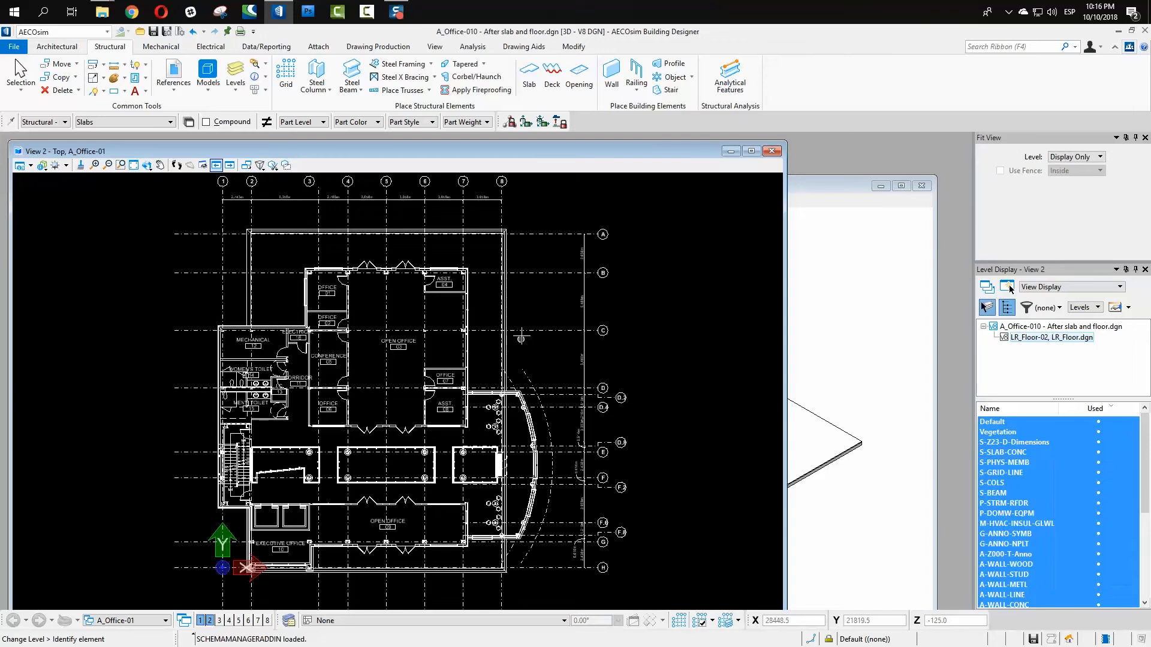
{"action": "left_click", "coordinate": [526, 330]}
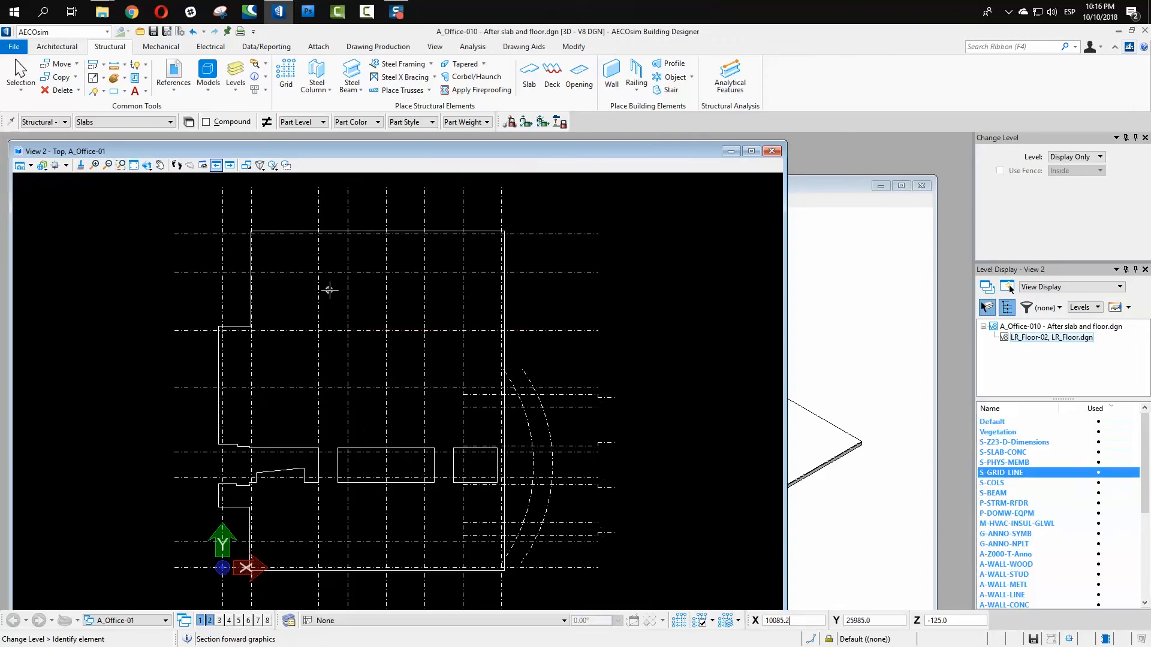
{"action": "scroll", "coordinate": [348, 293], "scroll_direction": "up", "scroll_amount": 2}
{"action": "scroll", "coordinate": [348, 293], "scroll_direction": "down", "scroll_amount": 2}
Step: Rotate View 1 from isometric to the top orientation
{"action": "left_click", "coordinate": [834, 183]}
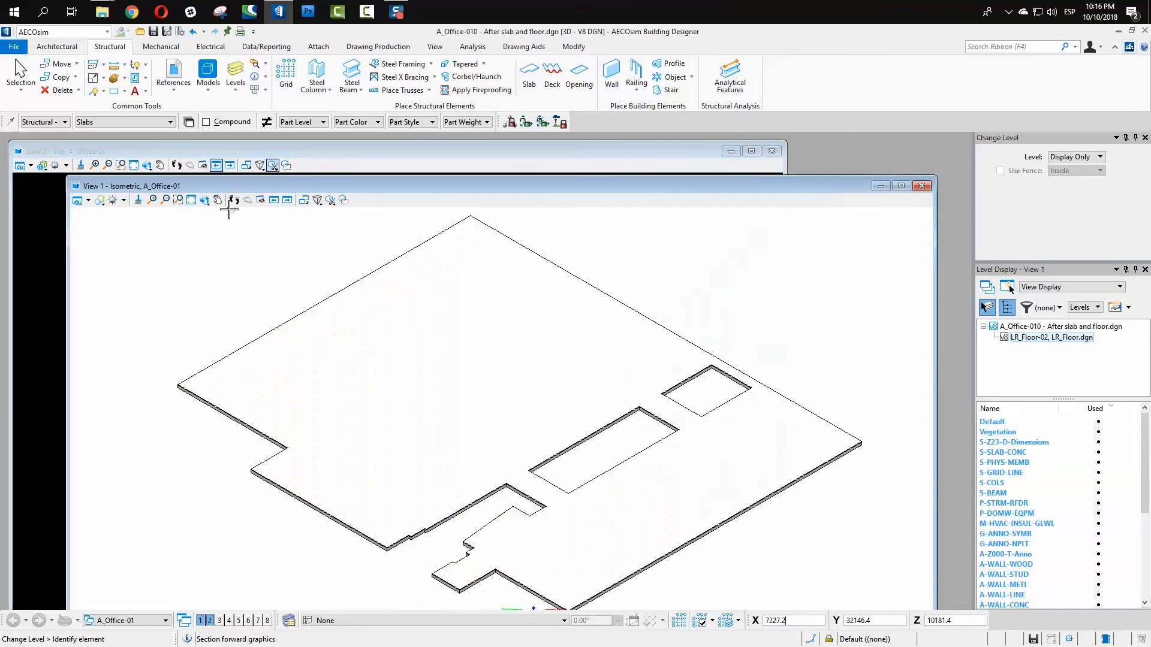
{"action": "left_click", "coordinate": [204, 200]}
{"action": "left_click", "coordinate": [240, 230]}
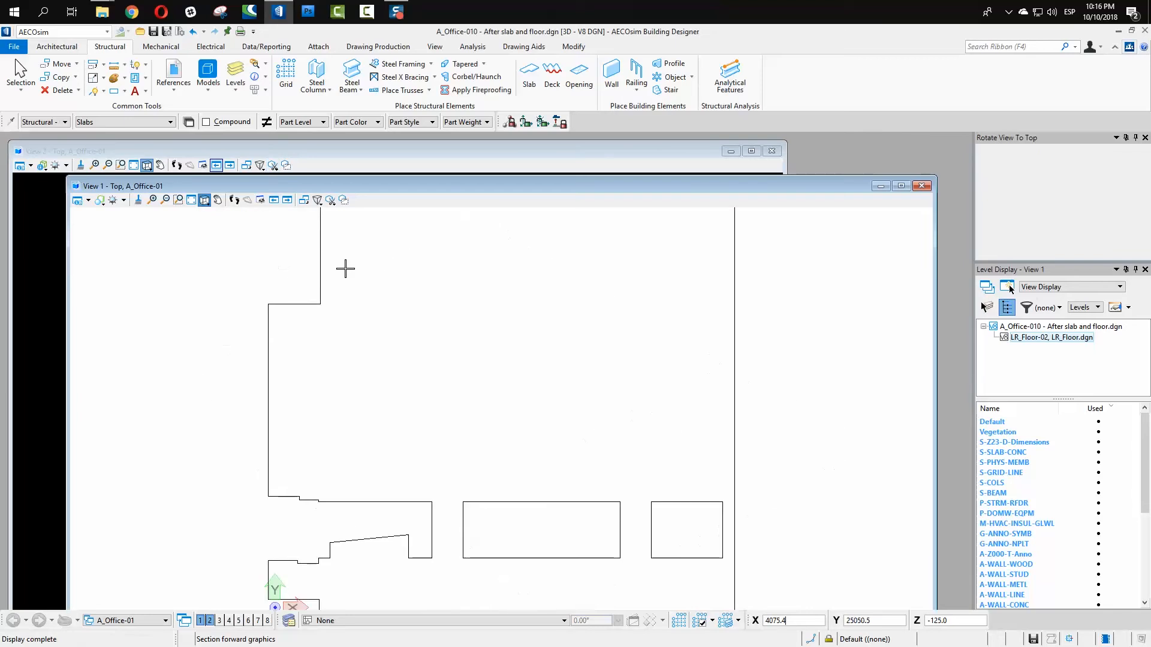
Step: Check the display style and presentation settings in View 2's view attributes
{"action": "left_click", "coordinate": [87, 151]}
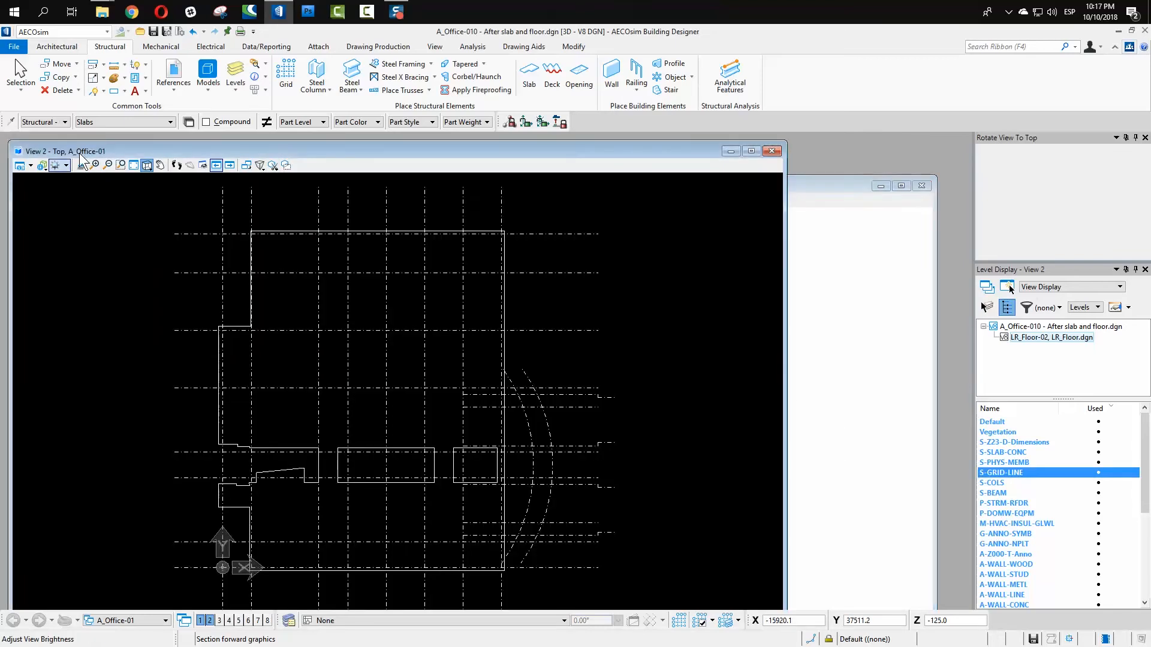
{"action": "left_click", "coordinate": [29, 164]}
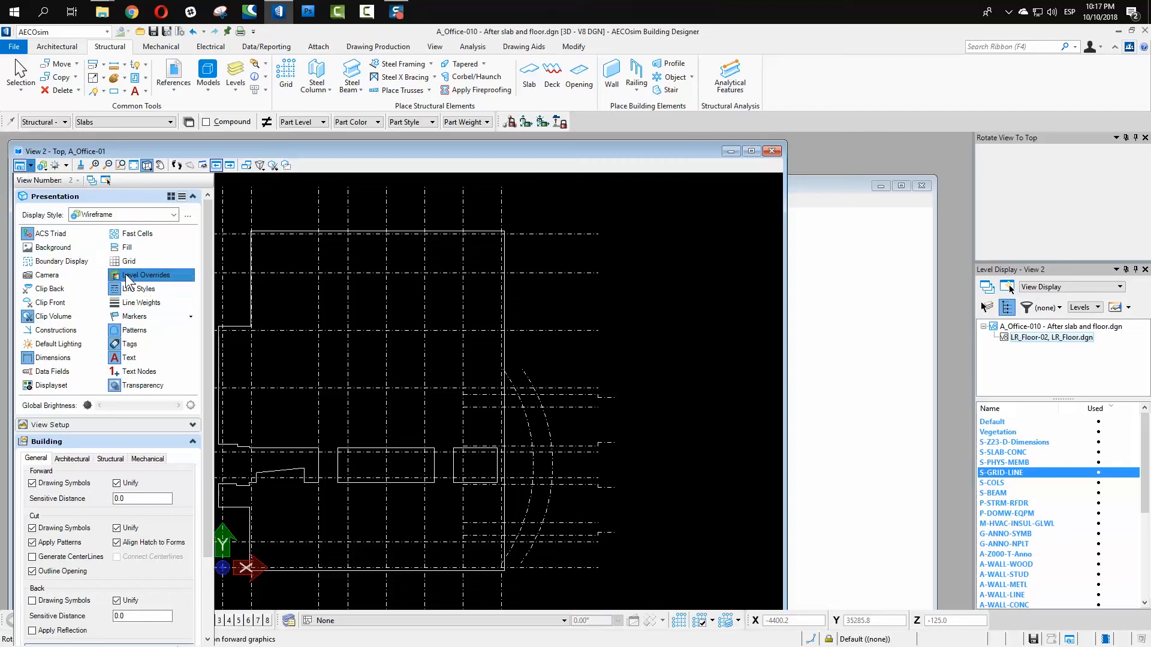
{"action": "left_click", "coordinate": [427, 236]}
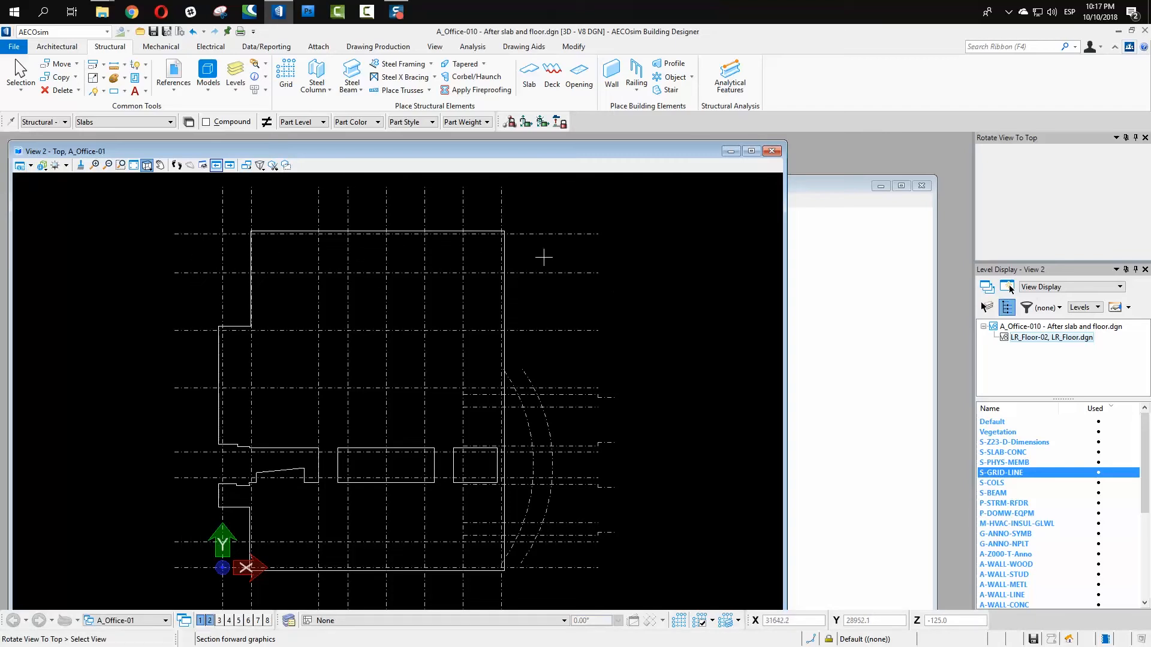
Step: Set View 1 to the Wireframe display style and turn on all levels of the LR_Floor-02 reference in it
{"action": "left_click", "coordinate": [812, 181]}
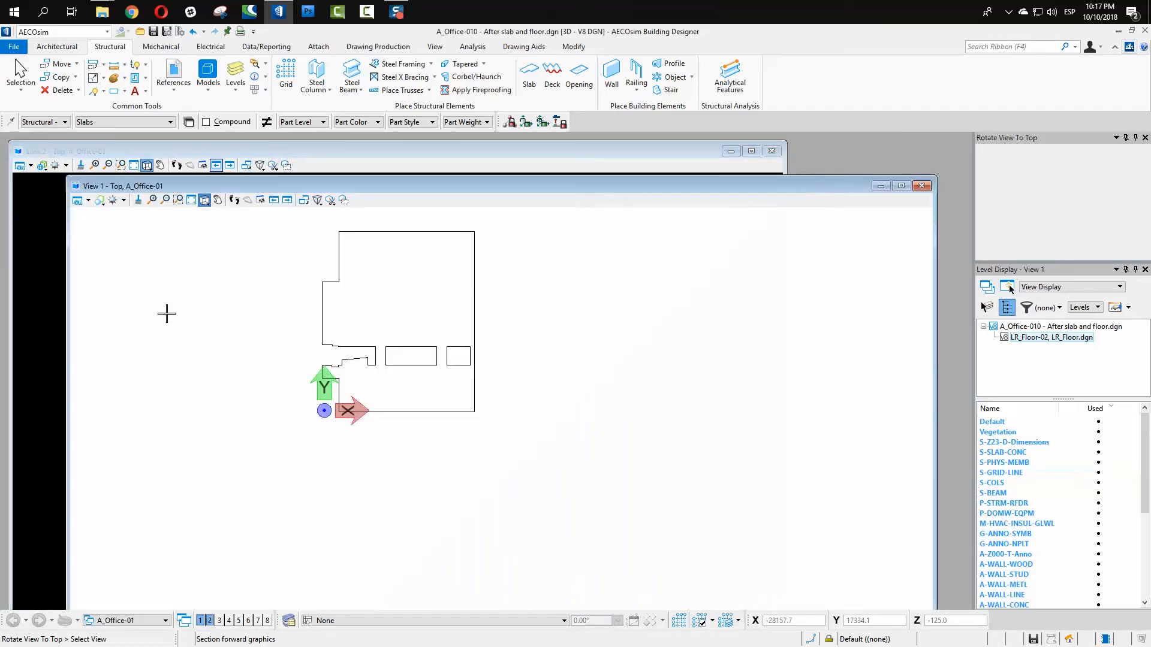
{"action": "left_click", "coordinate": [101, 200]}
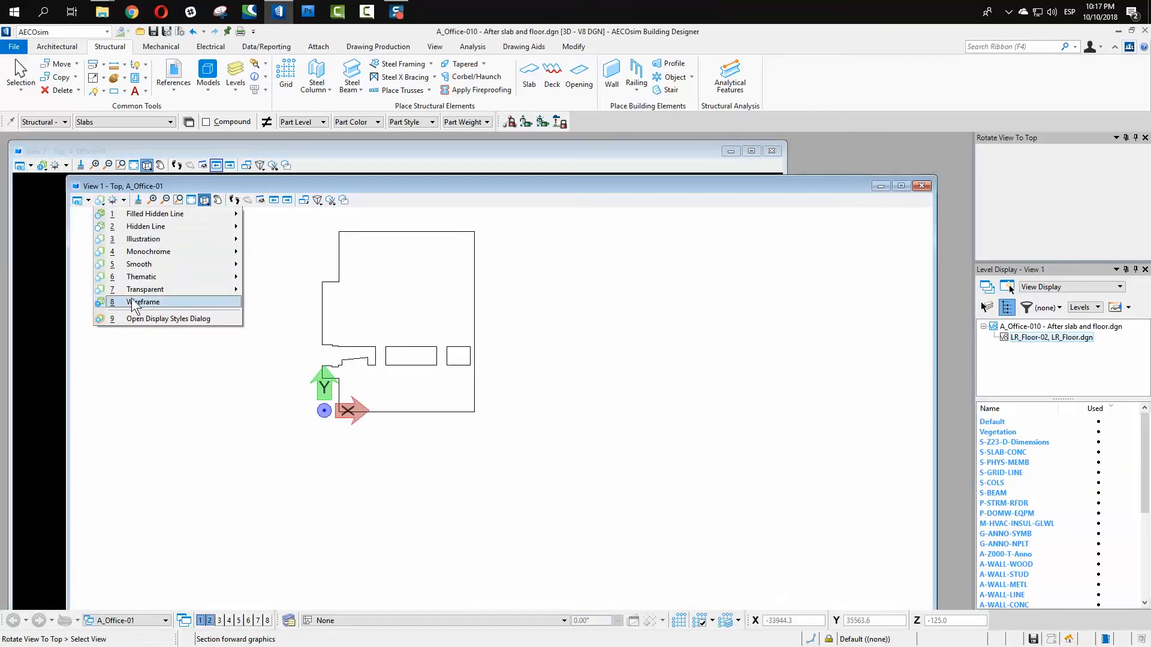
{"action": "left_click", "coordinate": [133, 303]}
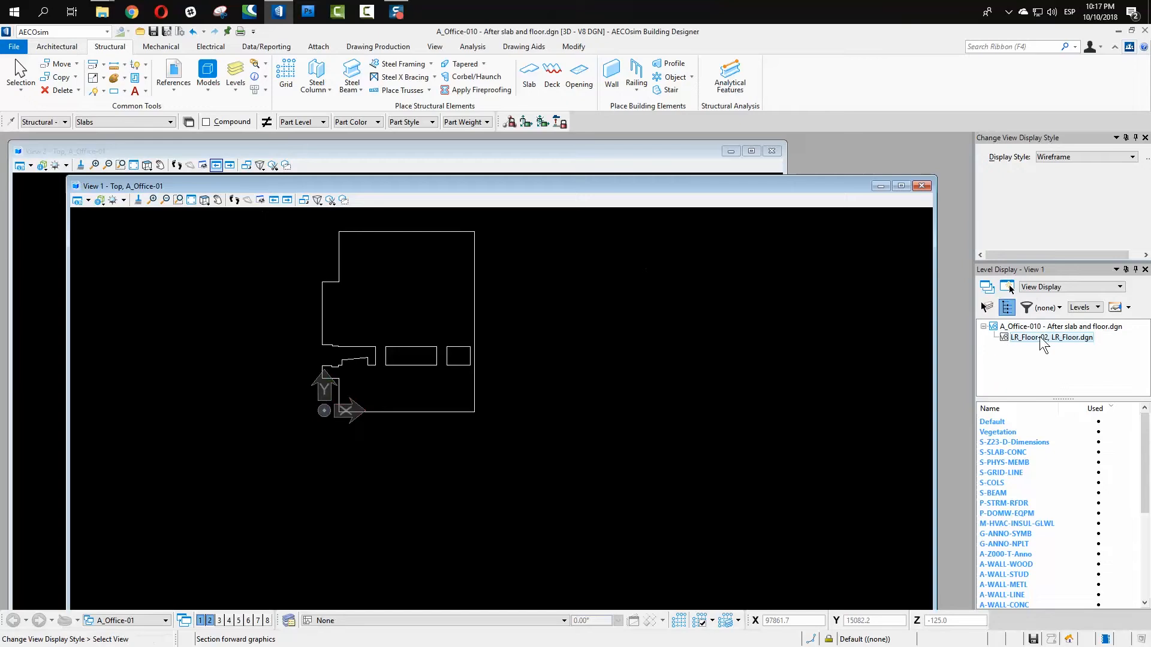
{"action": "right_click", "coordinate": [1024, 431]}
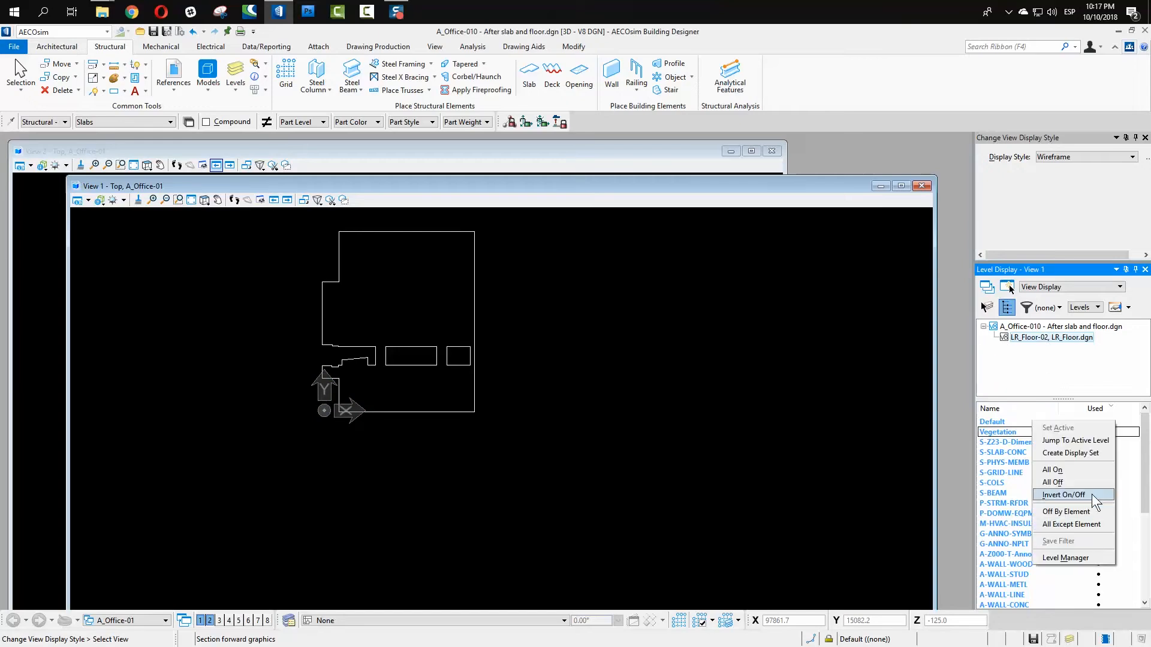
{"action": "left_click", "coordinate": [1059, 470]}
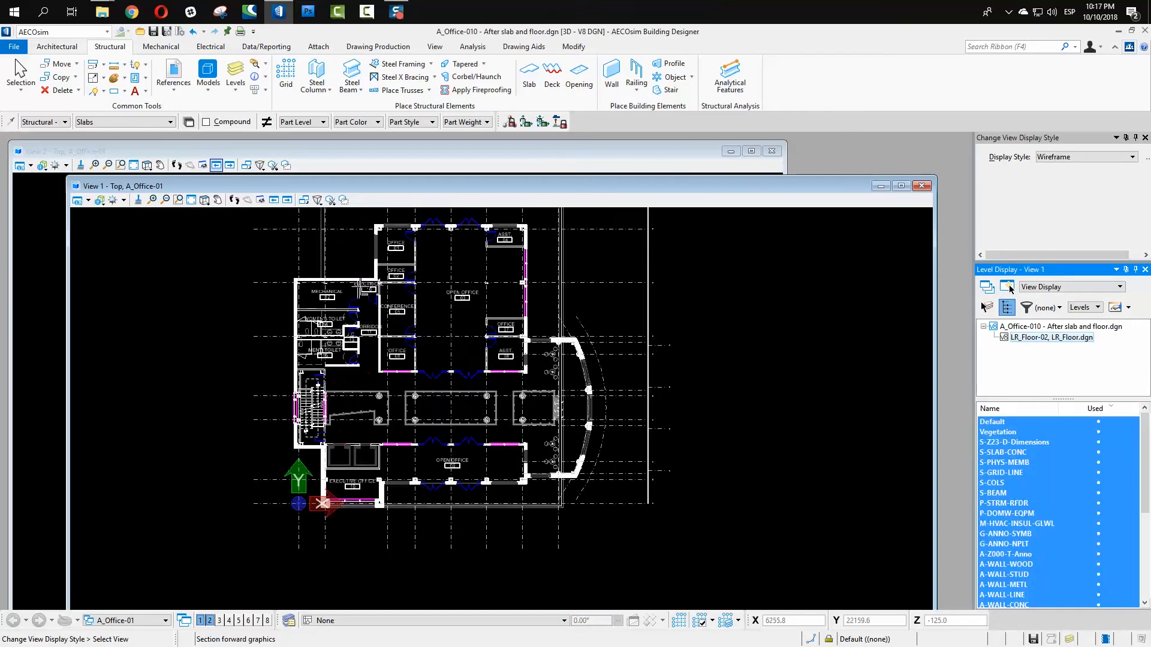
Step: Isolate the reference's S-GRID-LINE level in View 1 by picking a grid line, and fit the slab and grid in the view
{"action": "right_click", "coordinate": [991, 473]}
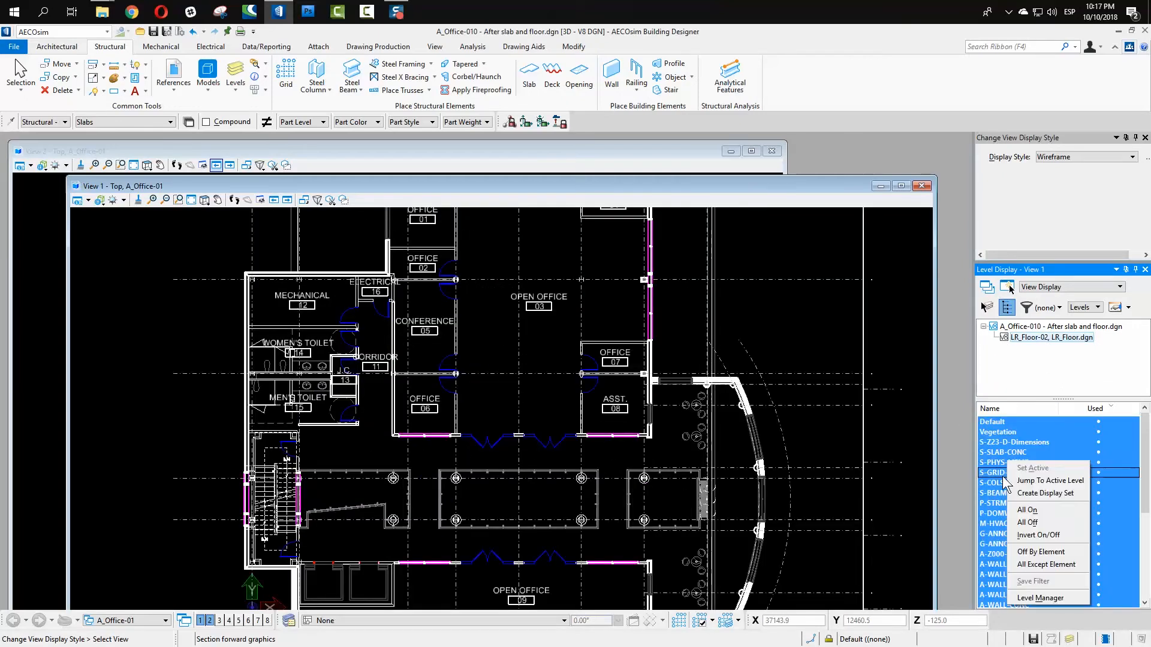
{"action": "left_click", "coordinate": [1044, 551]}
{"action": "left_click", "coordinate": [670, 373]}
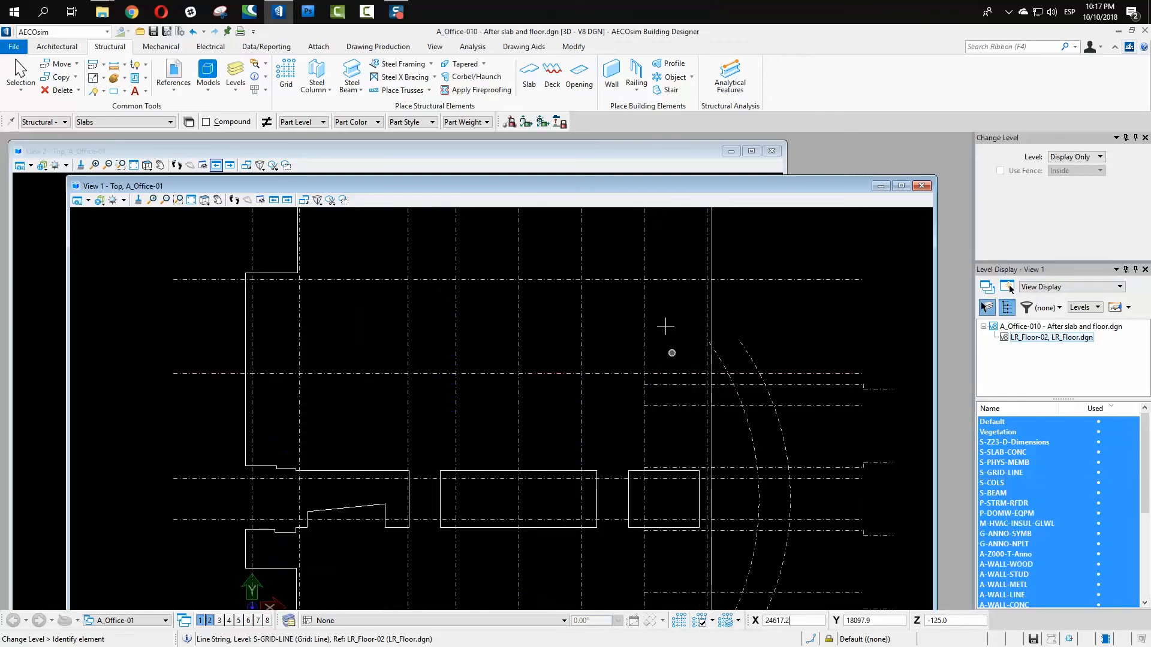
{"action": "scroll", "coordinate": [533, 282], "scroll_direction": "down", "scroll_amount": 3}
{"action": "scroll", "coordinate": [408, 243], "scroll_direction": "up", "scroll_amount": 3}
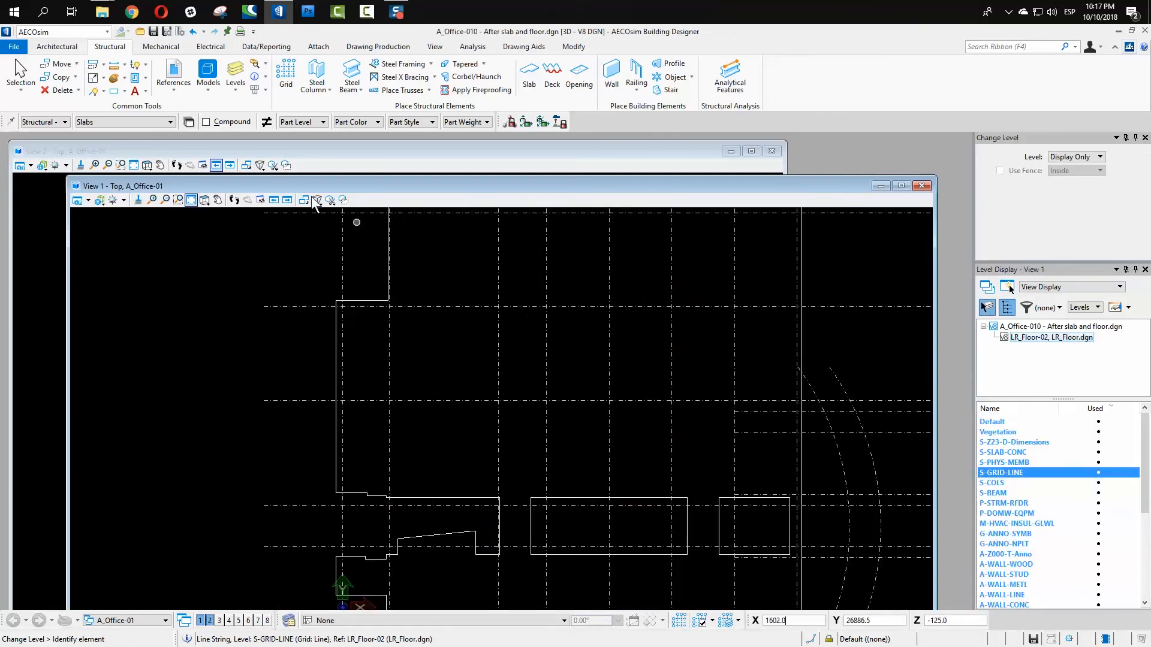
{"action": "left_click", "coordinate": [178, 200]}
{"action": "left_click", "coordinate": [192, 200]}
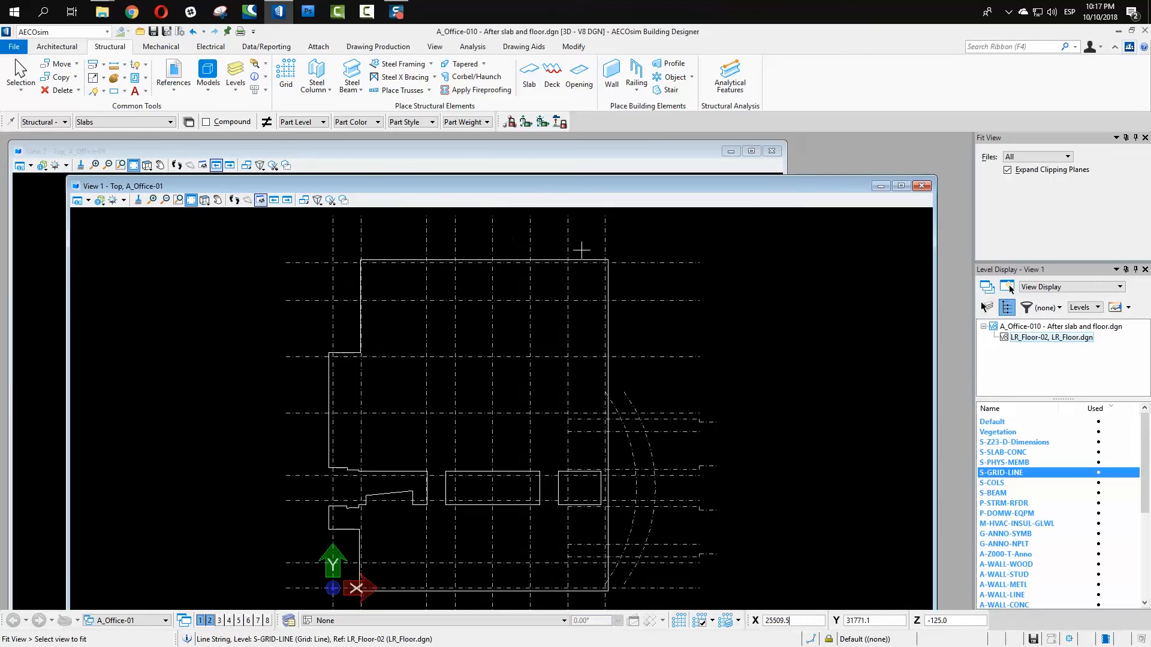
{"action": "scroll", "coordinate": [598, 259], "scroll_direction": "up", "scroll_amount": 2}
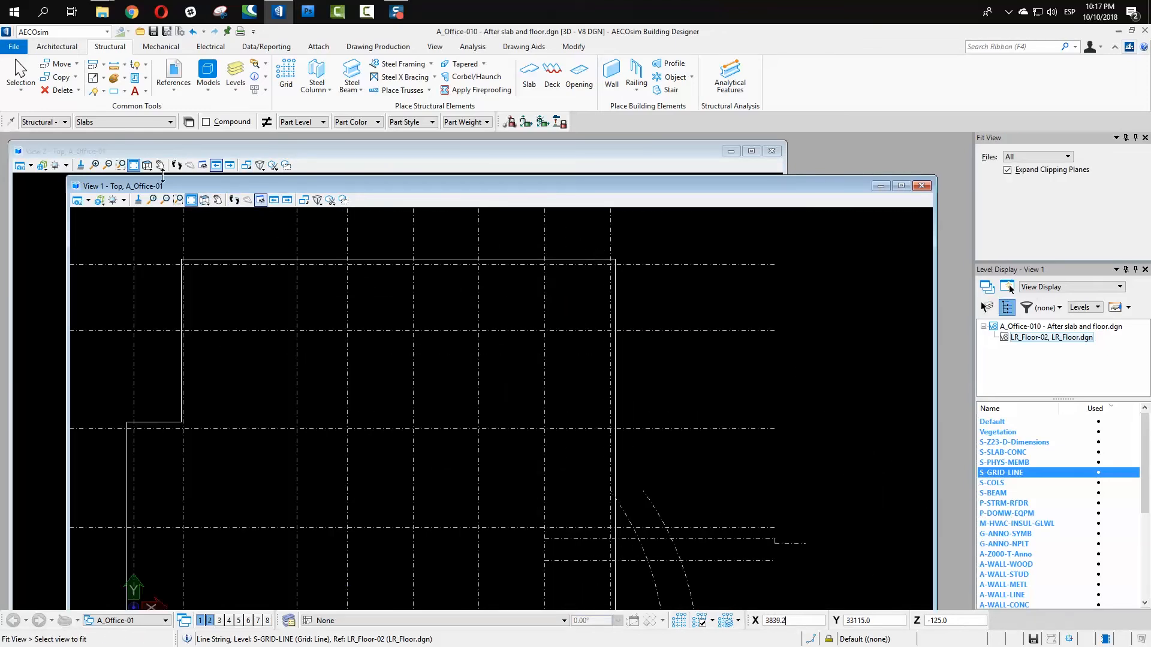
{"action": "left_click", "coordinate": [19, 70]}
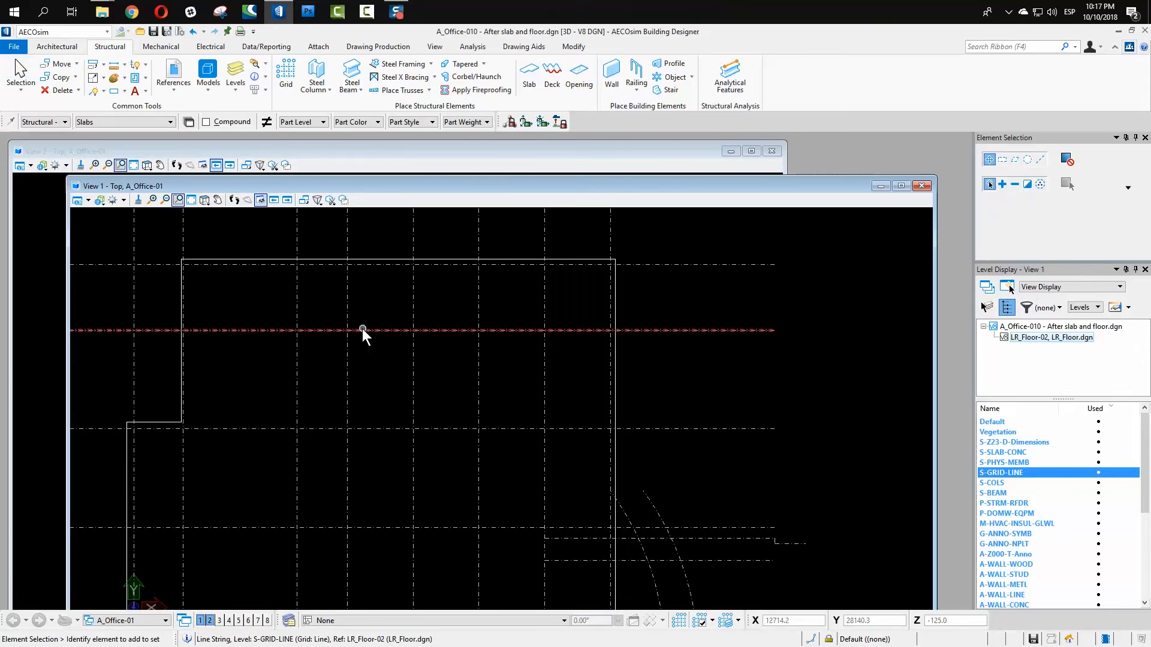
{"action": "scroll", "coordinate": [362, 299], "scroll_direction": "down", "scroll_amount": 2}
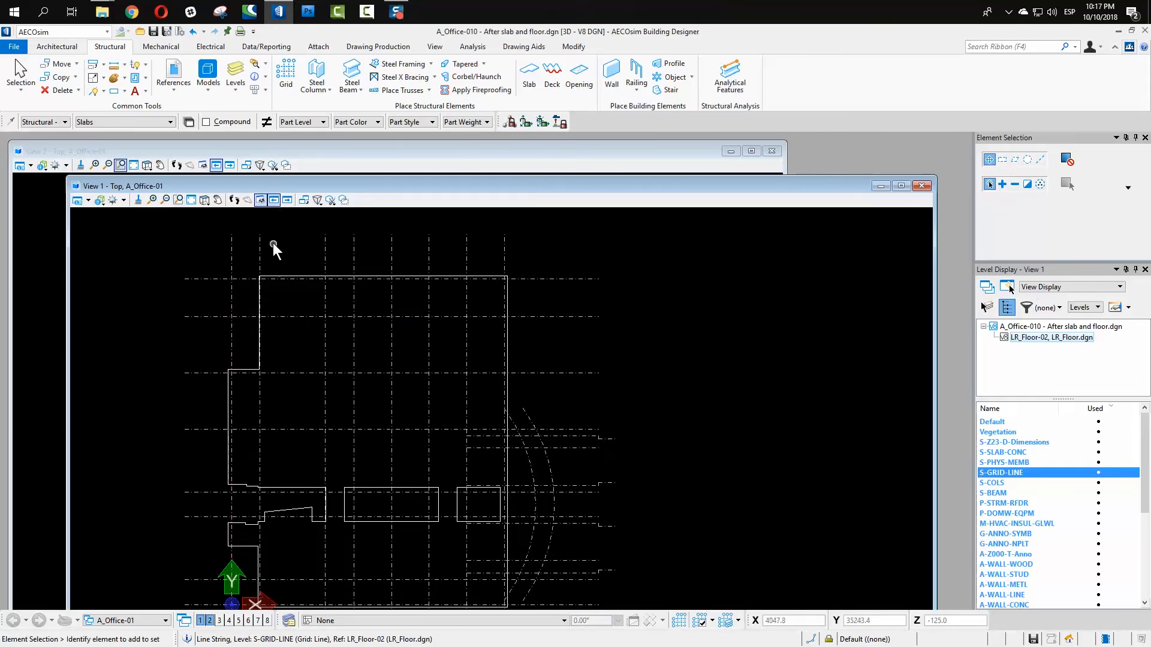
{"action": "left_click", "coordinate": [60, 78]}
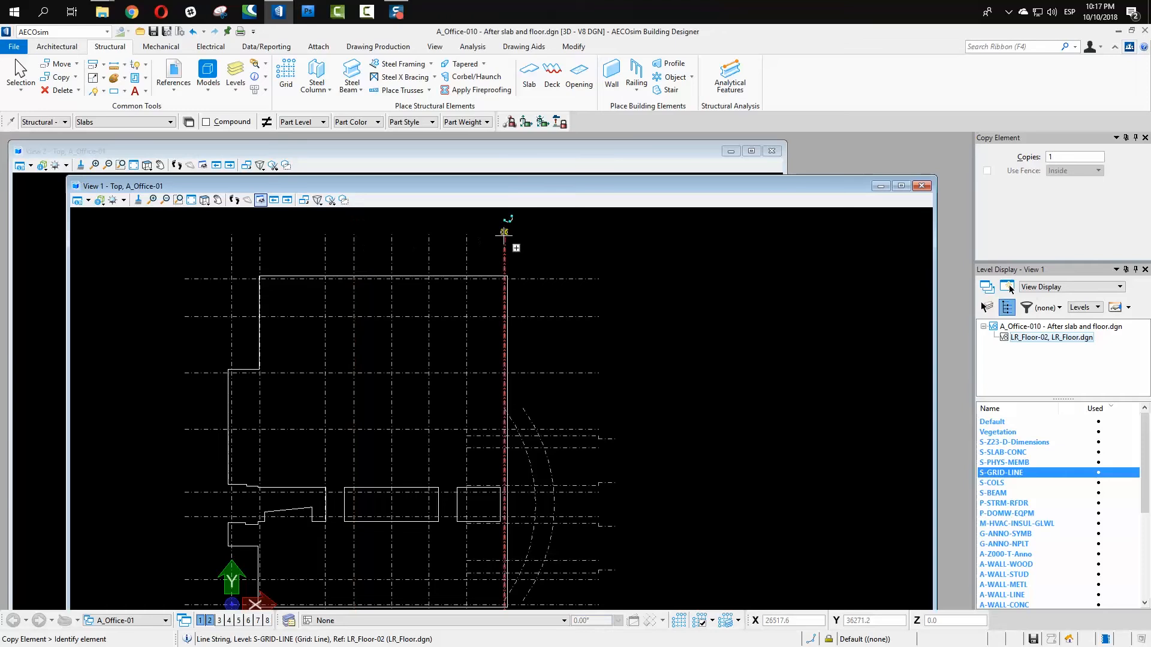
{"action": "left_click", "coordinate": [504, 232]}
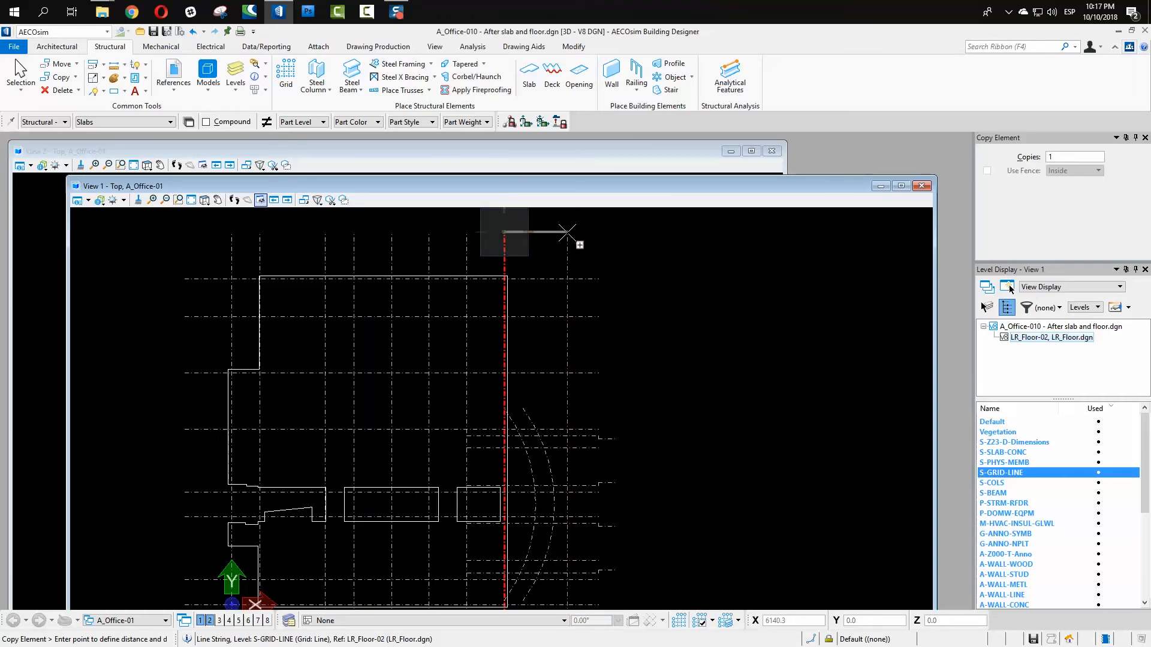
{"action": "right_click", "coordinate": [563, 235]}
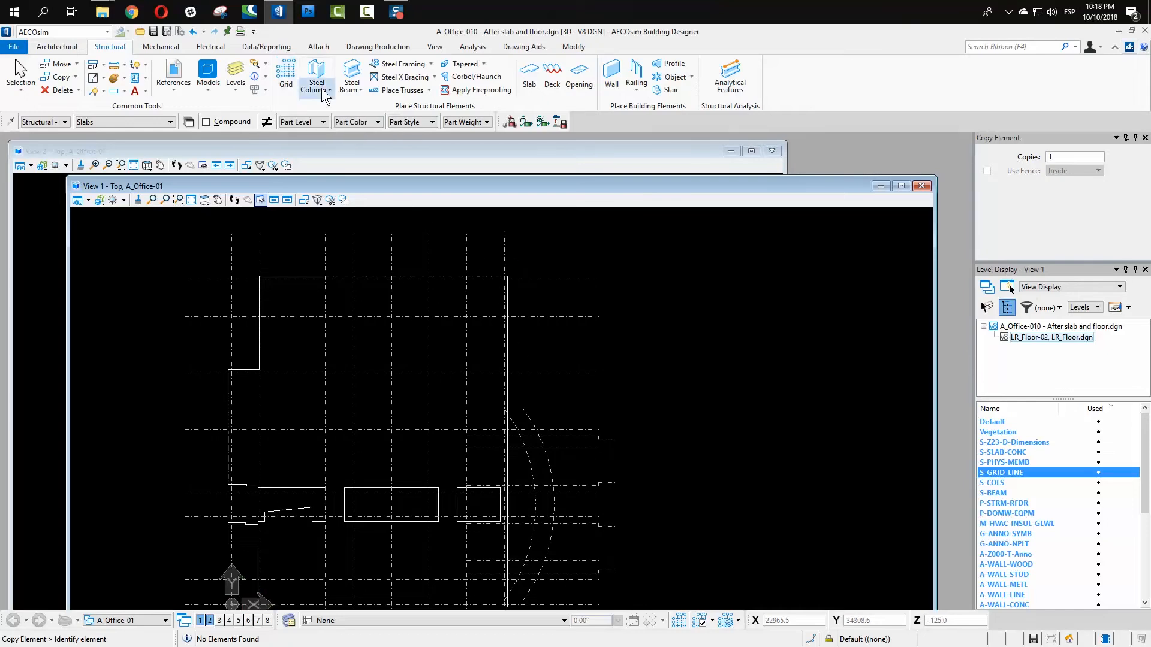
Step: Add an orthogonal grid system for Bldg 1 and check the other grid types on offer
{"action": "left_click", "coordinate": [290, 66]}
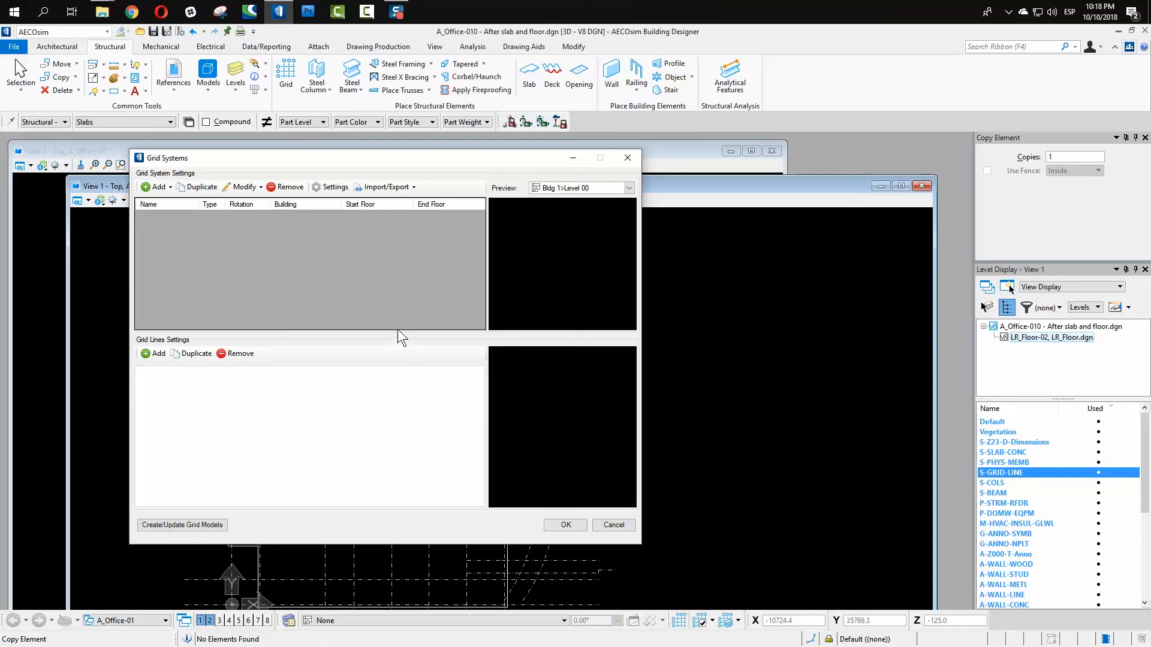
{"action": "left_click", "coordinate": [169, 188]}
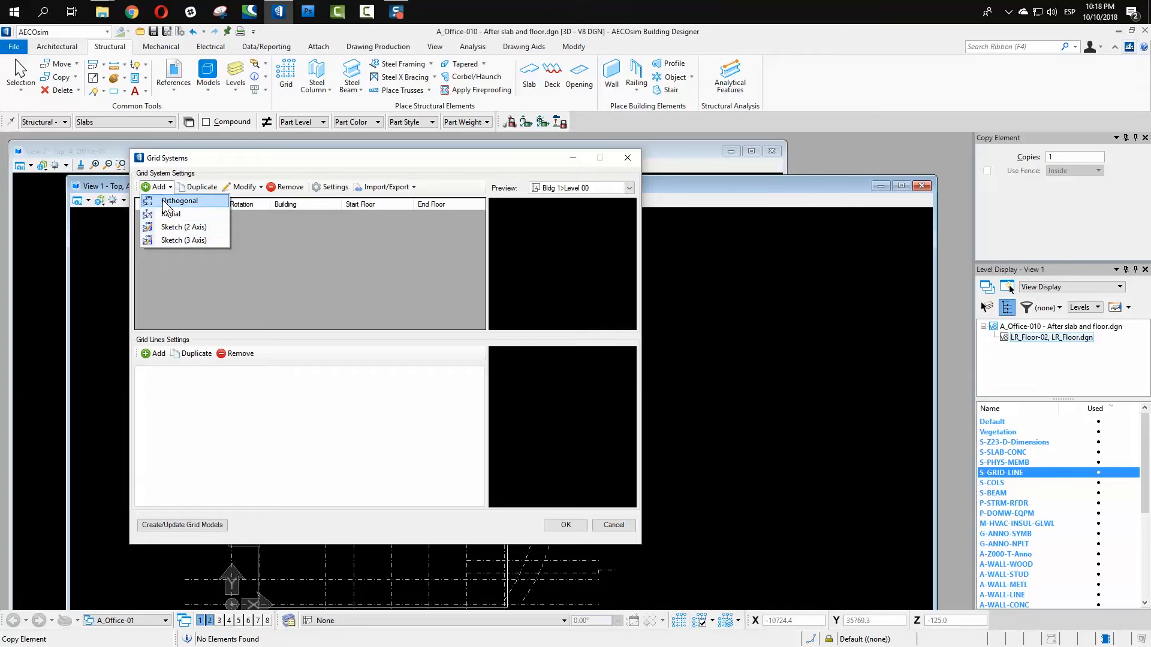
{"action": "left_click", "coordinate": [164, 201]}
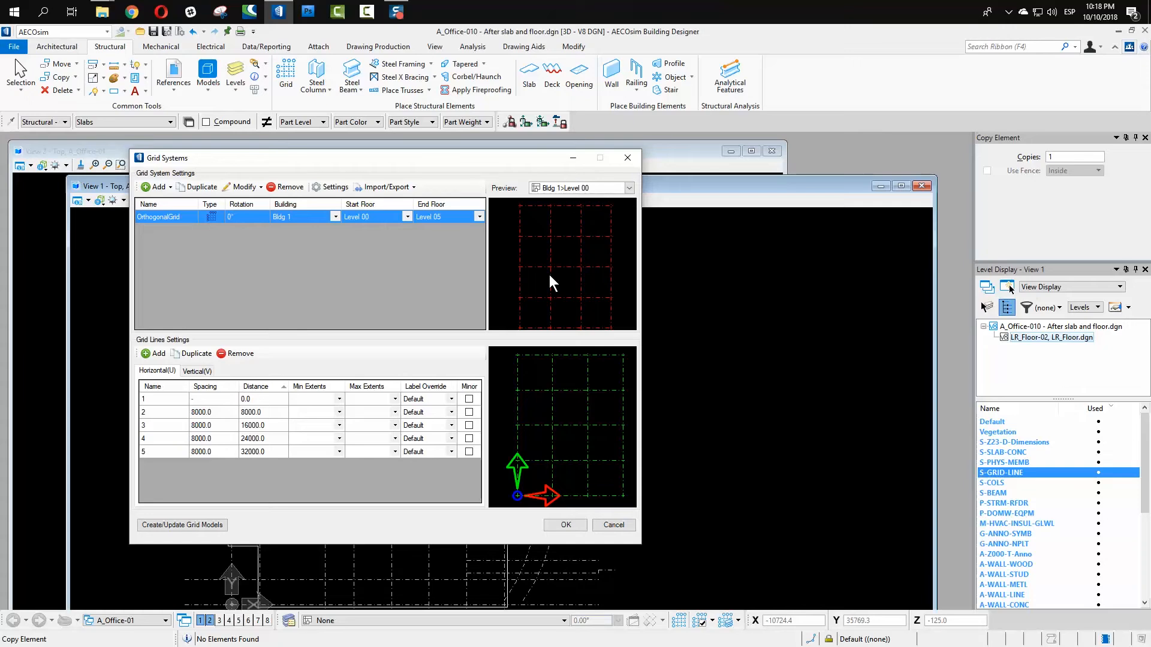
{"action": "left_click", "coordinate": [157, 187]}
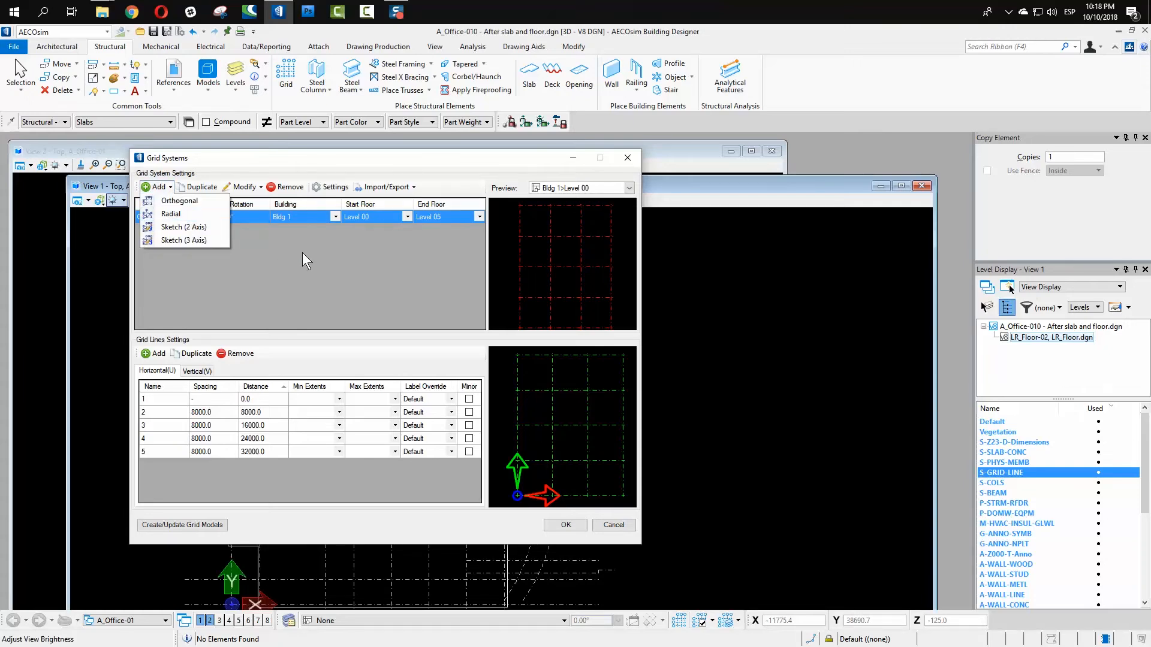
{"action": "left_click", "coordinate": [315, 265]}
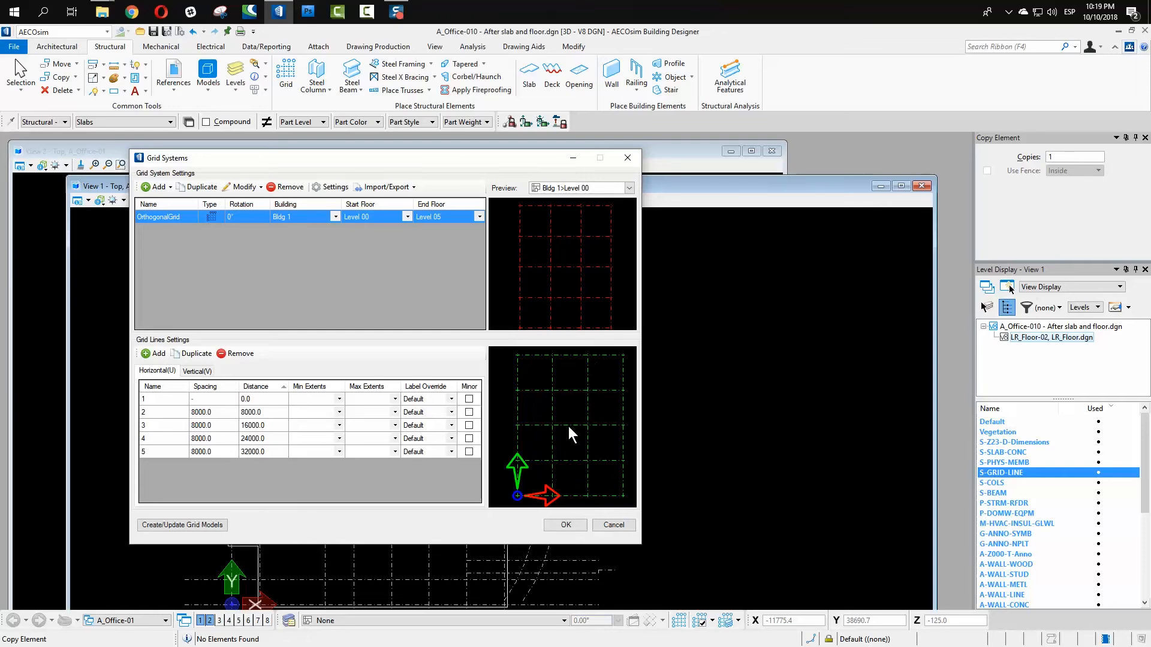
Step: Check the grid's vertical lines and set the spacing of horizontal grid line 2 to 3000
{"action": "left_click", "coordinate": [195, 373]}
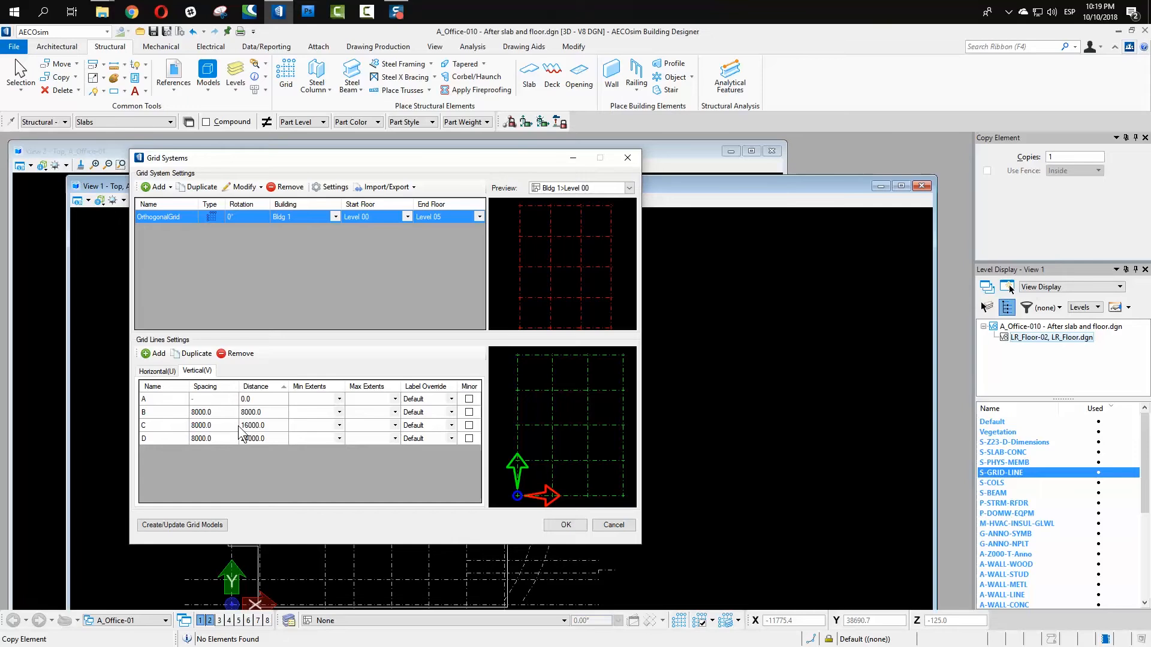
{"action": "left_click", "coordinate": [157, 371]}
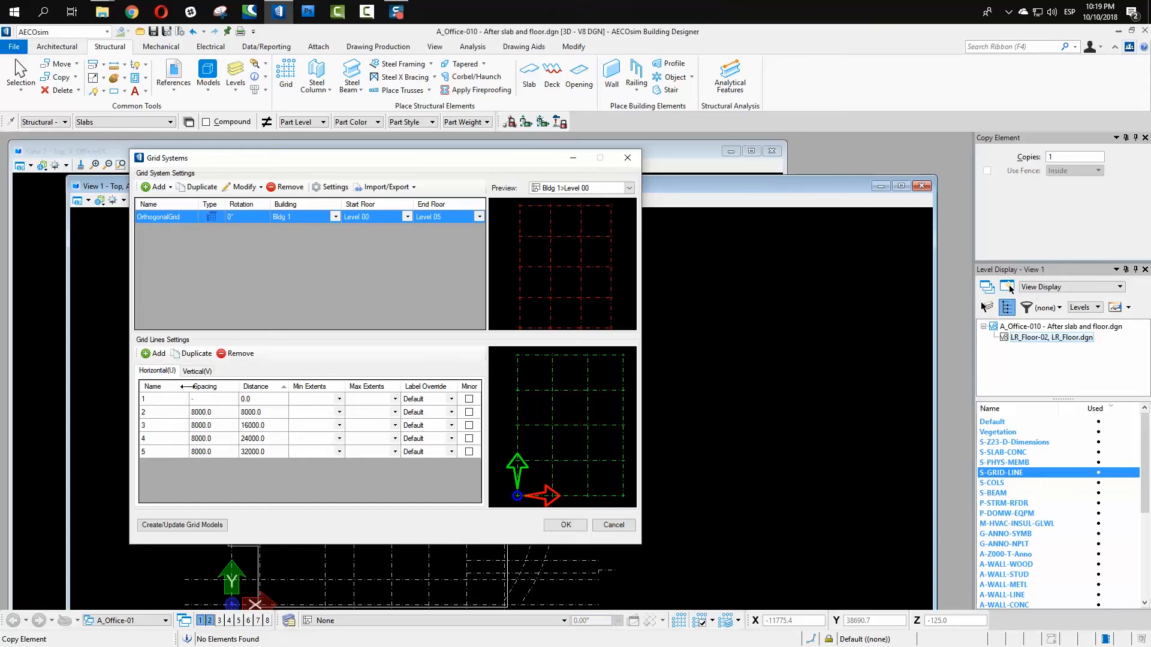
{"action": "double_click", "coordinate": [216, 411]}
{"action": "left_click", "coordinate": [220, 413]}
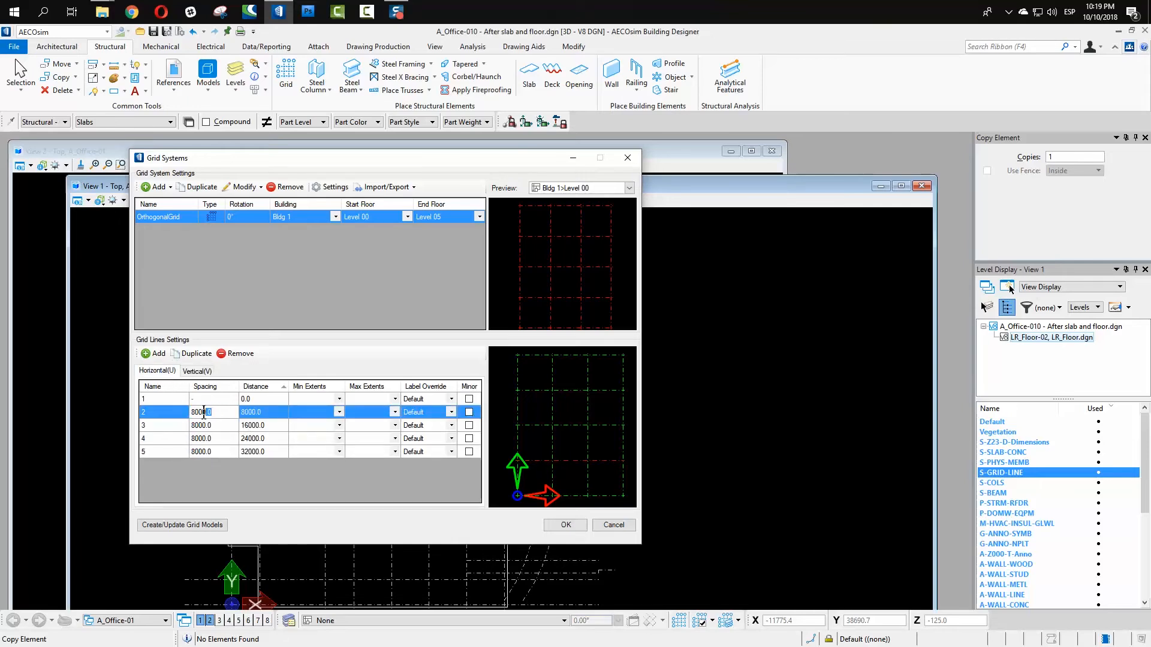
{"action": "left_click_drag", "start_coordinate": [204, 412], "coordinate": [197, 409]}
{"action": "type", "text": "300"}
{"action": "key", "text": "Return"}
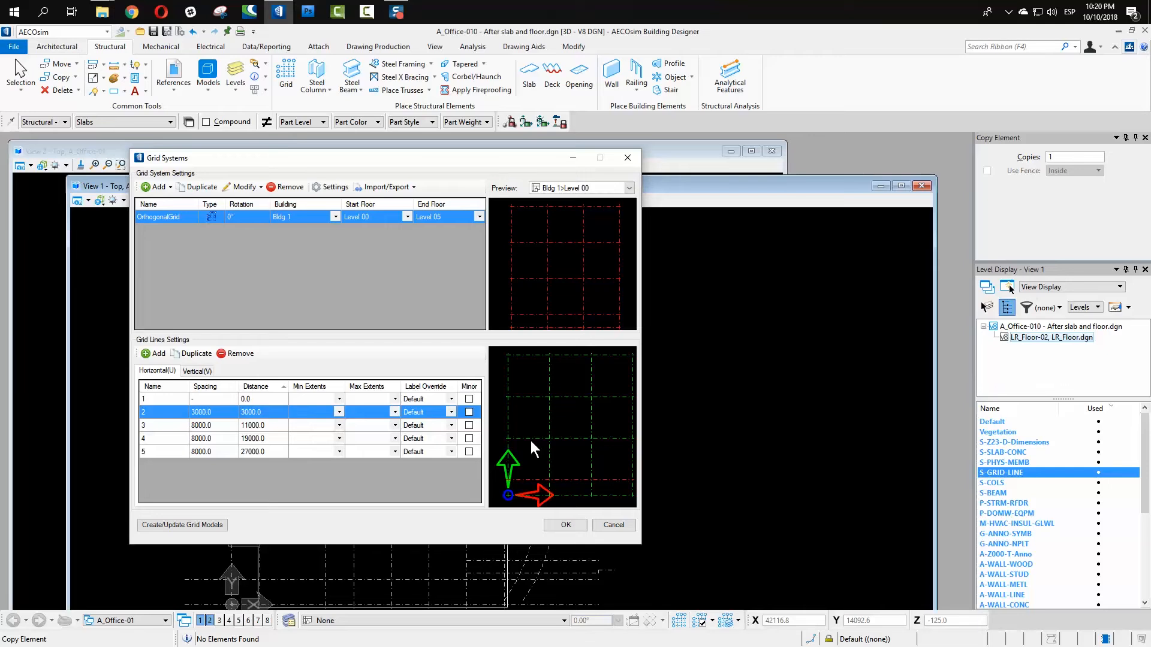
Step: Examine the label override options of horizontal grid line 2 alongside the label and display options in the grid system settings
{"action": "left_click", "coordinate": [451, 412]}
{"action": "left_click", "coordinate": [451, 411]}
{"action": "left_click", "coordinate": [322, 187]}
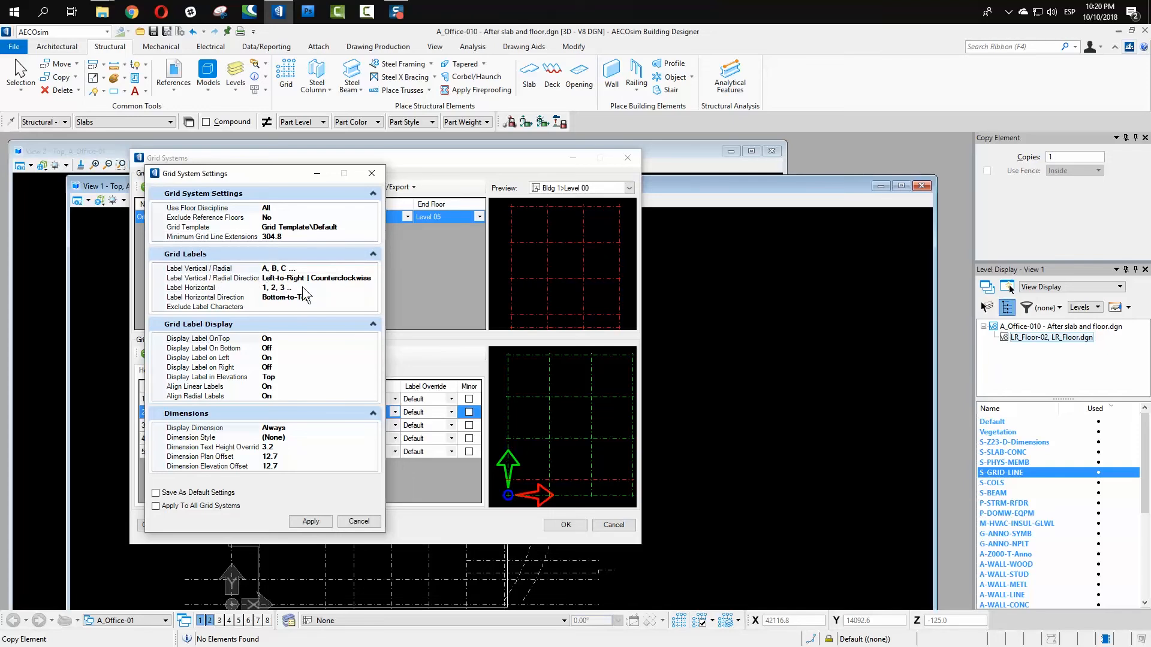
{"action": "left_click", "coordinate": [353, 522]}
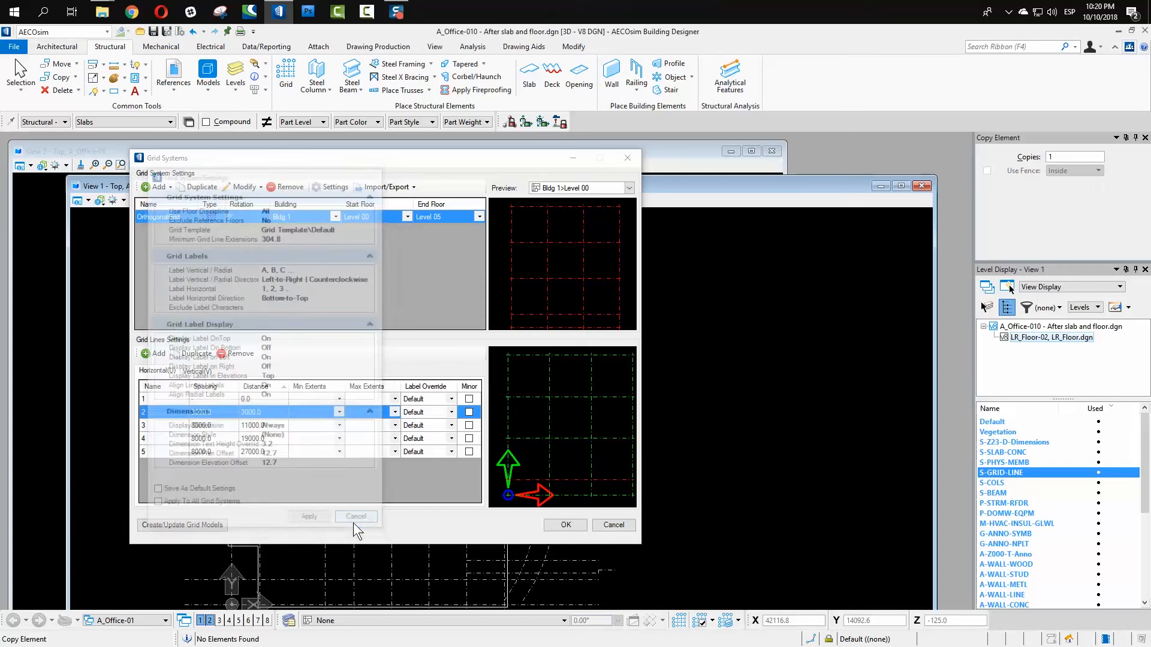
{"action": "left_click", "coordinate": [452, 412]}
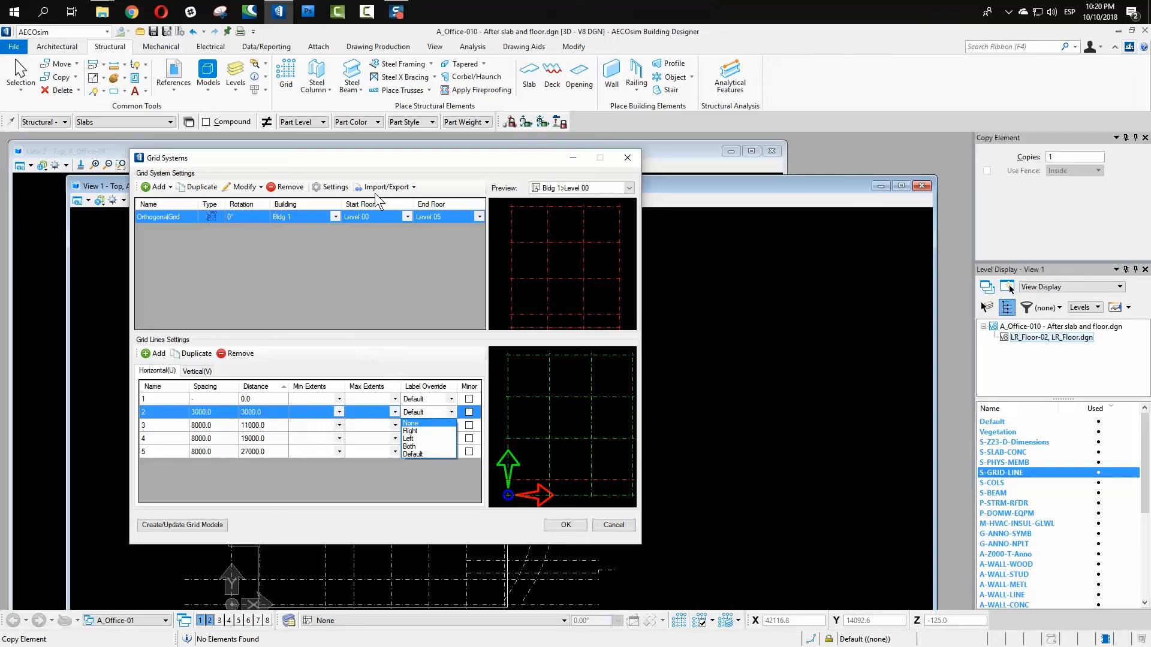
{"action": "left_click", "coordinate": [327, 189]}
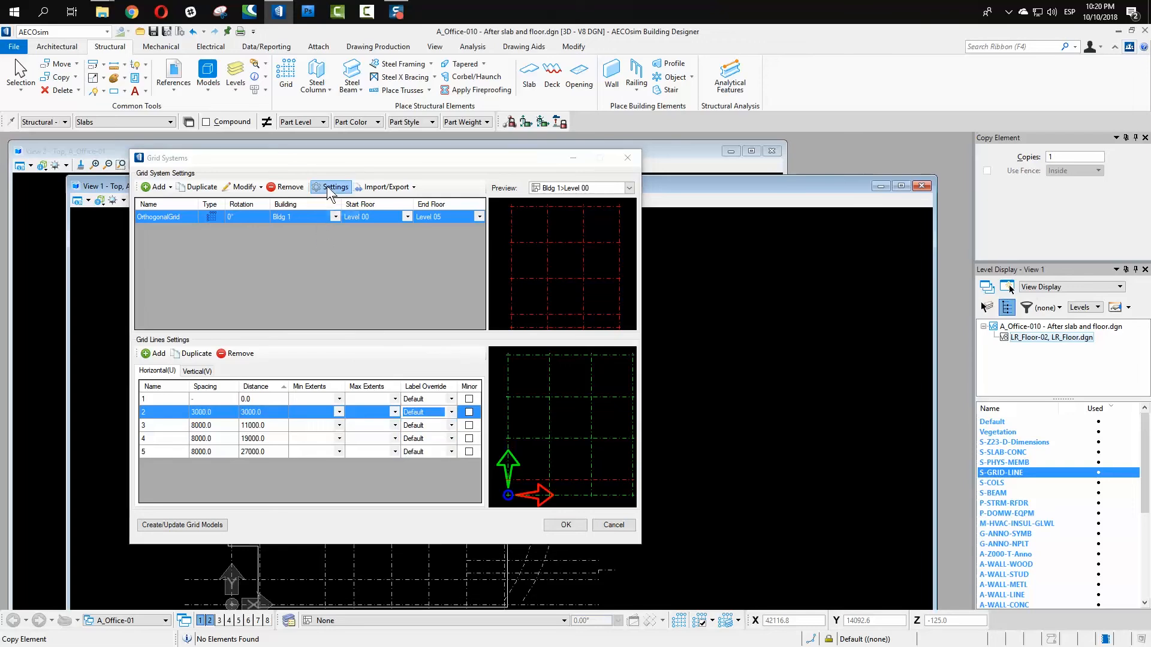
{"action": "left_click", "coordinate": [330, 187]}
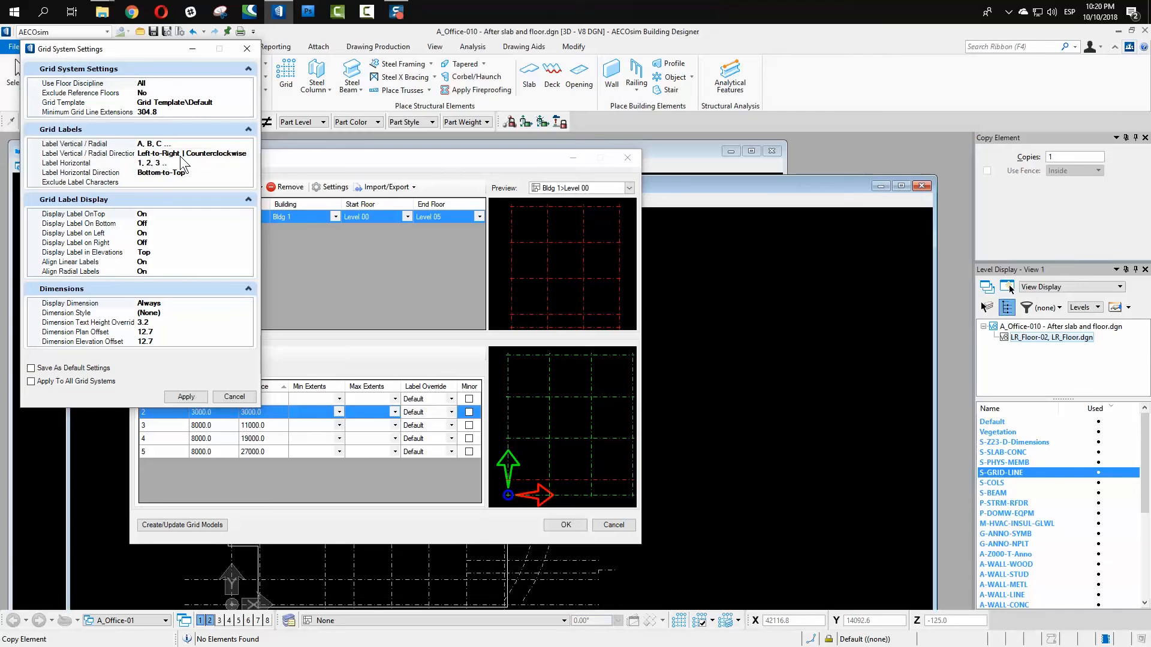
{"action": "left_click", "coordinate": [246, 49]}
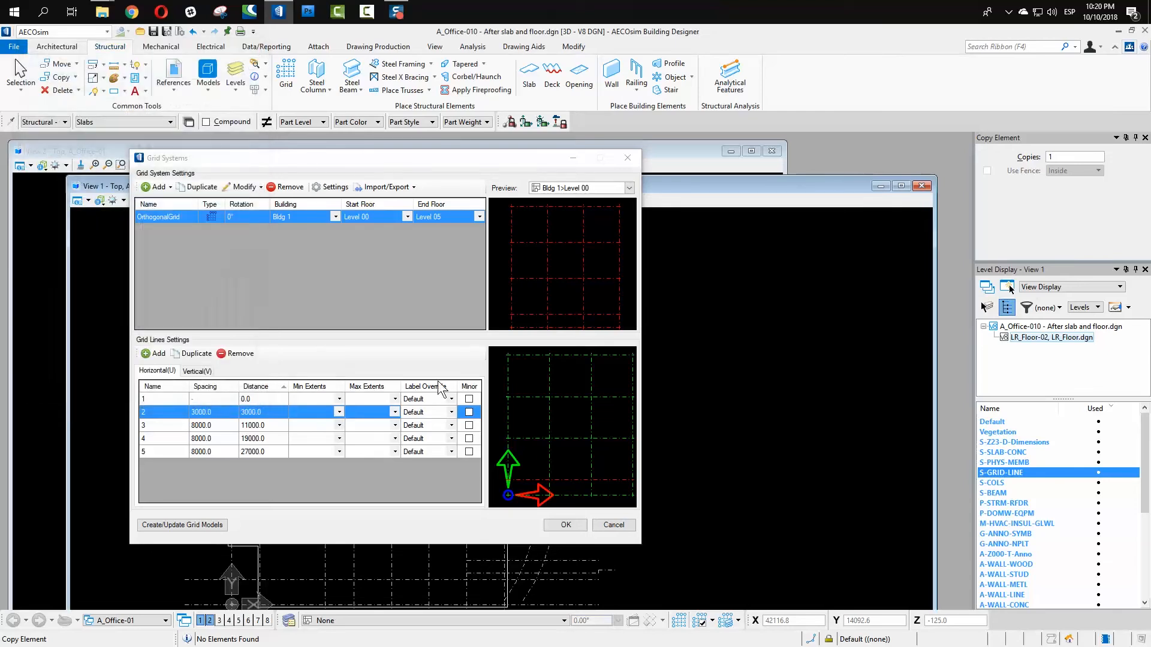
{"action": "left_click", "coordinate": [451, 412]}
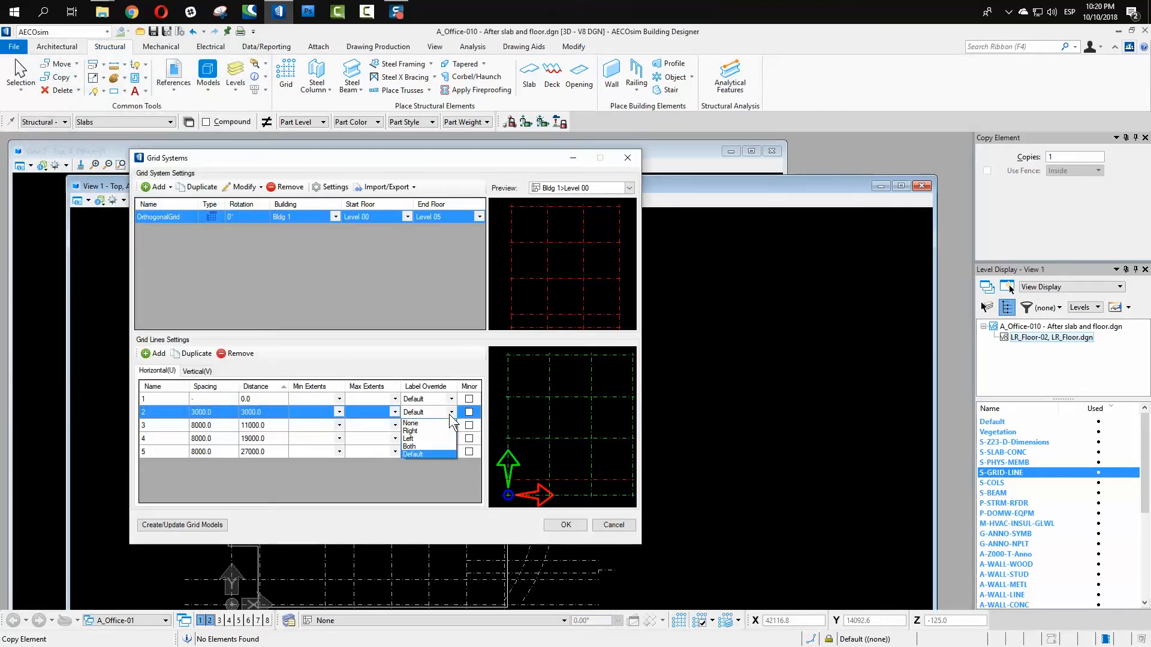
{"action": "left_click", "coordinate": [447, 467]}
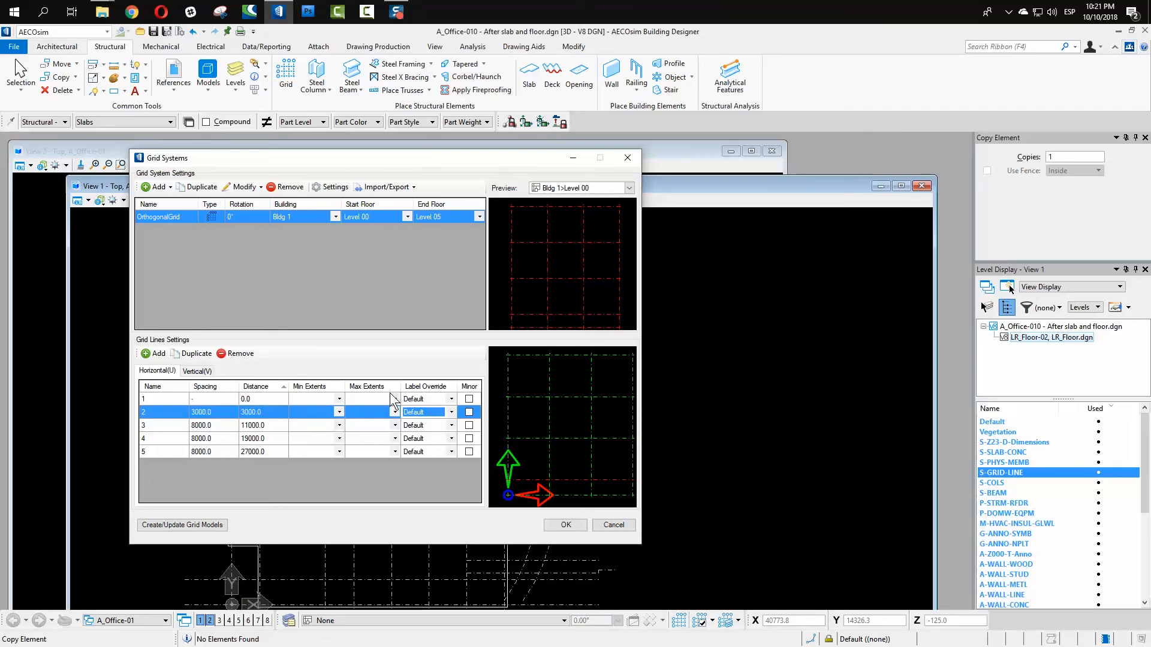
Step: Review the grid's start, end and preview floor choices against the active floor list, and close the grid systems without saving
{"action": "left_click", "coordinate": [406, 216]}
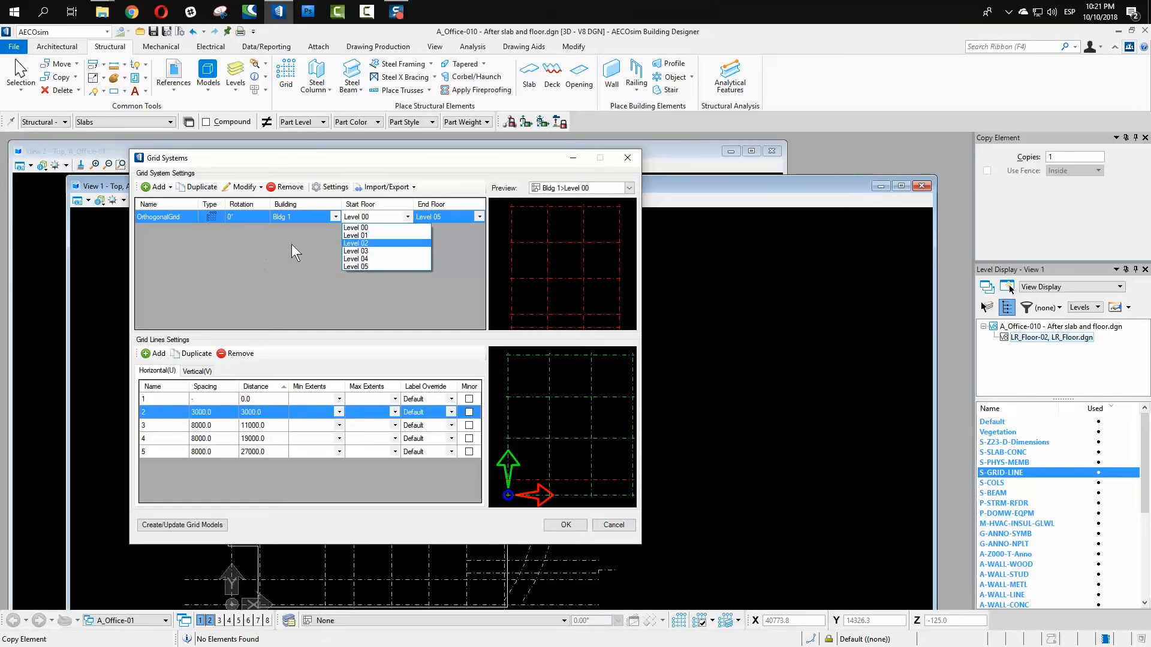
{"action": "left_click", "coordinate": [386, 296]}
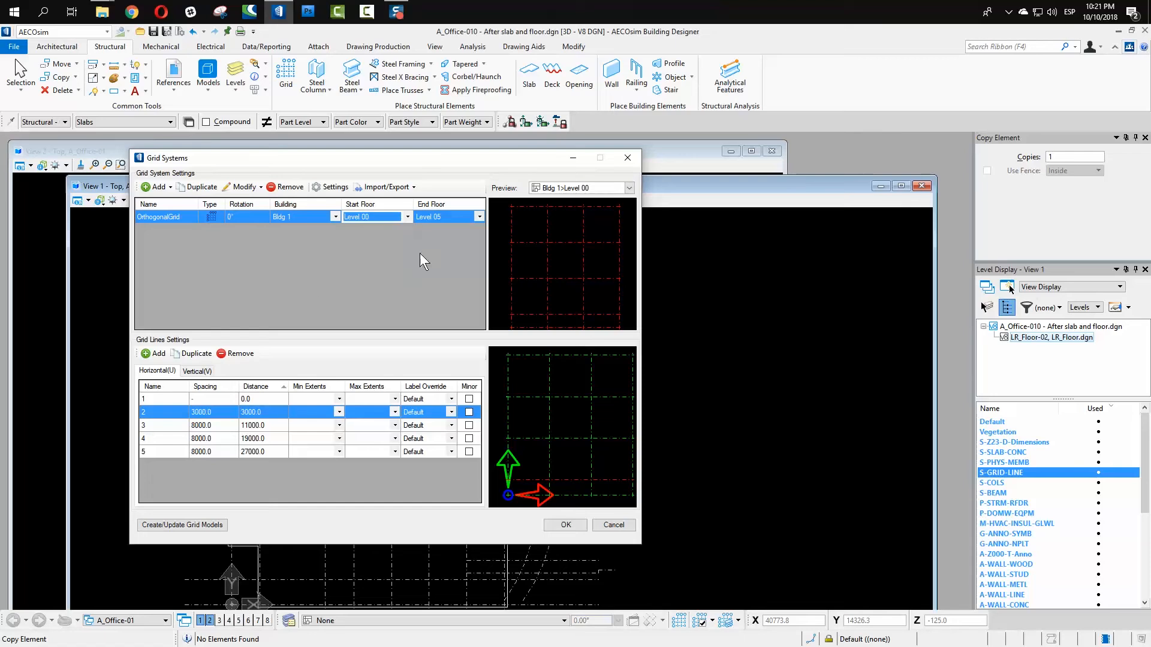
{"action": "left_click", "coordinate": [629, 189]}
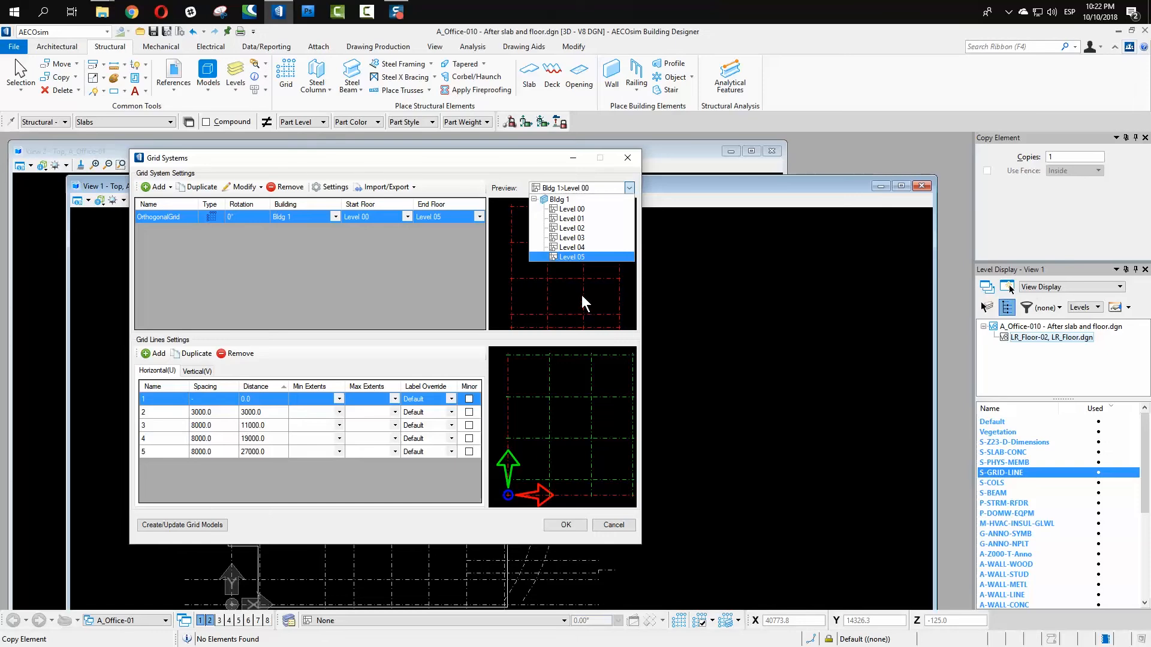
{"action": "left_click", "coordinate": [368, 282]}
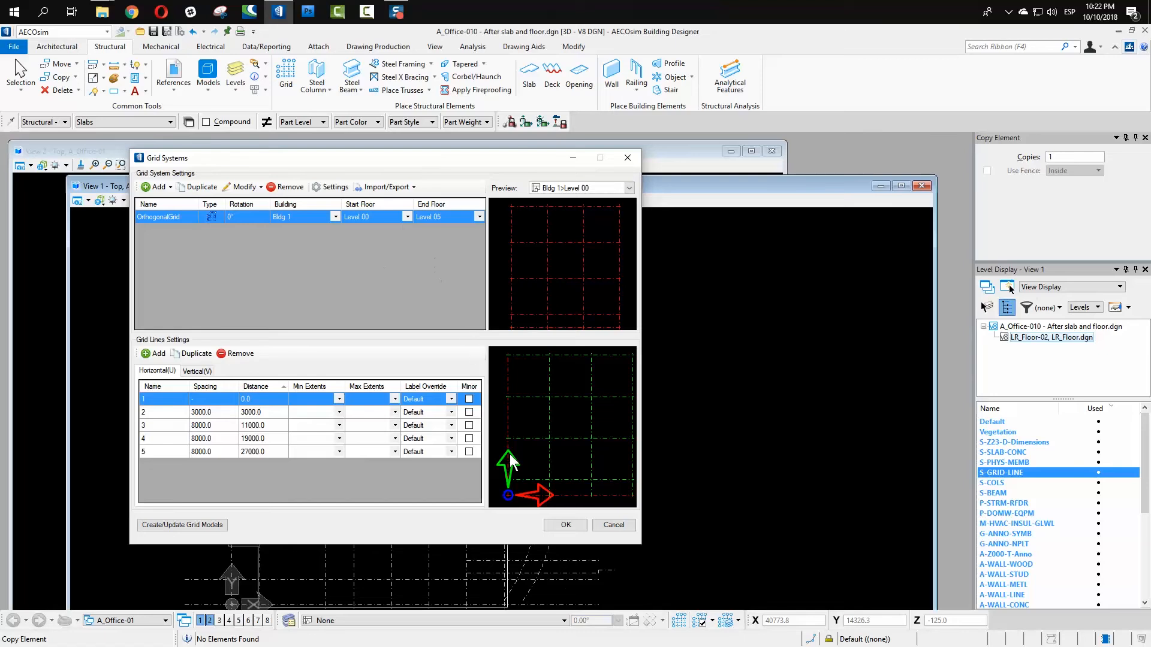
{"action": "left_click", "coordinate": [565, 621]}
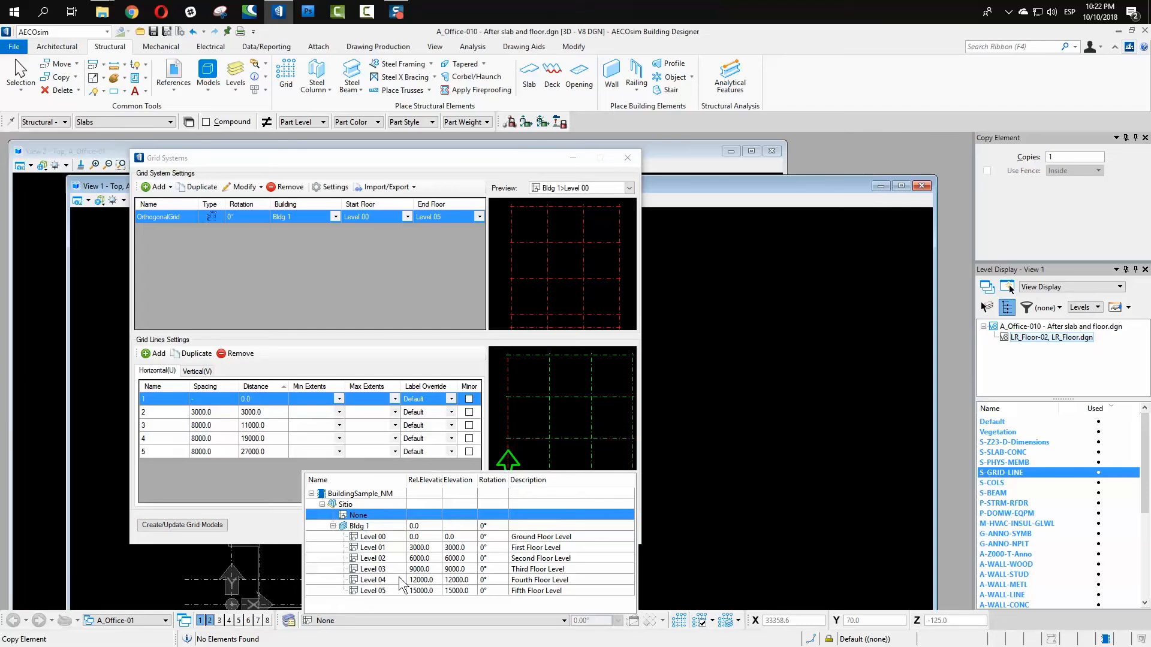
{"action": "left_click", "coordinate": [479, 214]}
{"action": "left_click", "coordinate": [479, 214]}
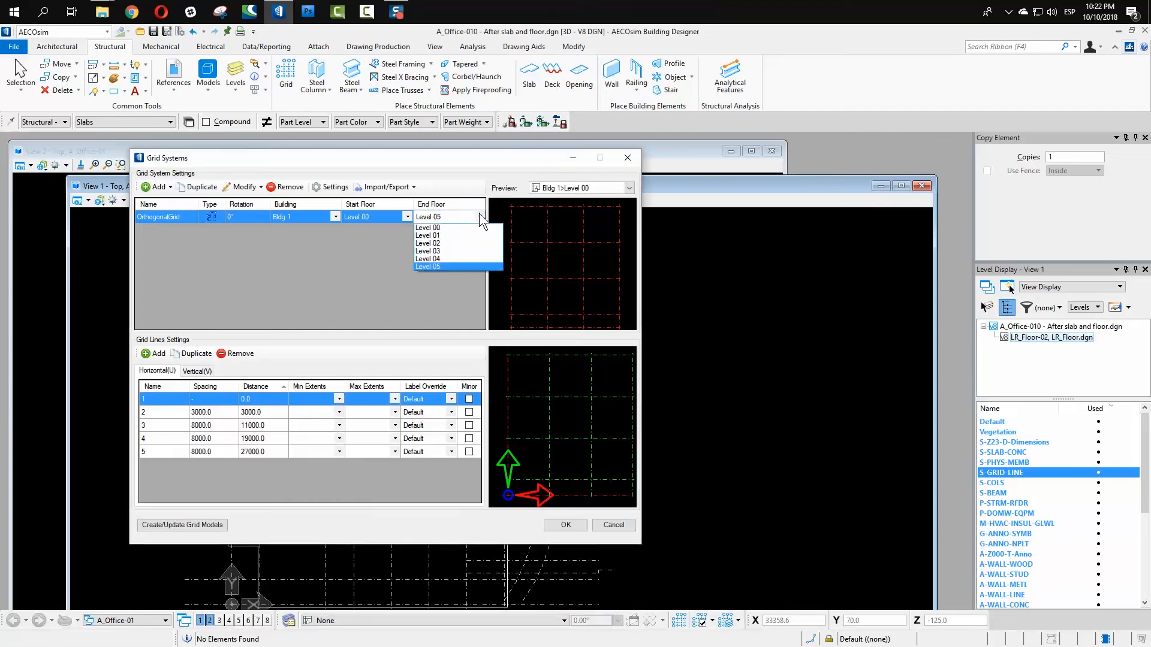
{"action": "left_click", "coordinate": [480, 214]}
{"action": "left_click", "coordinate": [630, 188]}
{"action": "left_click", "coordinate": [629, 188]}
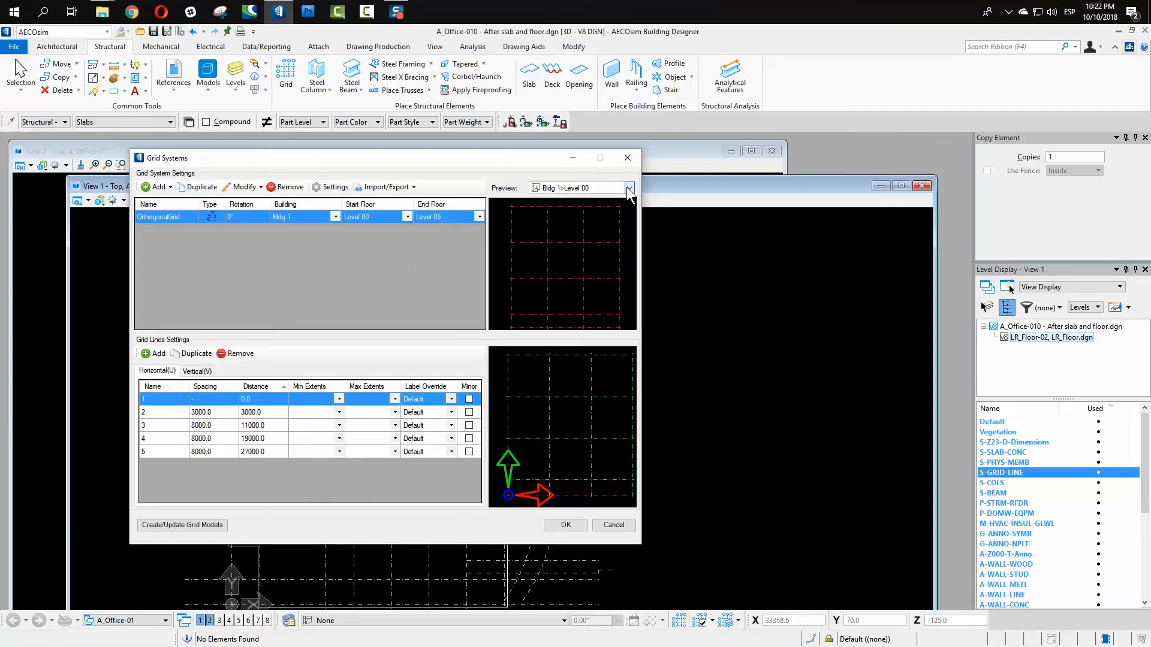
{"action": "left_click", "coordinate": [630, 188]}
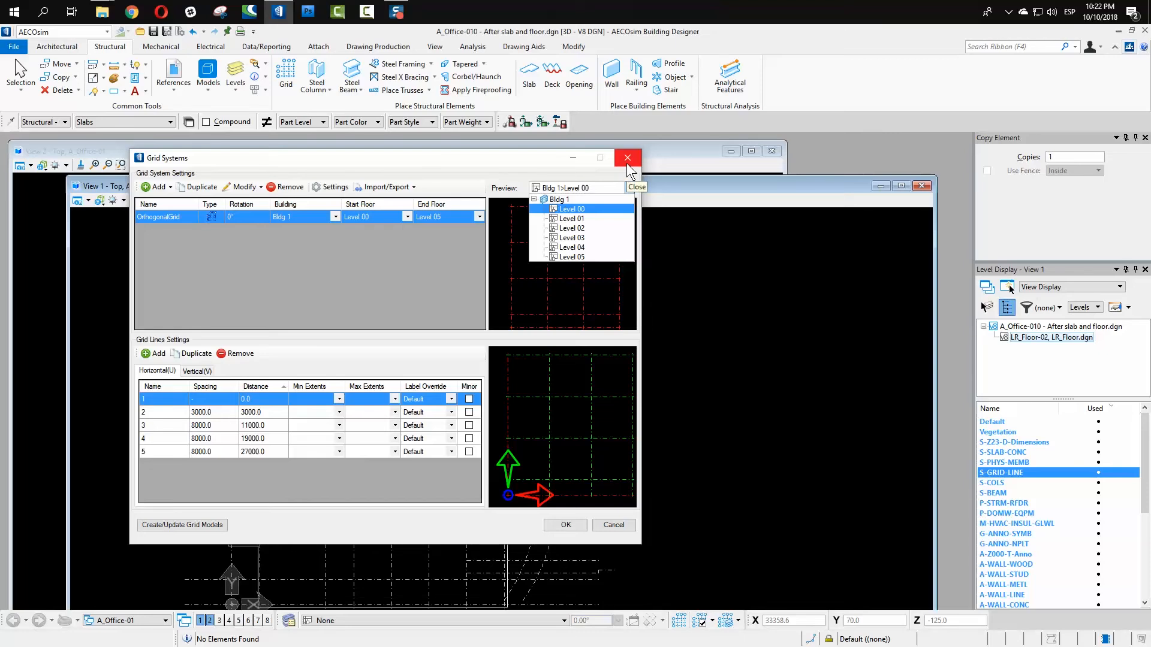
{"action": "left_click", "coordinate": [627, 163]}
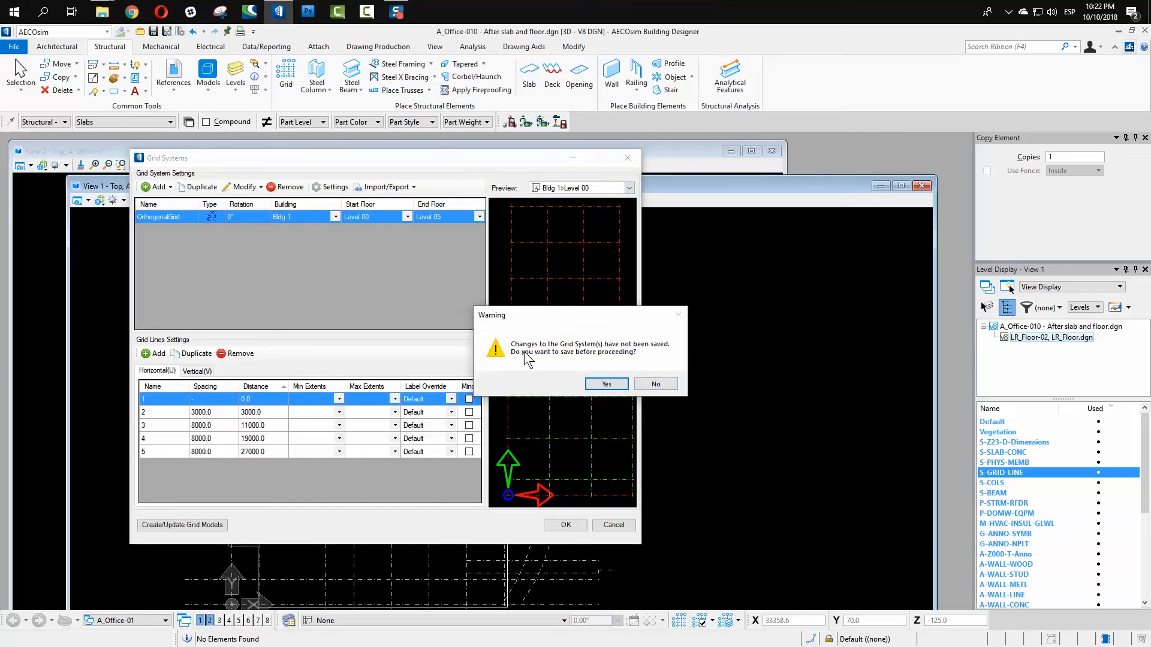
{"action": "left_click", "coordinate": [658, 384]}
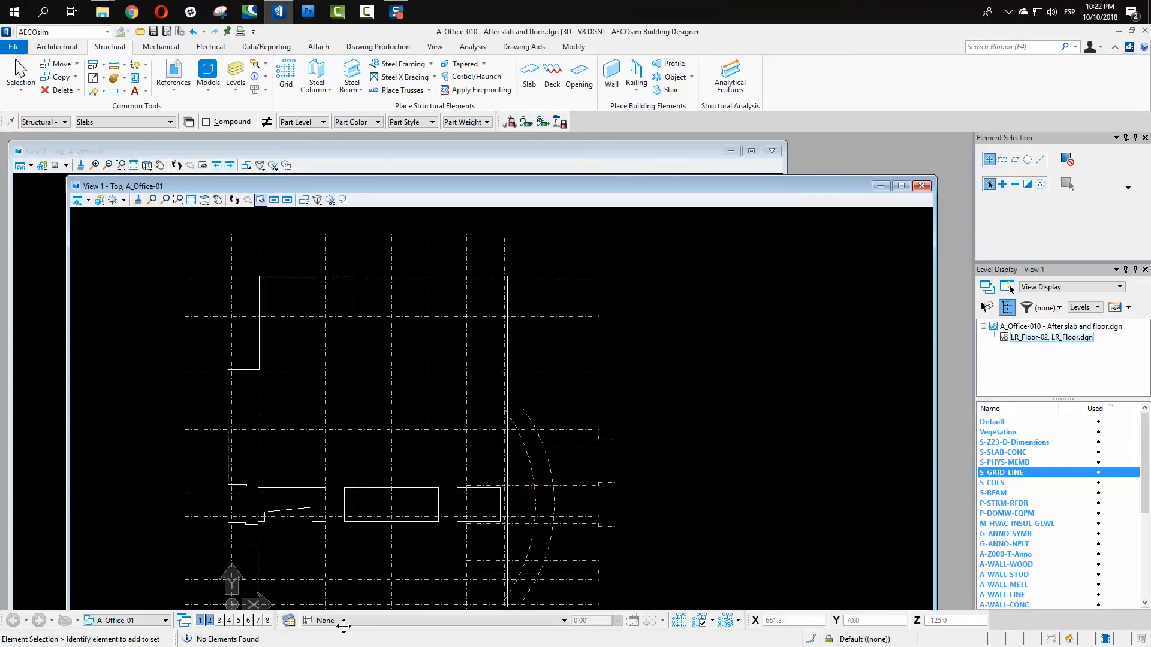
Step: Check the active floor list, and examine the floors of Bldg 1 under Sitio in the Floor Manager
{"action": "left_click", "coordinate": [564, 621]}
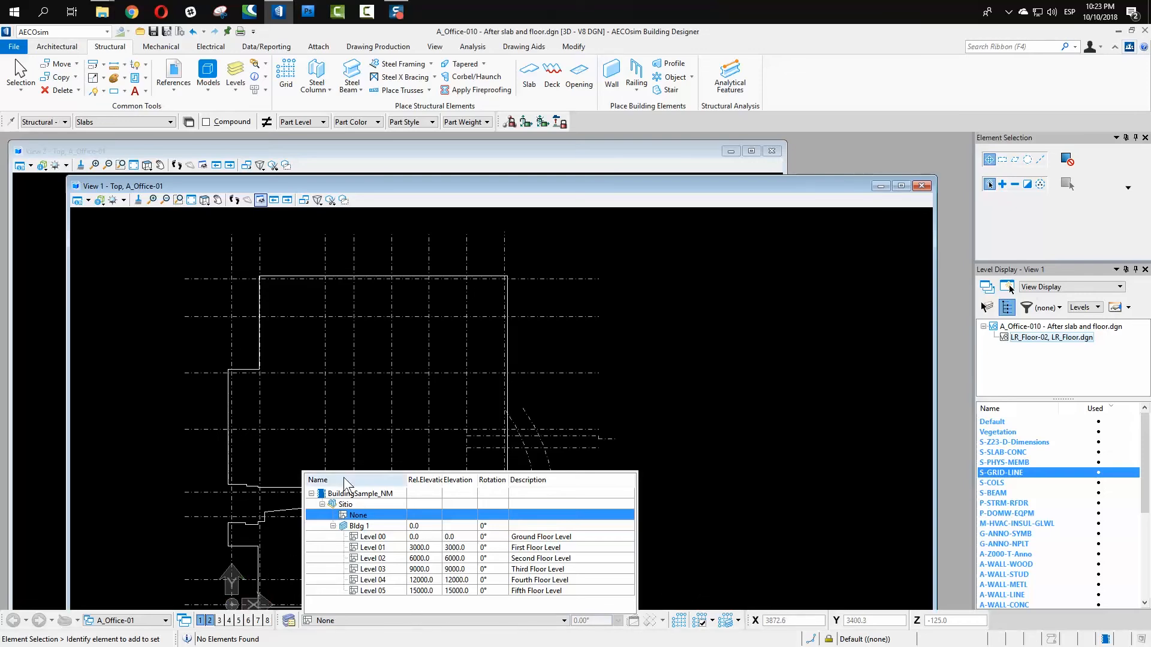
{"action": "left_click", "coordinate": [682, 524]}
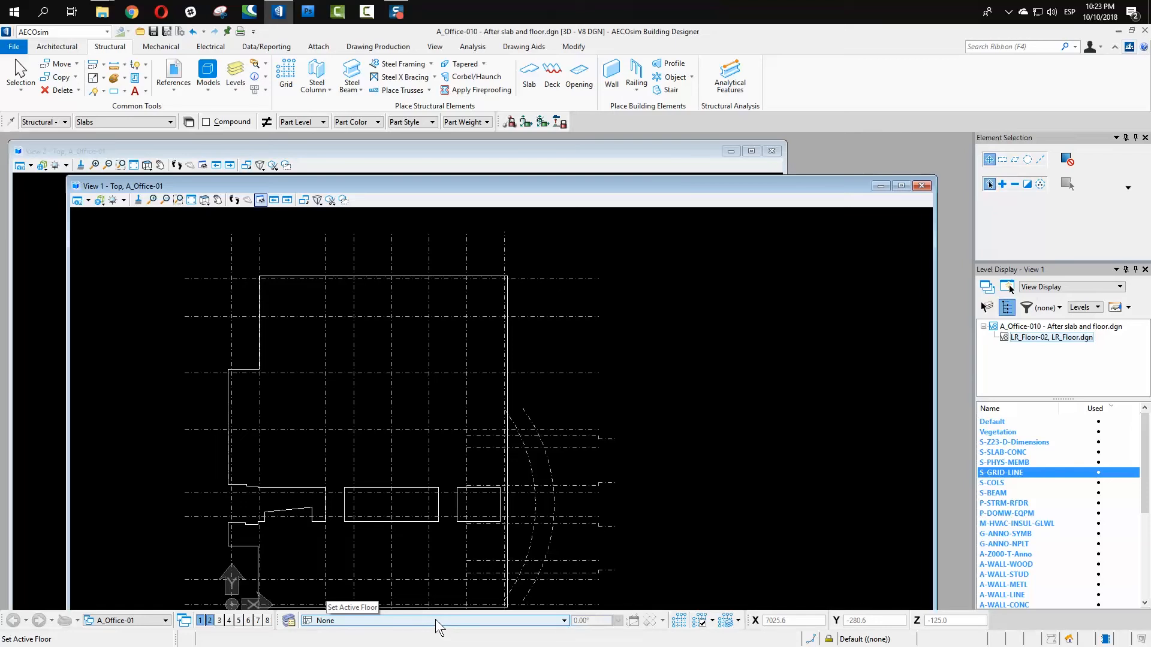
{"action": "left_click", "coordinate": [289, 623]}
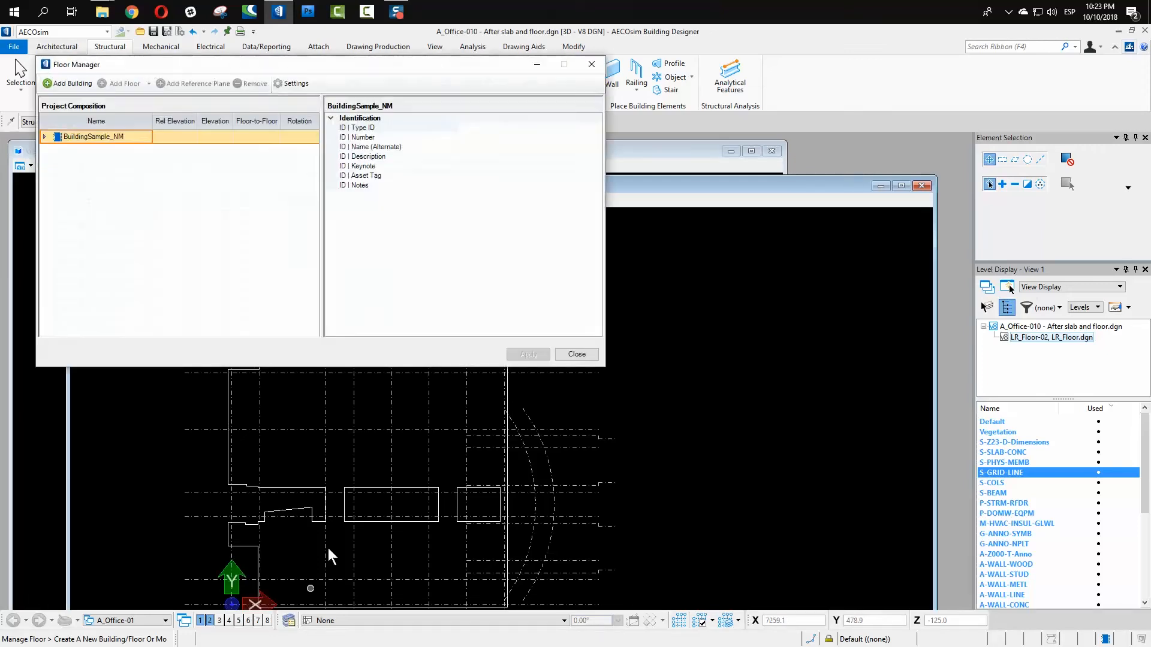
{"action": "left_click_drag", "start_coordinate": [192, 70], "coordinate": [404, 200]}
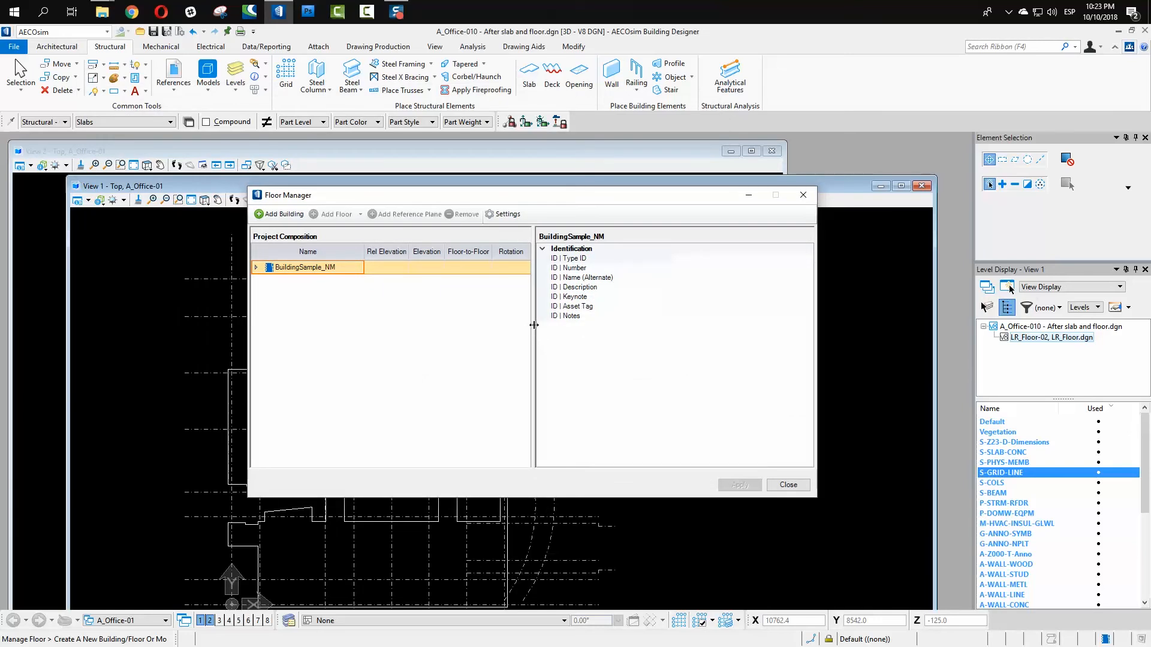
{"action": "left_click_drag", "start_coordinate": [531, 324], "coordinate": [460, 317]}
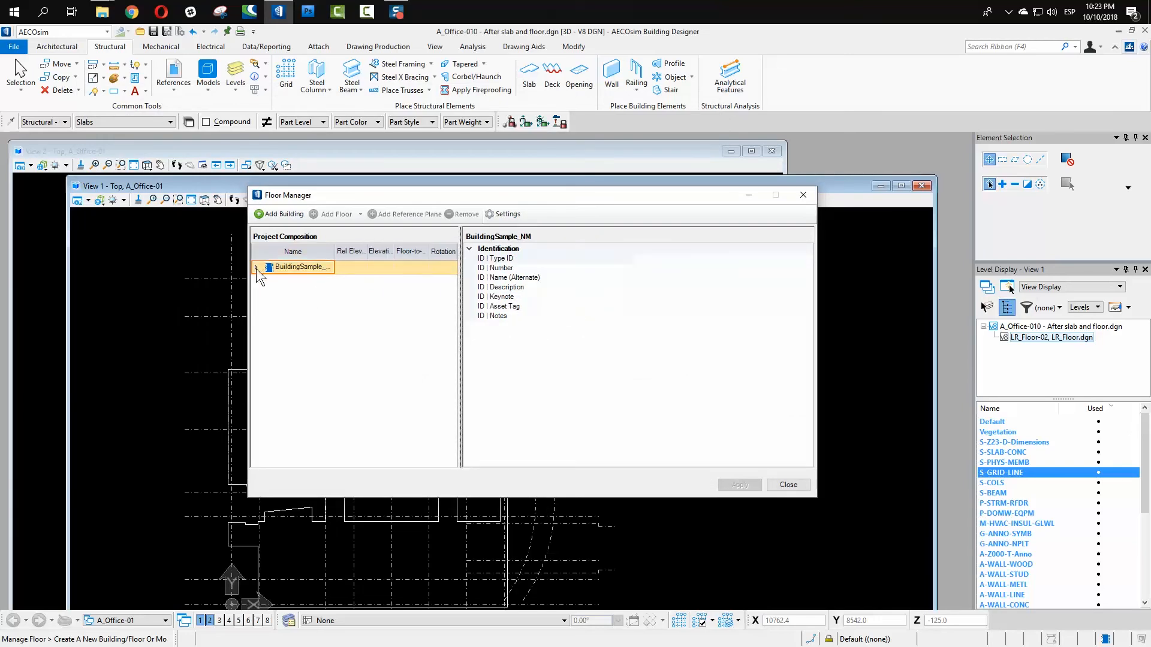
{"action": "left_click", "coordinate": [255, 267]}
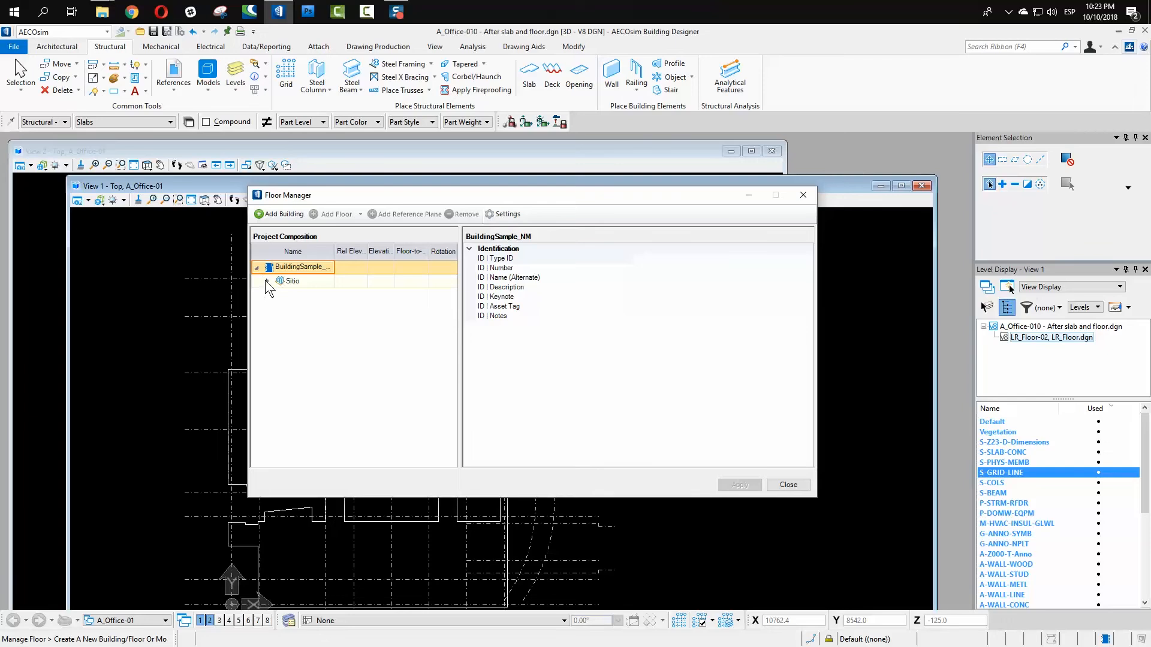
{"action": "left_click", "coordinate": [268, 281]}
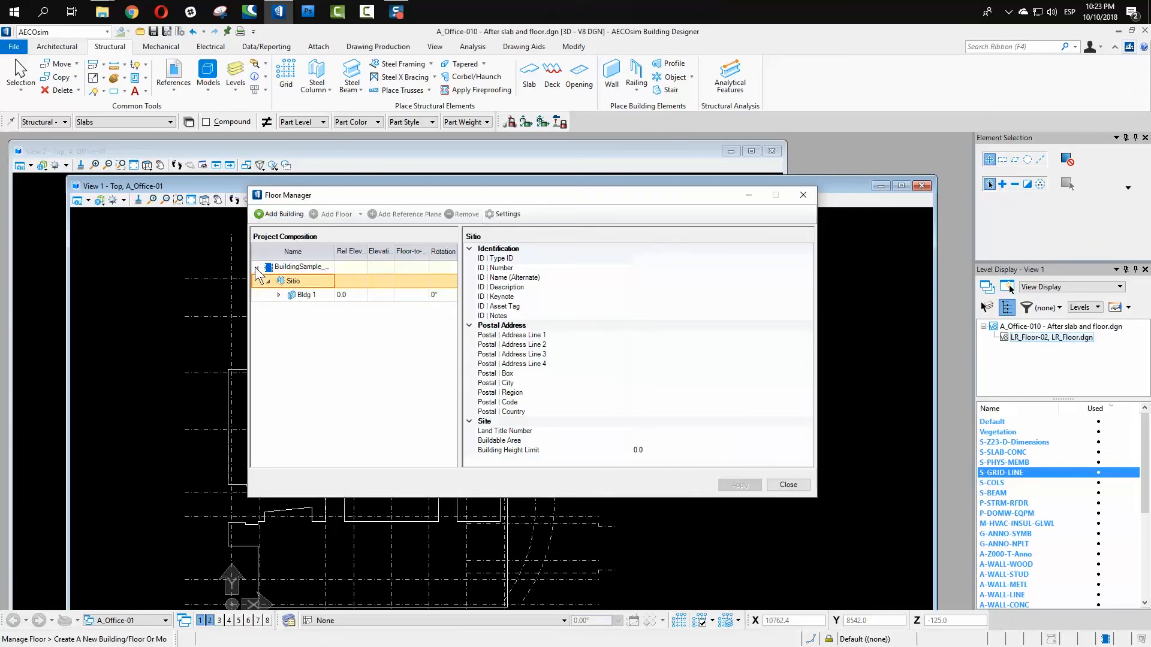
{"action": "left_click", "coordinate": [277, 294]}
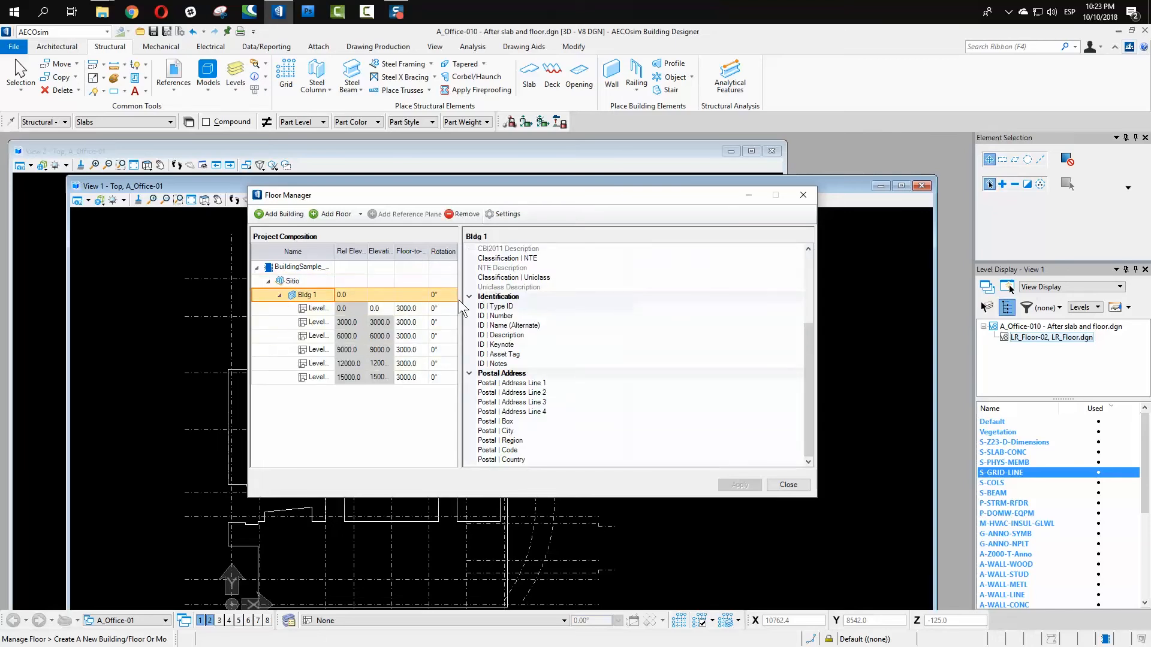
Step: Widen the project composition list and examine the identification properties of the BuildingSample_NM project and the Sitio site
{"action": "left_click_drag", "start_coordinate": [458, 299], "coordinate": [590, 306]}
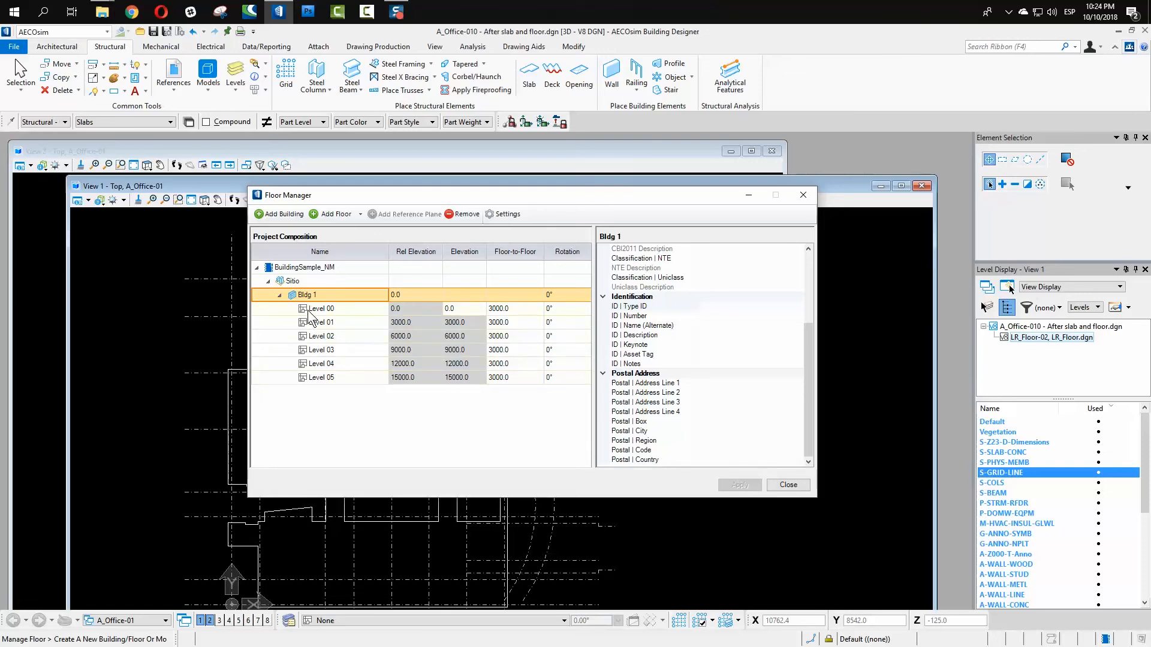
{"action": "left_click", "coordinate": [287, 268]}
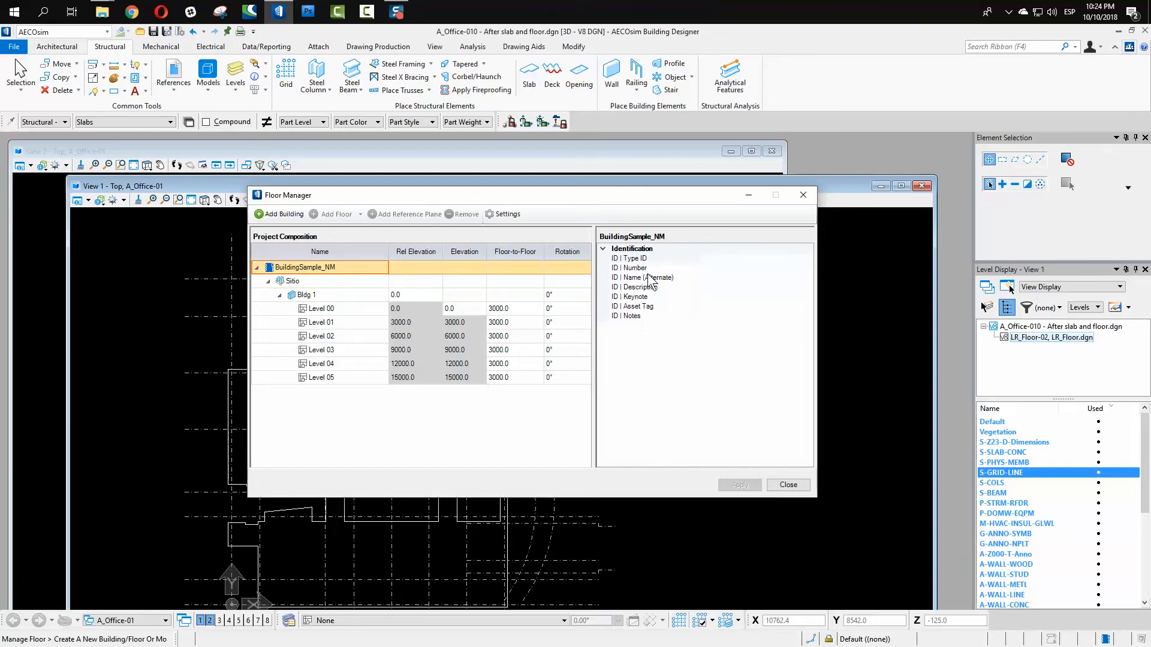
{"action": "left_click", "coordinate": [682, 260]}
{"action": "left_click", "coordinate": [808, 259]}
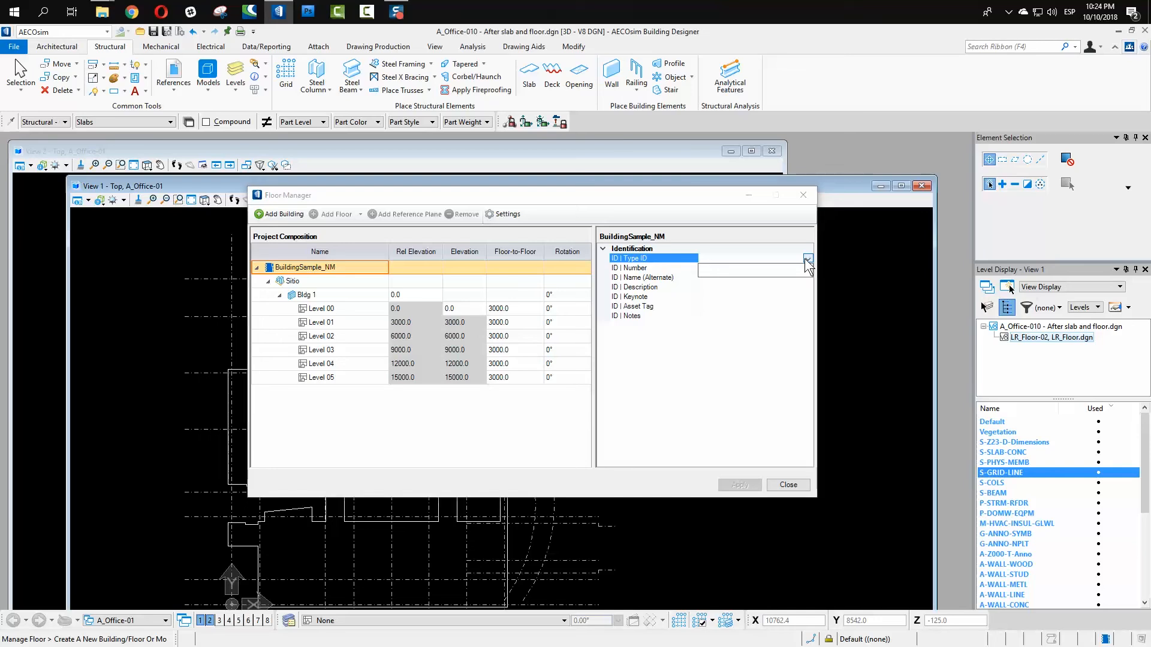
{"action": "left_click", "coordinate": [704, 258]}
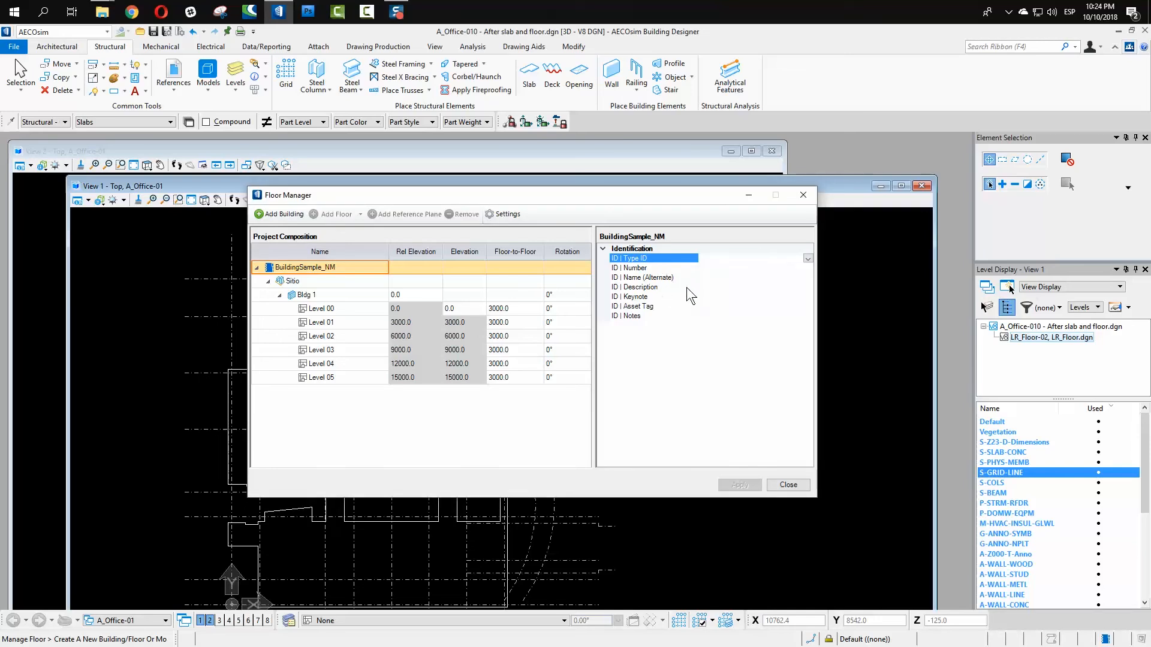
{"action": "left_click", "coordinate": [293, 281]}
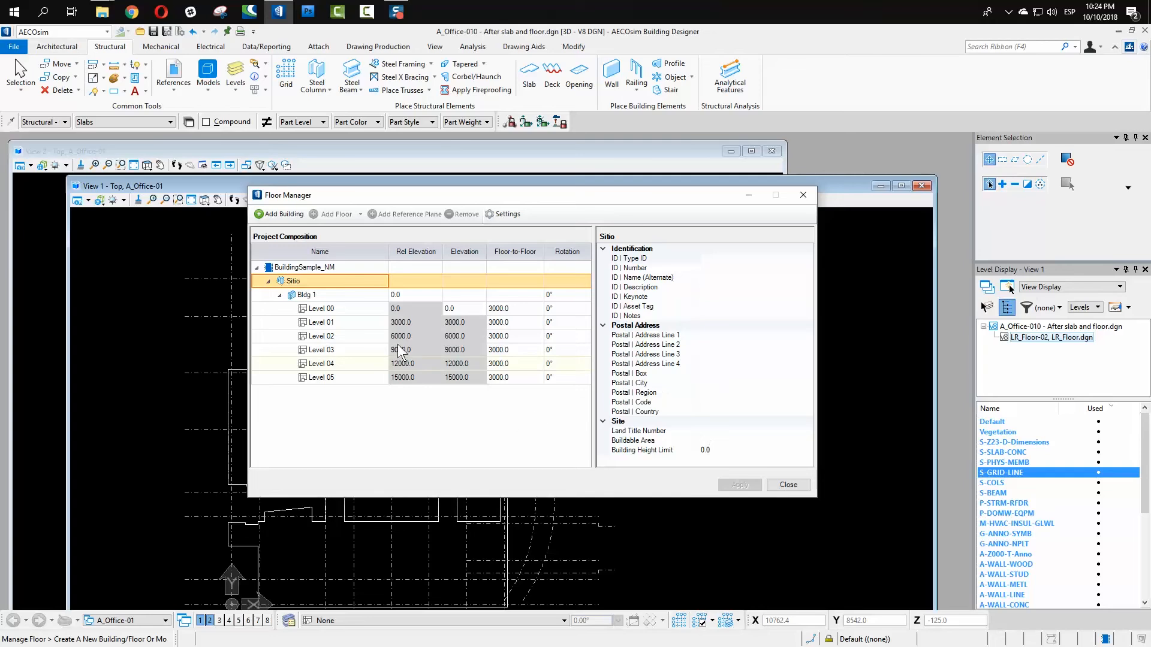
Step: Examine the building properties of Bldg 1 and the classification, discipline and floor parameters of Level 00
{"action": "left_click", "coordinate": [304, 295]}
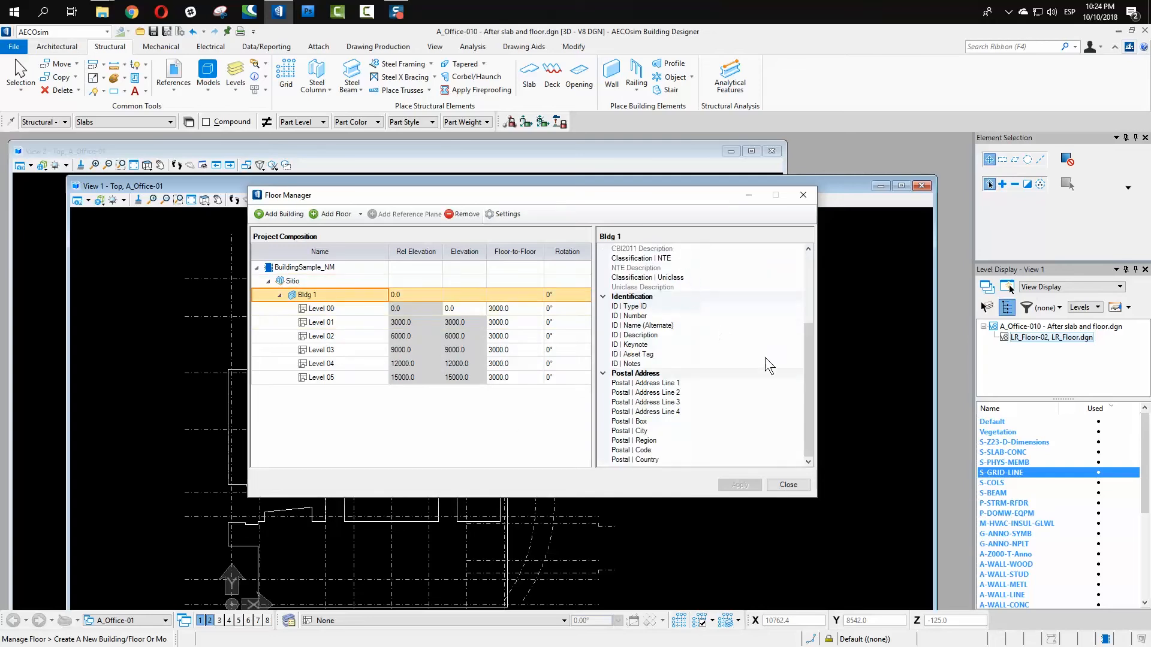
{"action": "left_click_drag", "start_coordinate": [807, 383], "coordinate": [808, 305]}
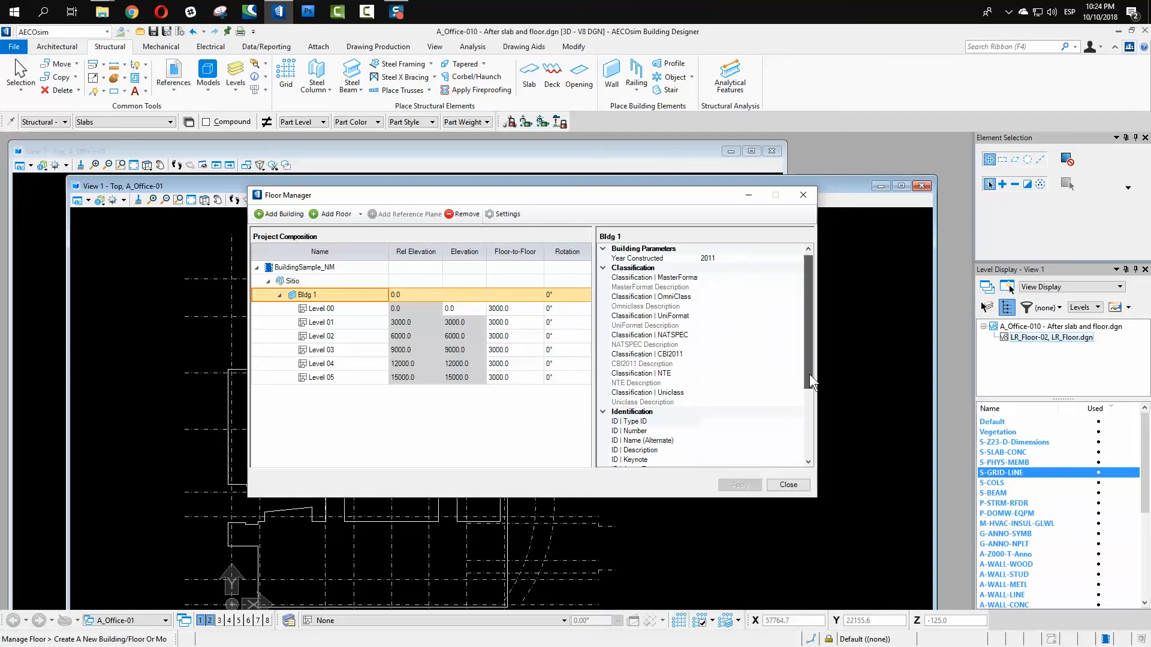
{"action": "left_click_drag", "start_coordinate": [810, 375], "coordinate": [803, 450]}
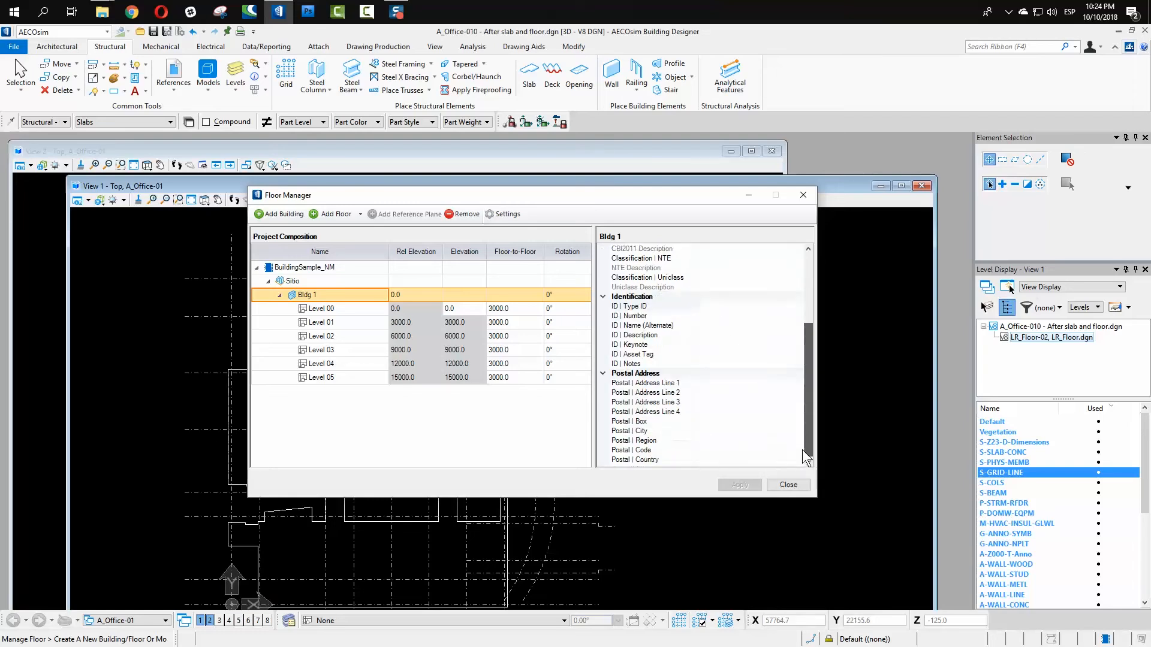
{"action": "left_click", "coordinate": [321, 309]}
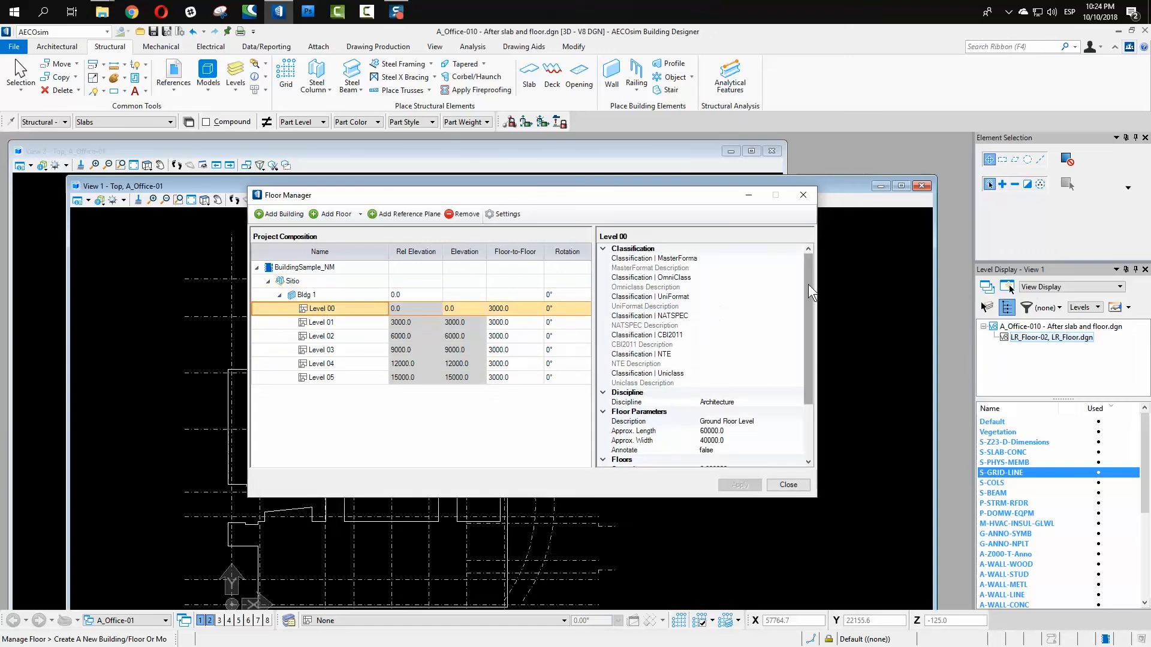
{"action": "left_click_drag", "start_coordinate": [808, 284], "coordinate": [813, 351]}
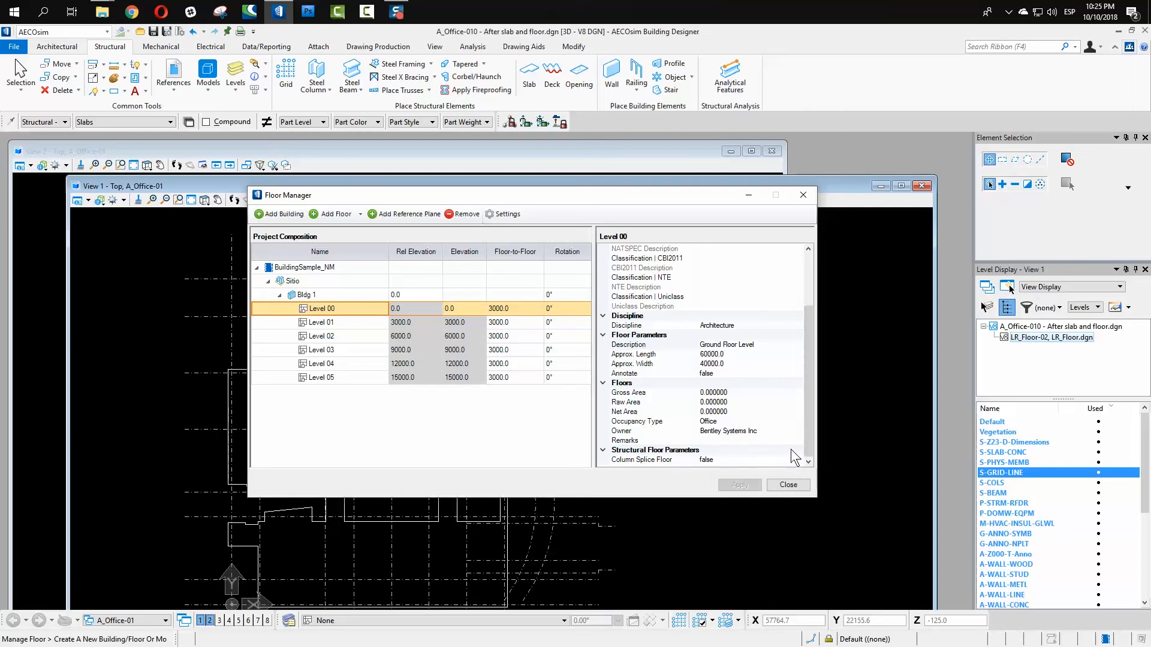
{"action": "left_click_drag", "start_coordinate": [811, 443], "coordinate": [810, 397]}
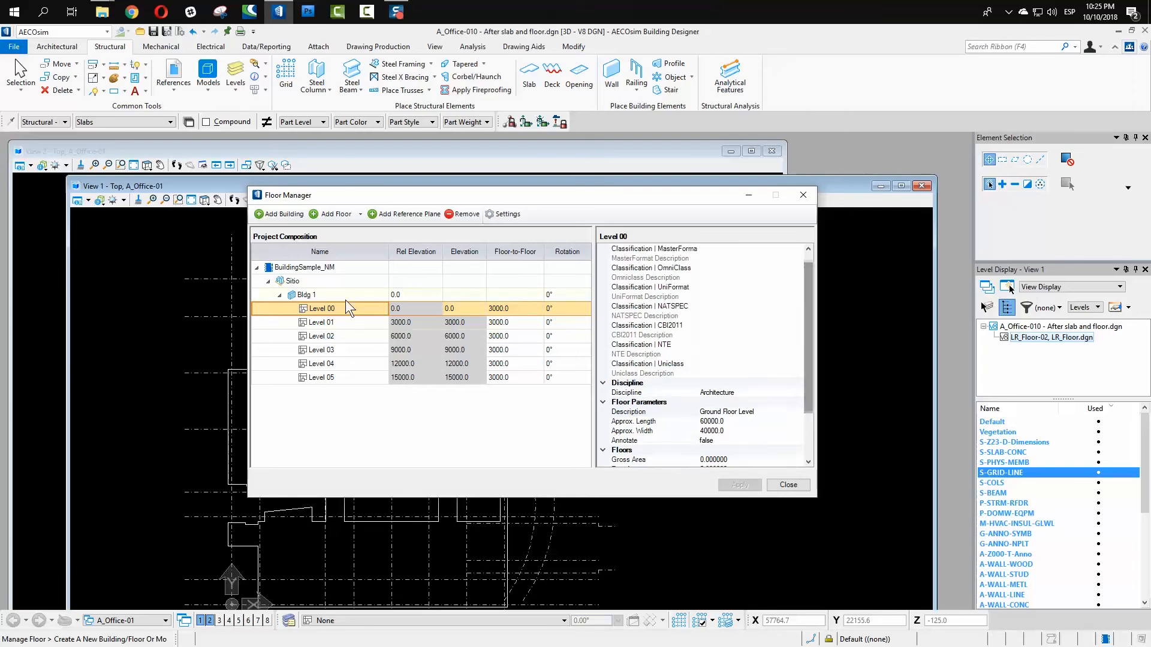
{"action": "left_click", "coordinate": [305, 268]}
{"action": "left_click", "coordinate": [304, 282]}
{"action": "left_click", "coordinate": [311, 293]}
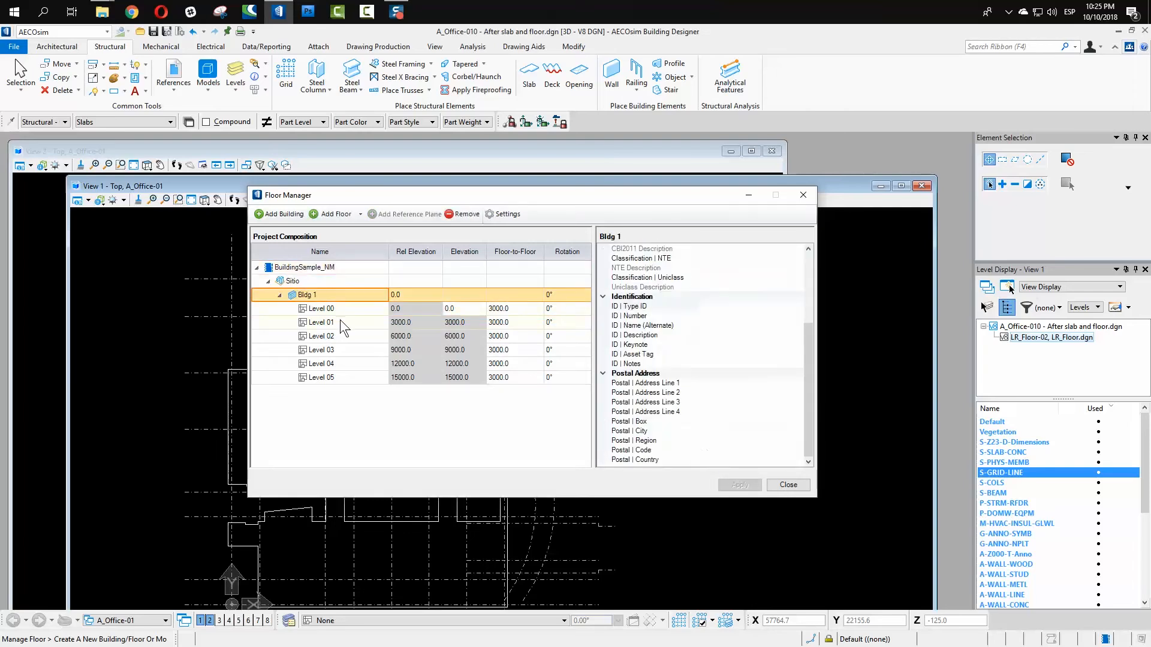
Step: Add a floor above Level 05 in Bldg 1 and name it Level 06
{"action": "left_click", "coordinate": [334, 309]}
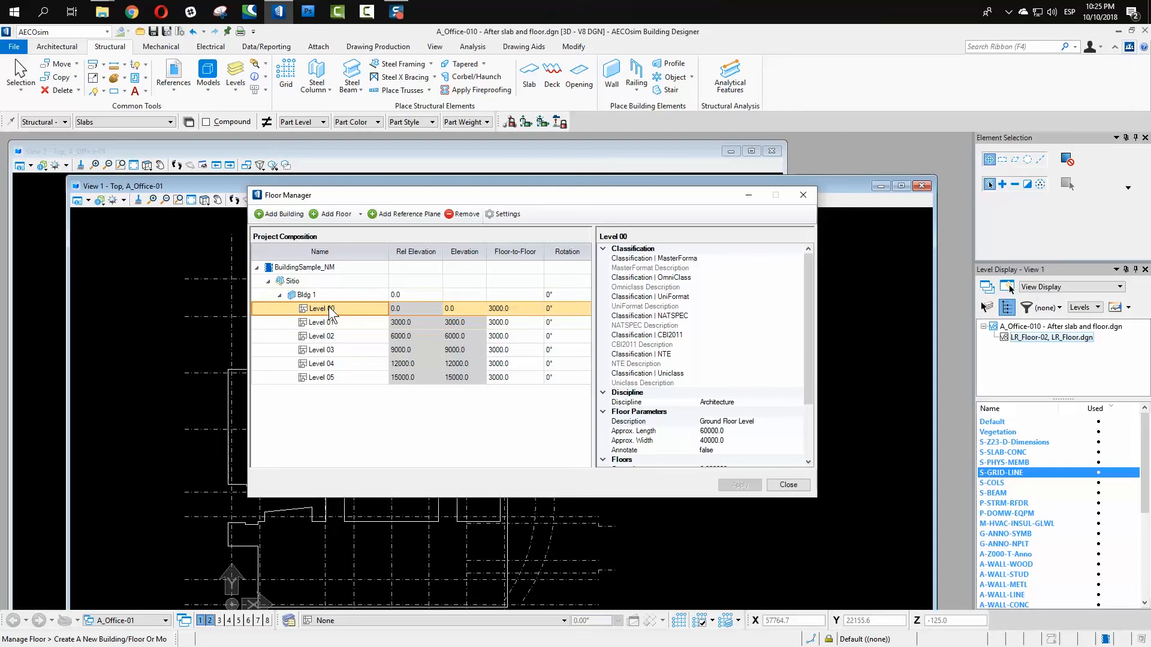
{"action": "left_click", "coordinate": [326, 213]}
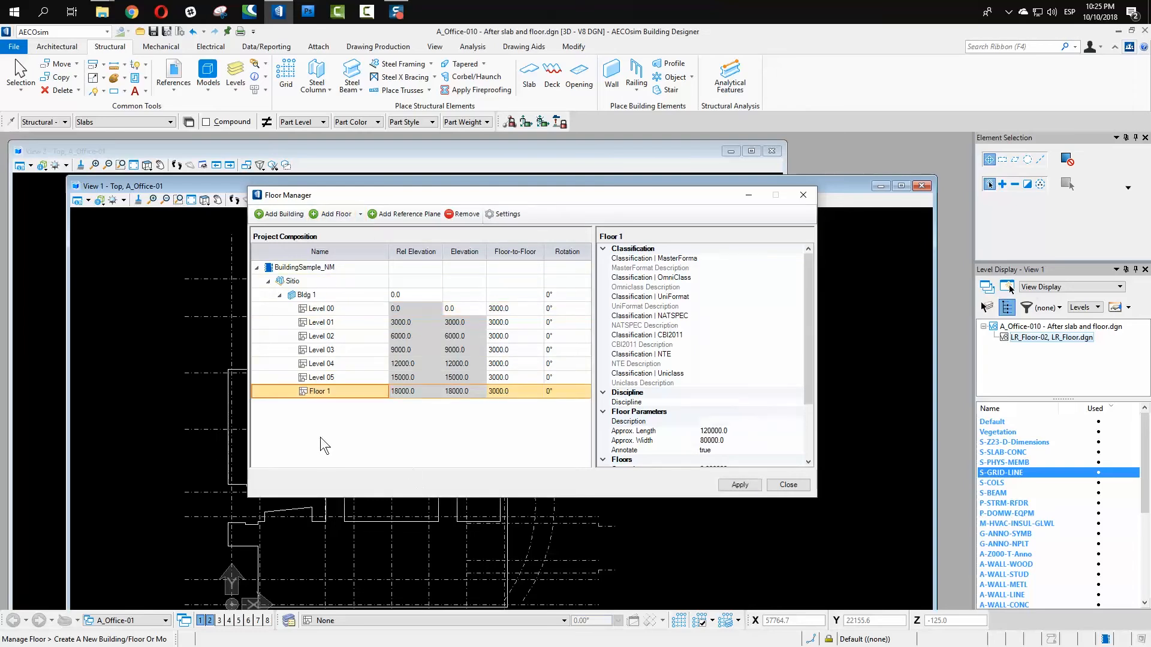
{"action": "left_click", "coordinate": [329, 392]}
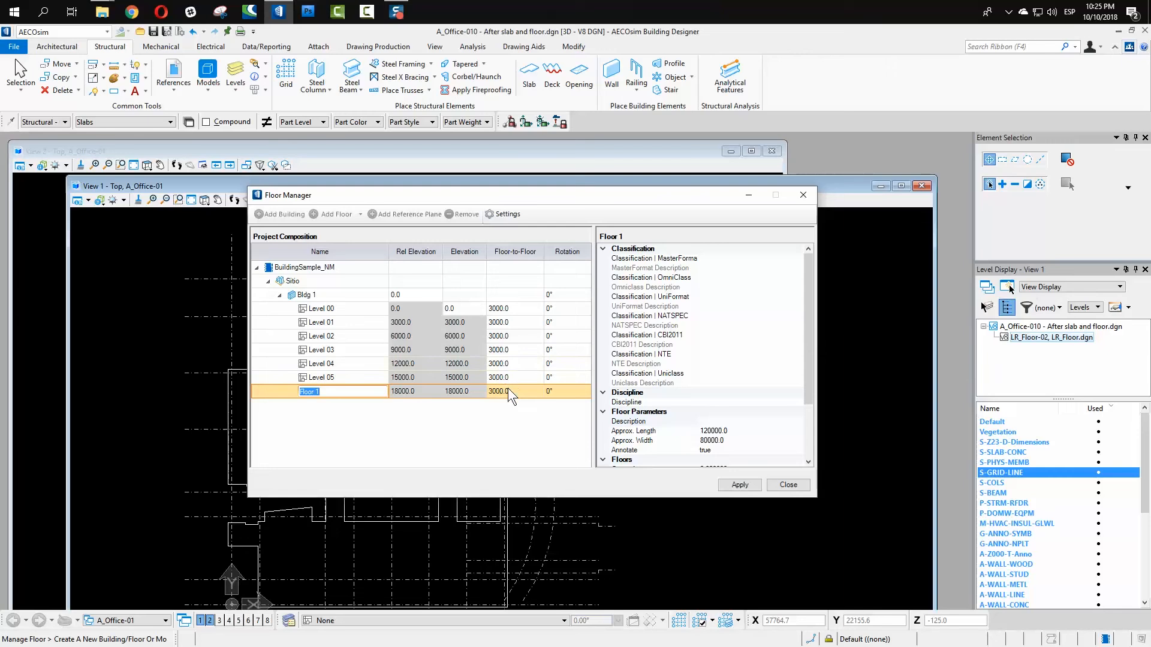
{"action": "left_click", "coordinate": [328, 392]}
{"action": "key", "text": "ctrl+a"}
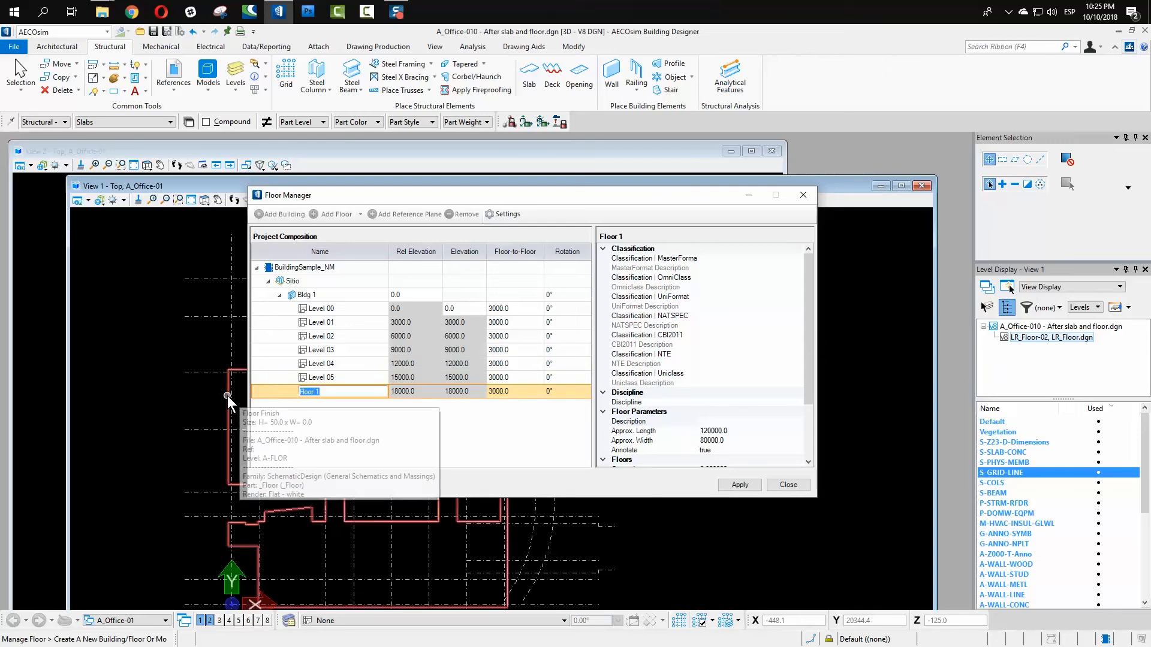
{"action": "type", "text": "Level 0"}
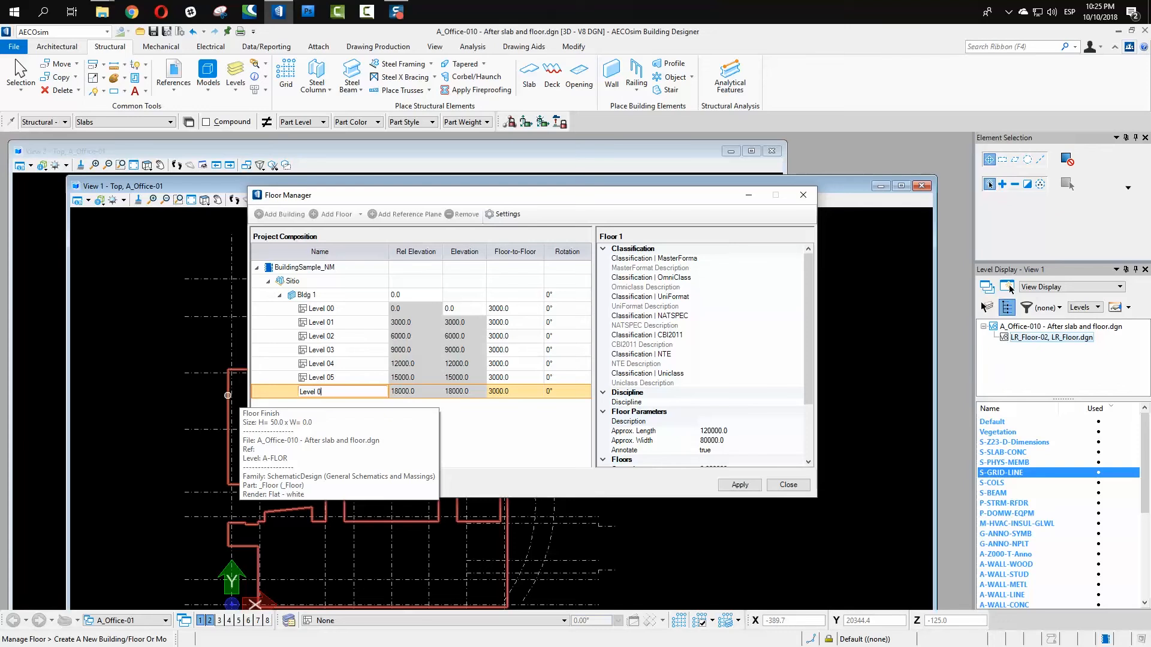
{"action": "type", "text": "6"}
{"action": "key", "text": "Return"}
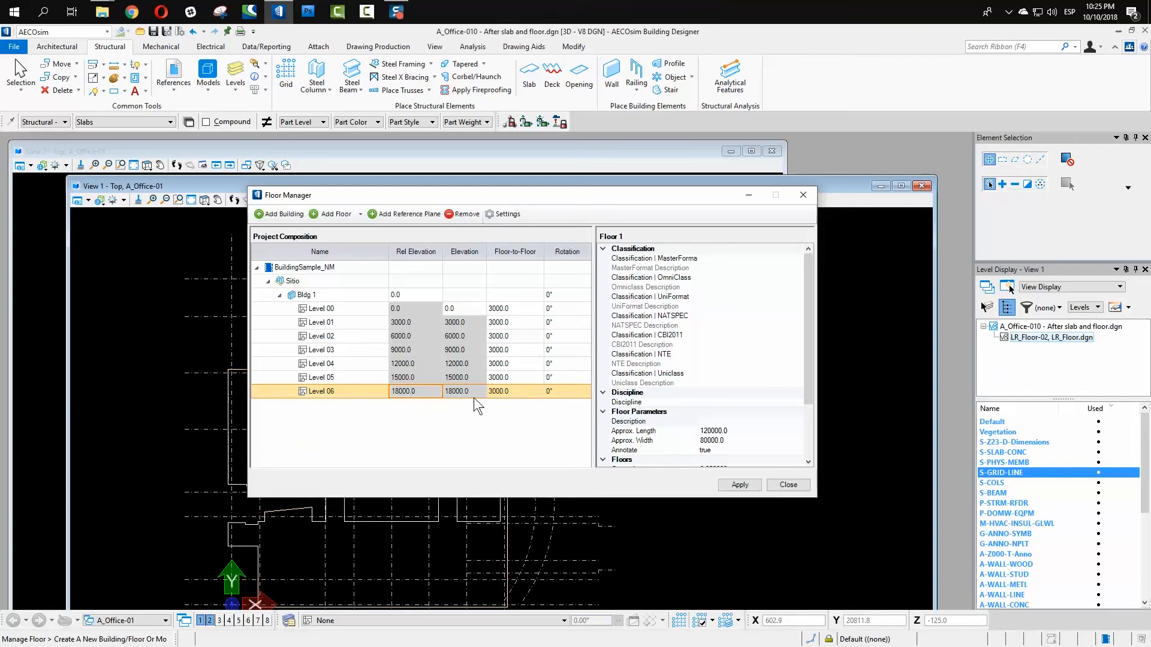
Step: Add a reference plane to Level 06
{"action": "right_click", "coordinate": [328, 393]}
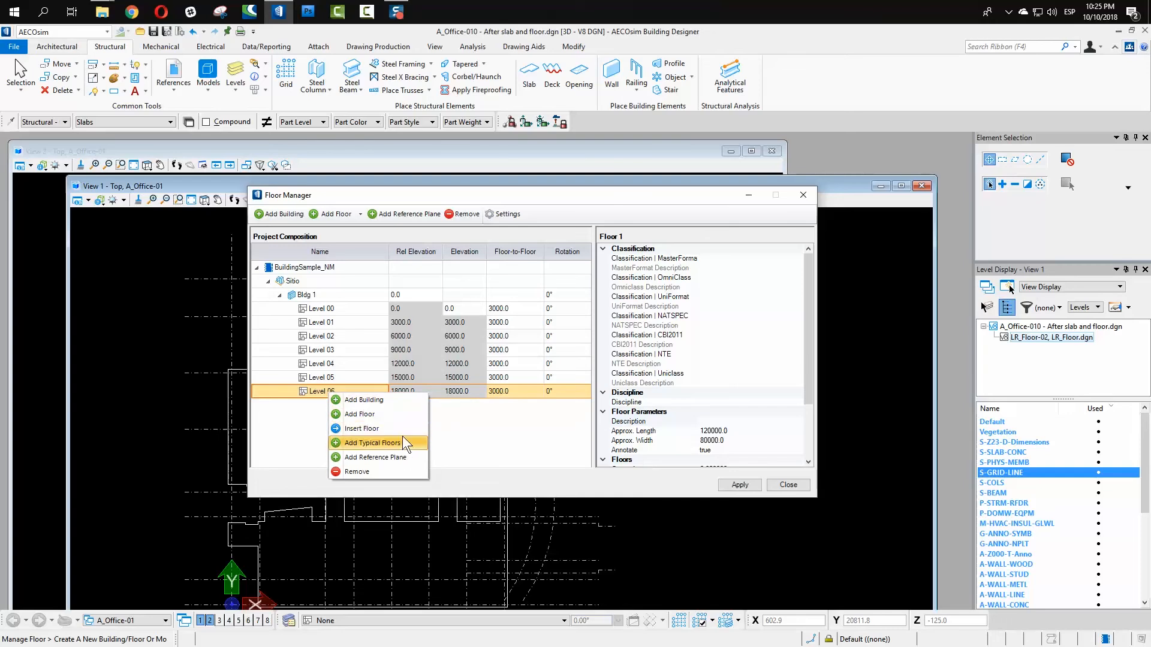
{"action": "left_click", "coordinate": [328, 401]}
{"action": "right_click", "coordinate": [329, 401]}
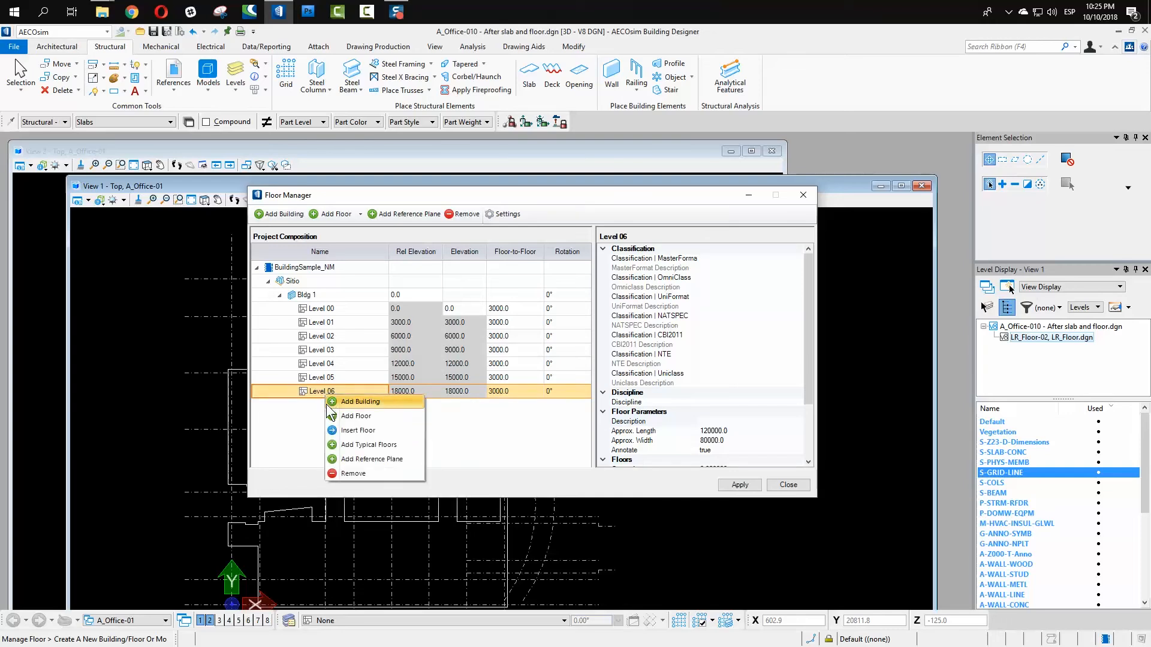
{"action": "left_click", "coordinate": [386, 461]}
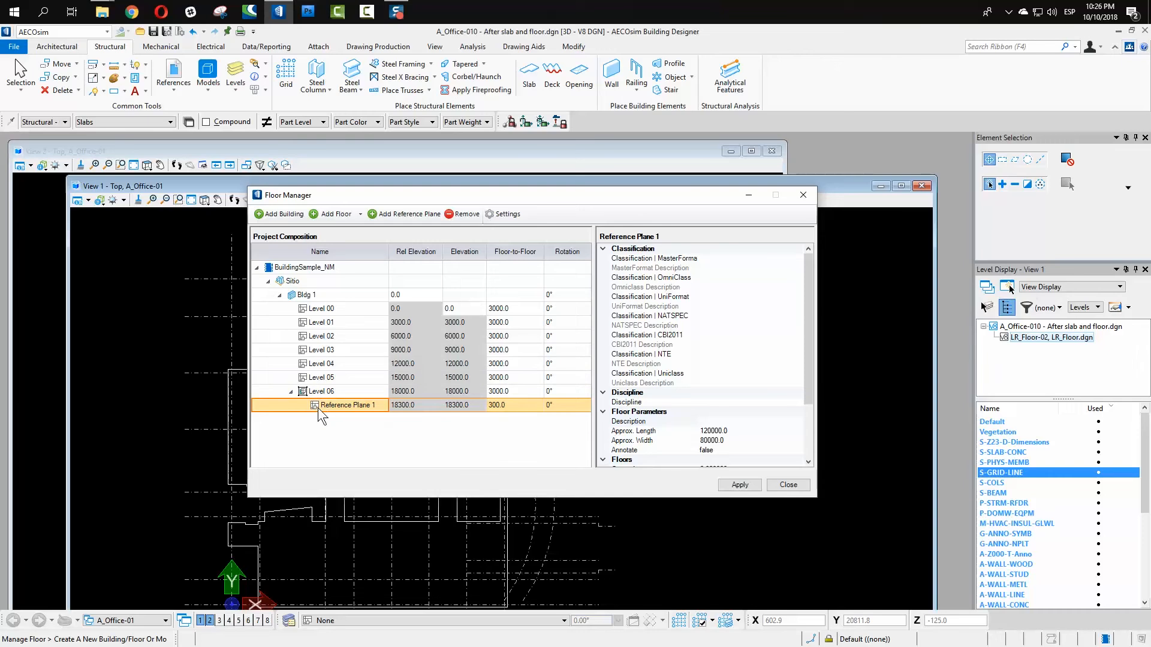
{"action": "left_click", "coordinate": [358, 405]}
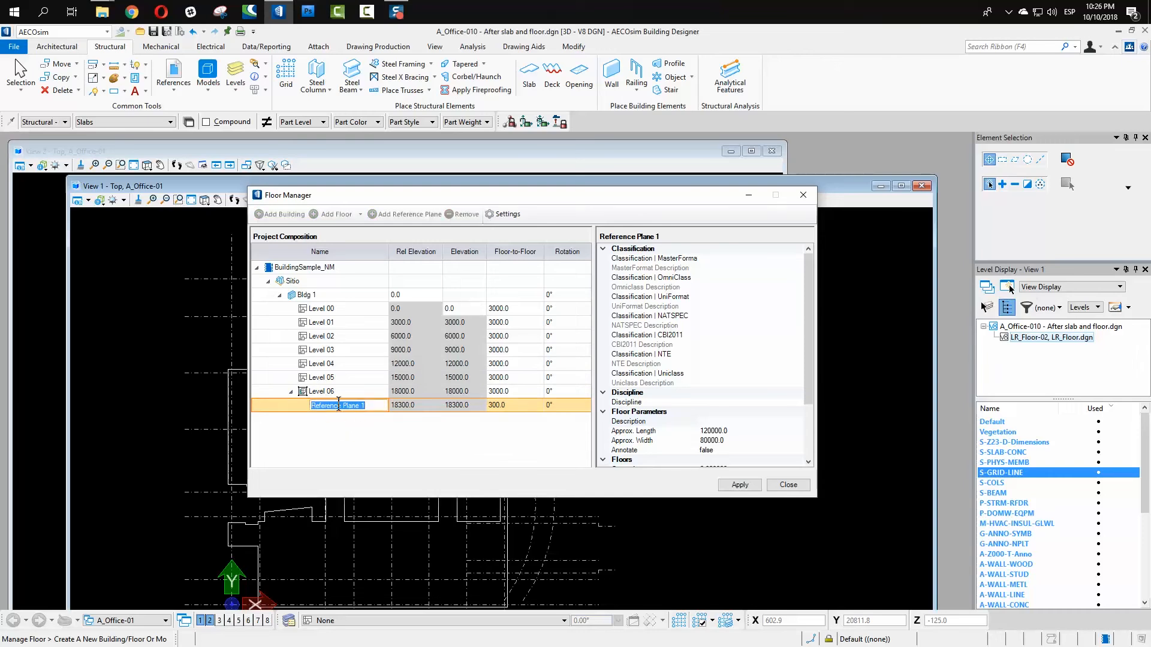
{"action": "left_click", "coordinate": [327, 391]}
{"action": "left_click", "coordinate": [333, 405]}
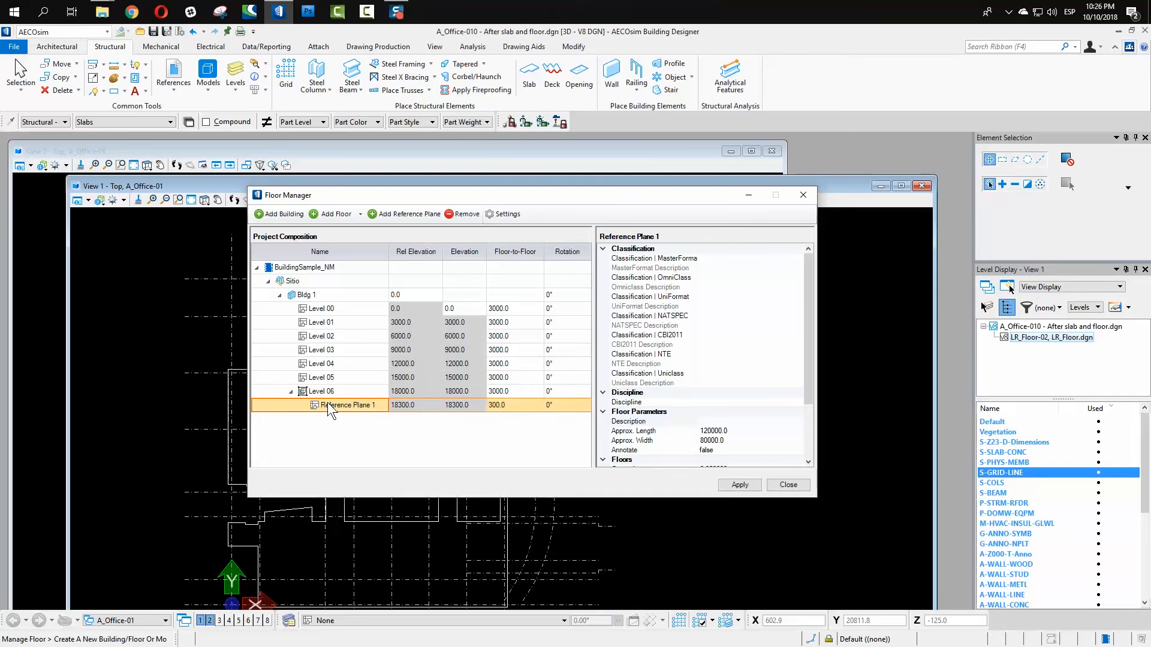
Step: Set the floor-to-floor offset of the Level 06 reference plane to -300
{"action": "left_click", "coordinate": [509, 407]}
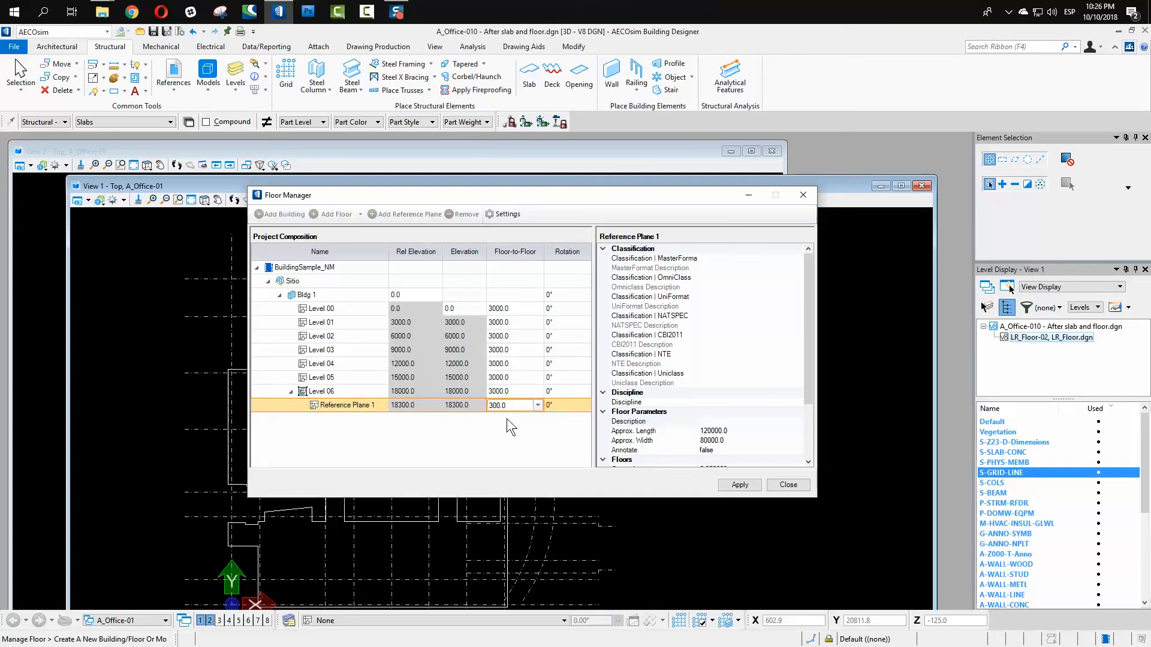
{"action": "key", "text": "Return"}
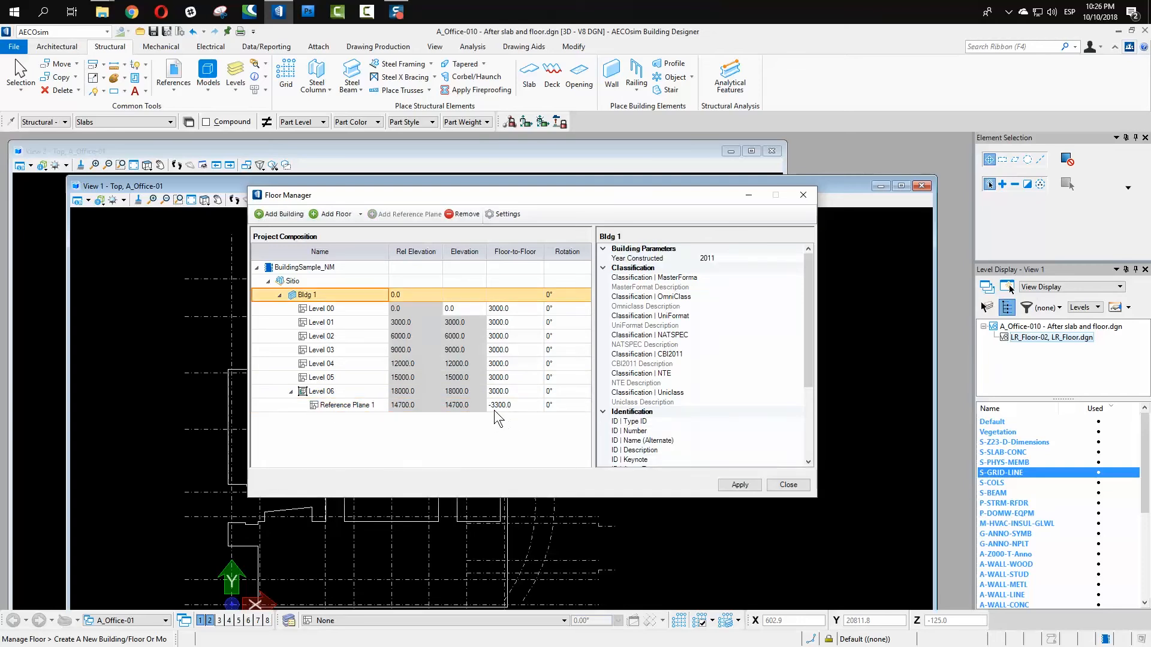
{"action": "left_click", "coordinate": [498, 407]}
{"action": "left_click", "coordinate": [498, 406]}
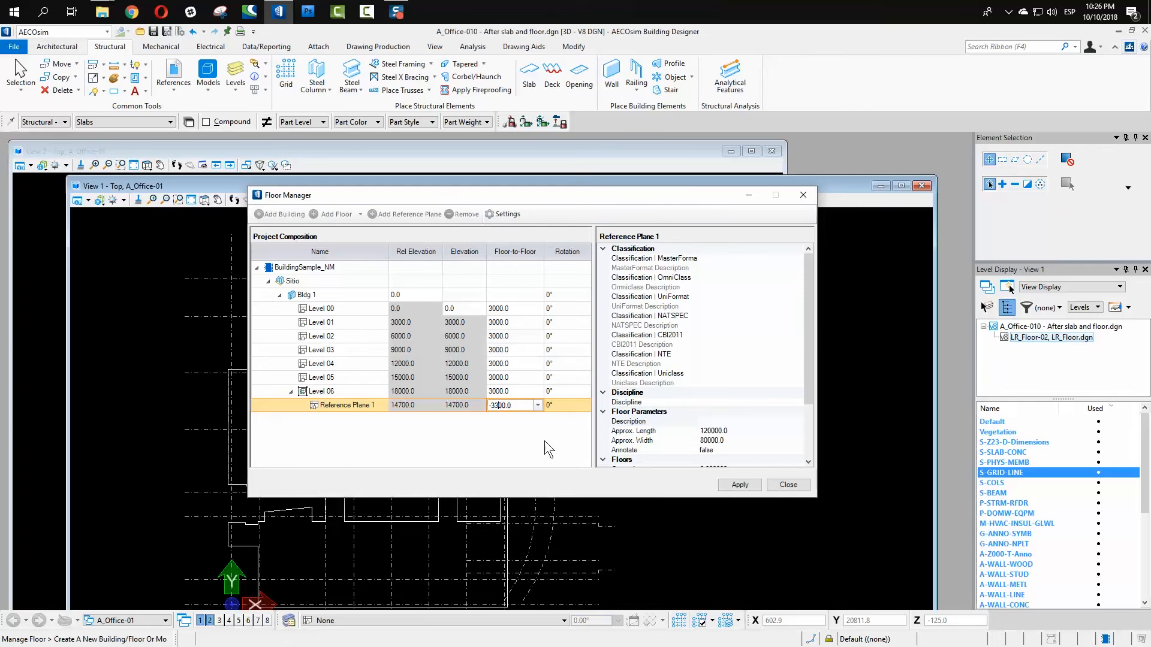
{"action": "key", "text": "BackSpace"}
{"action": "key", "text": "Return"}
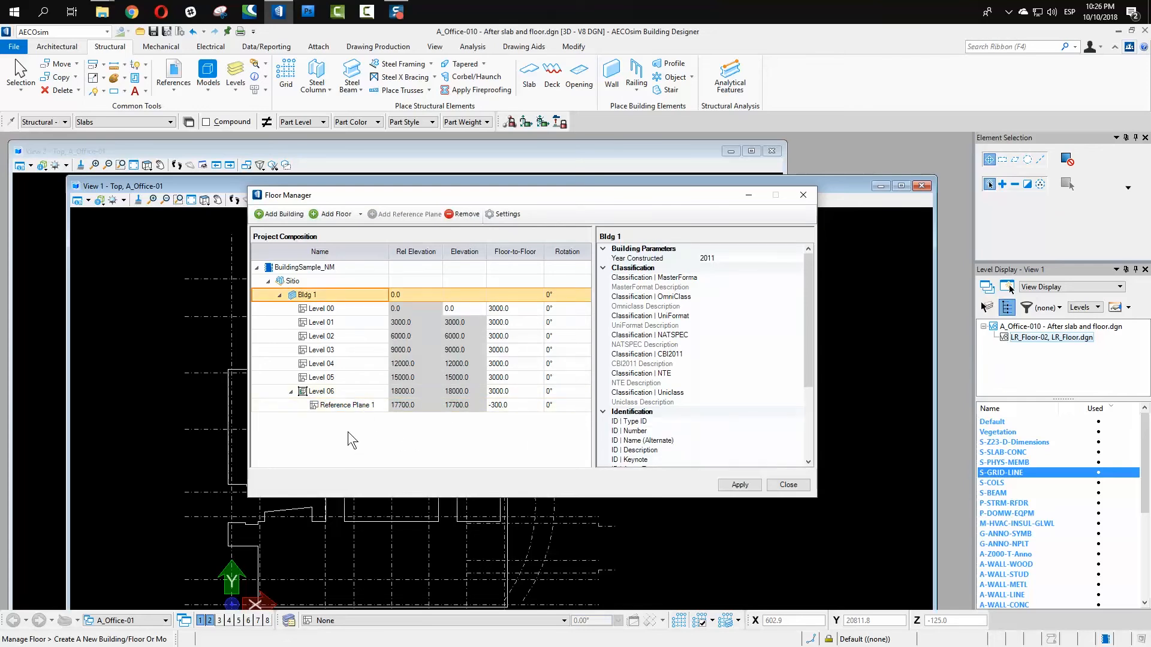
Step: Add a second reference plane to Level 06 and name it Ceiling
{"action": "left_click", "coordinate": [328, 391]}
{"action": "right_click", "coordinate": [329, 391]}
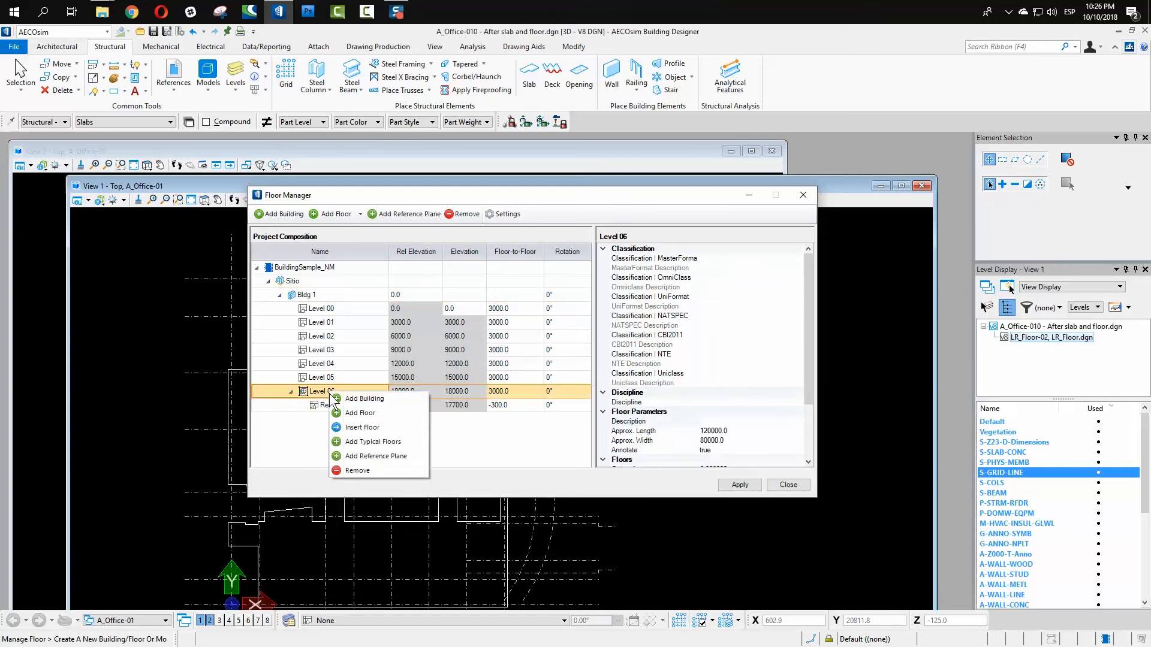
{"action": "left_click", "coordinate": [383, 456]}
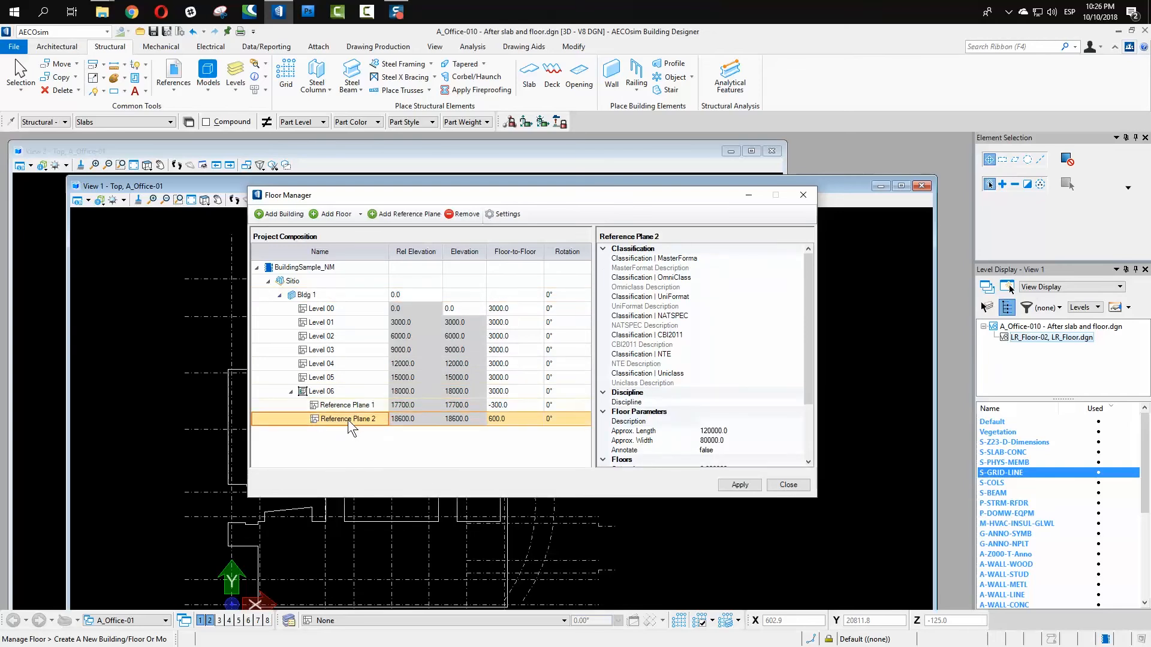
{"action": "left_click", "coordinate": [350, 419]}
{"action": "type", "text": "Ce"}
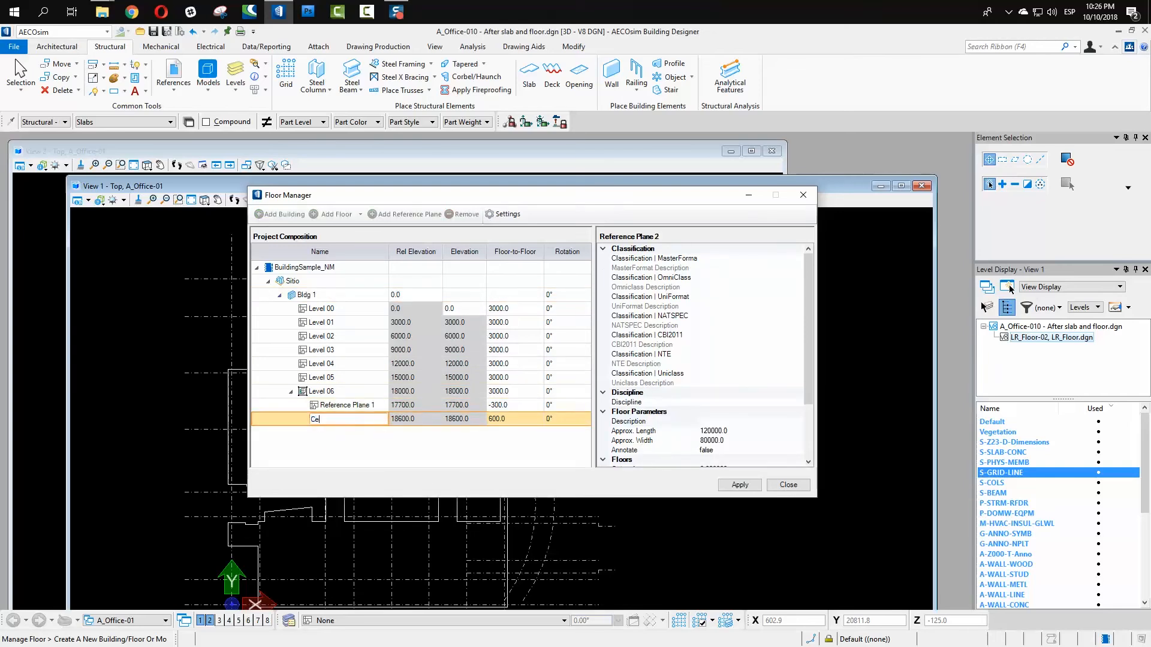
{"action": "type", "text": "iling"}
{"action": "key", "text": "Return"}
Step: Set the floor-to-floor offset of the Ceiling reference plane to 2700
{"action": "left_click", "coordinate": [506, 419]}
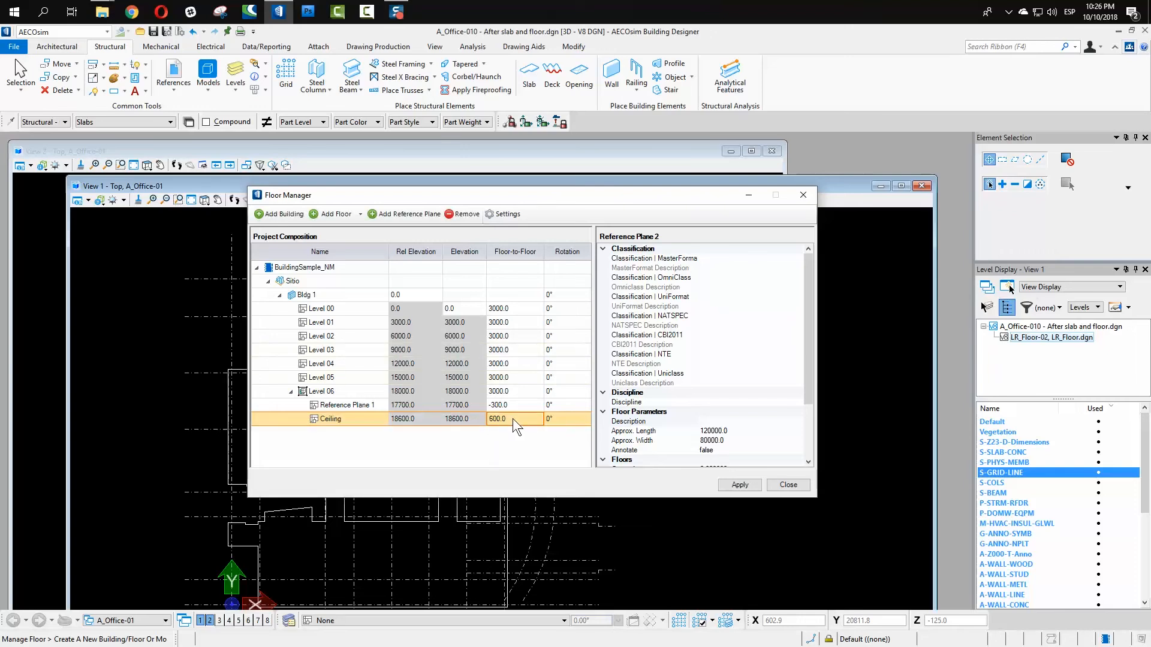
{"action": "type", "text": "2700"}
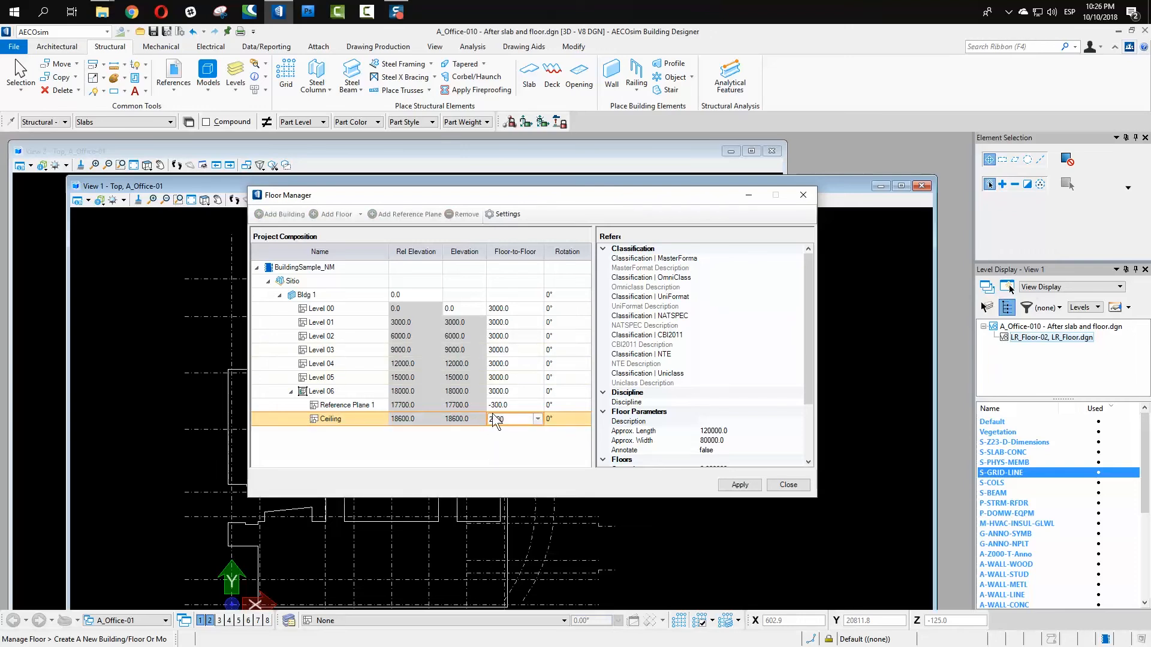
{"action": "key", "text": "Return"}
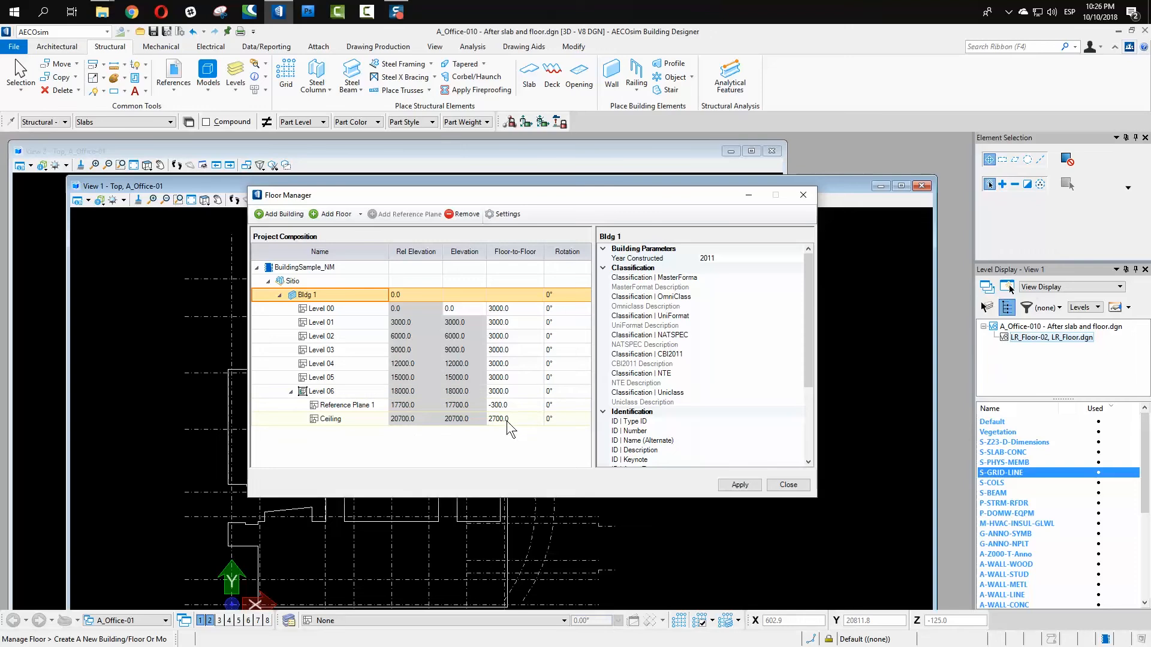
Step: Rename the first reference plane under Level 06 as Slab bottom
{"action": "double_click", "coordinate": [344, 405]}
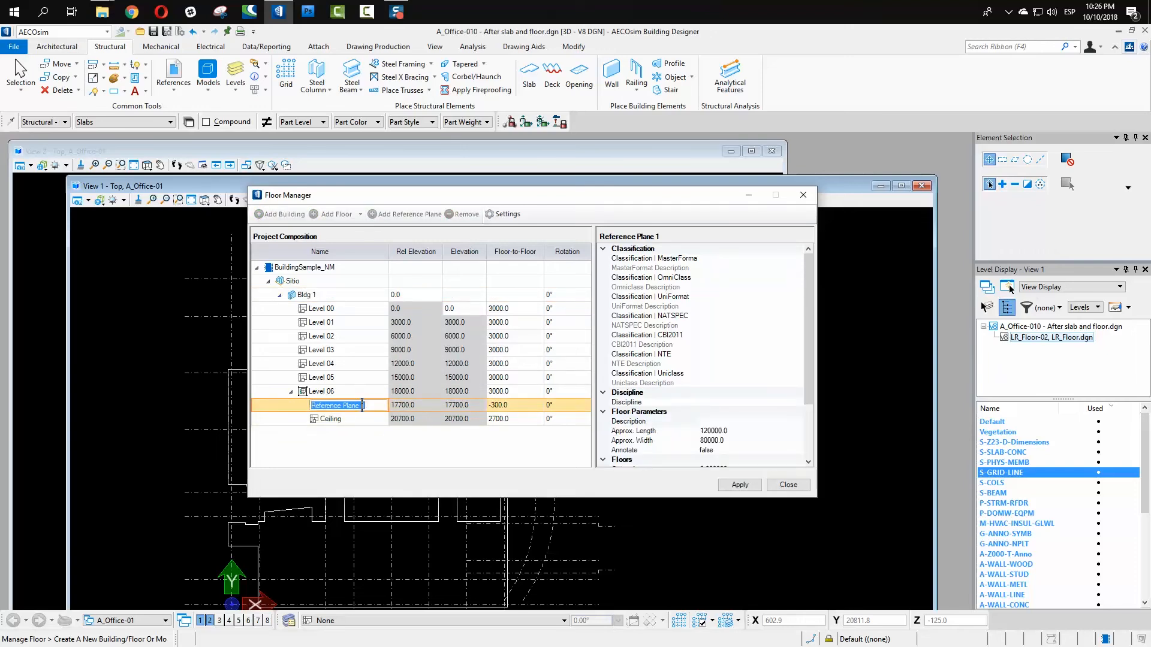
{"action": "type", "text": "Bo"}
{"action": "key", "text": "BackSpace"}
{"action": "key", "text": "BackSpace"}
{"action": "type", "text": "Slab"}
{"action": "key", "text": "Return"}
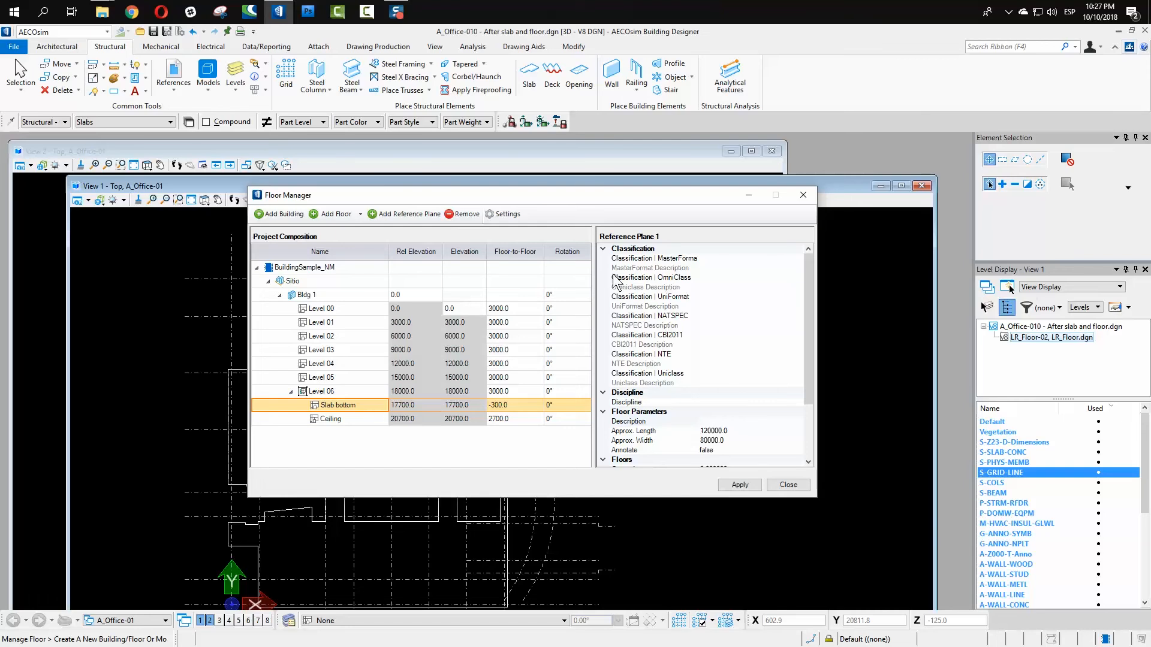
Step: Close the Floor Manager and save the building and floor changes
{"action": "left_click", "coordinate": [802, 198]}
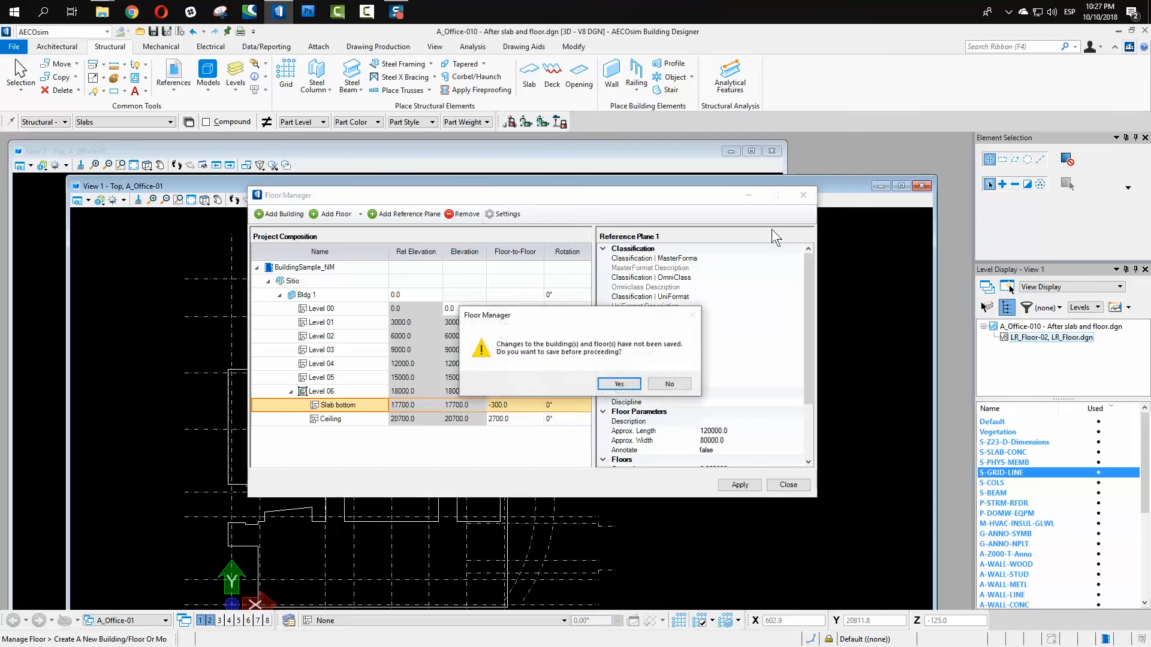
{"action": "left_click", "coordinate": [619, 384]}
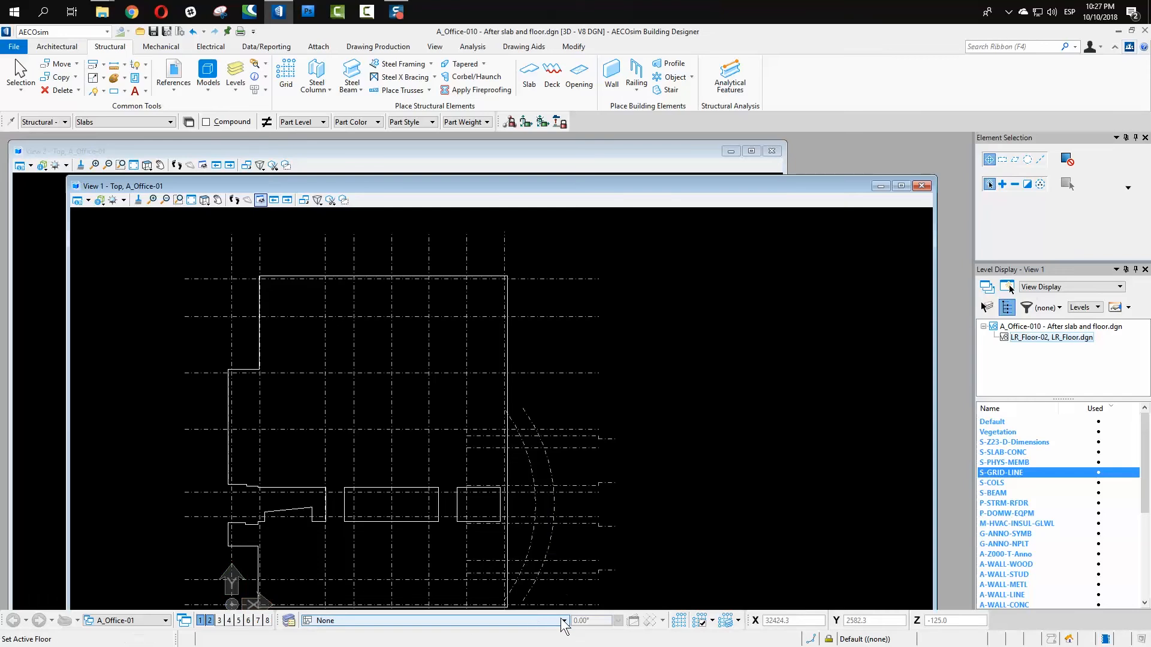
Step: Rotate View 2 to isometric and draw a single SmartLine segment in the empty space beside the slab outline
{"action": "left_click", "coordinate": [340, 150]}
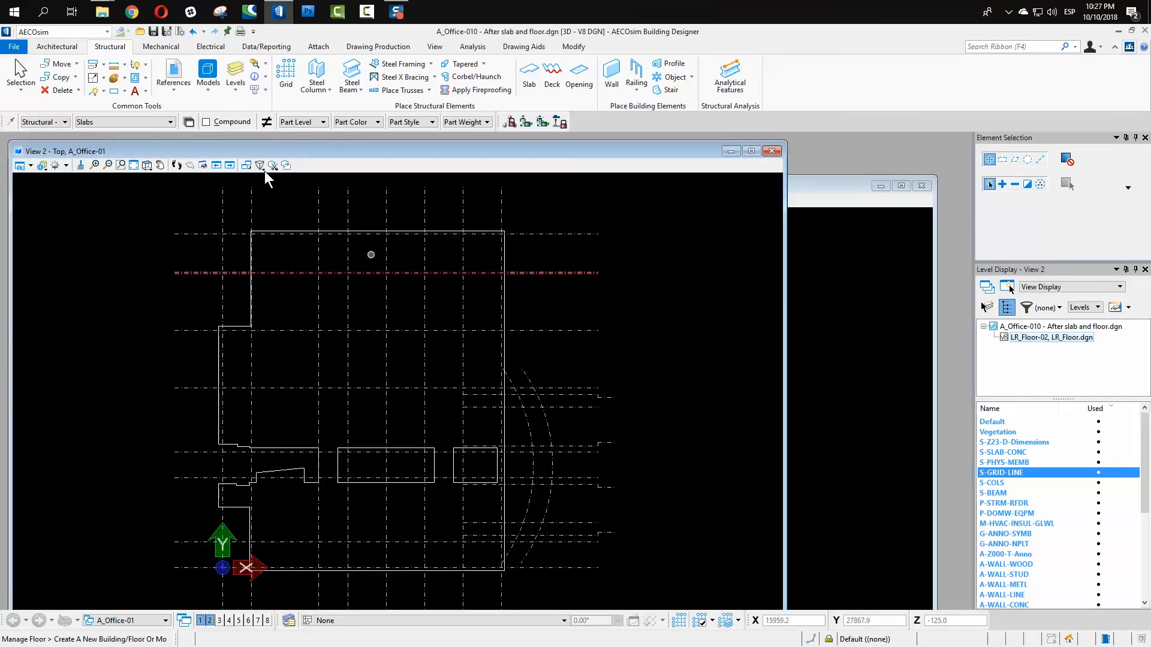
{"action": "left_click_drag", "start_coordinate": [141, 164], "coordinate": [179, 235]}
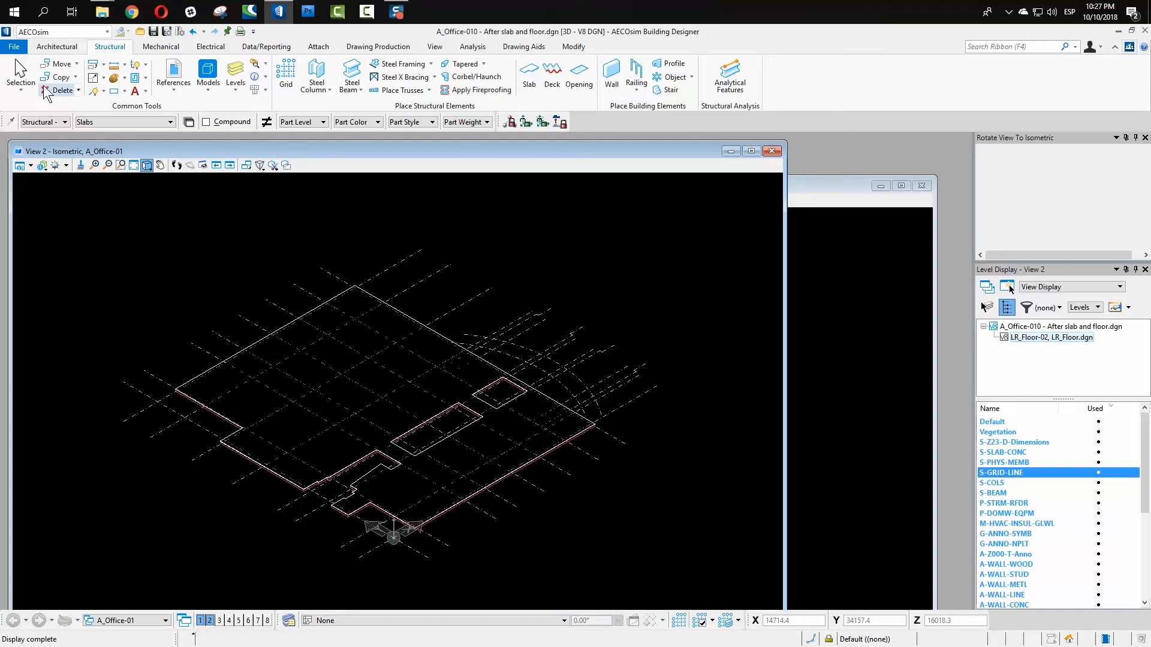
{"action": "left_click", "coordinate": [93, 91]}
{"action": "left_click", "coordinate": [232, 311]}
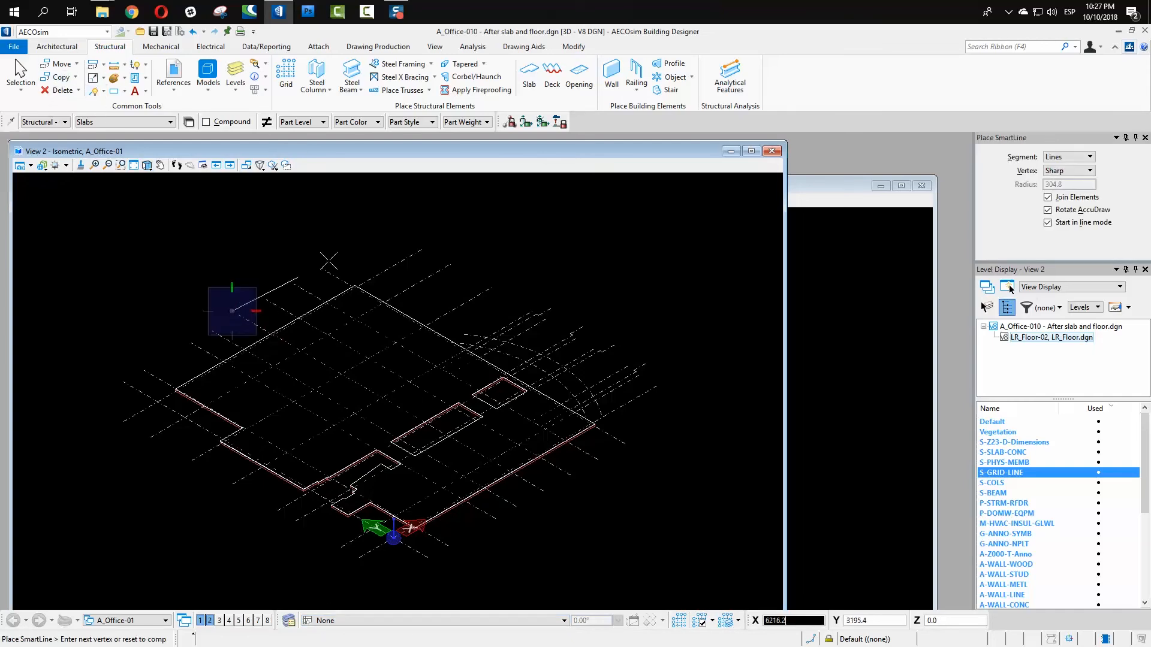
{"action": "left_click", "coordinate": [384, 249]}
{"action": "right_click", "coordinate": [382, 240]}
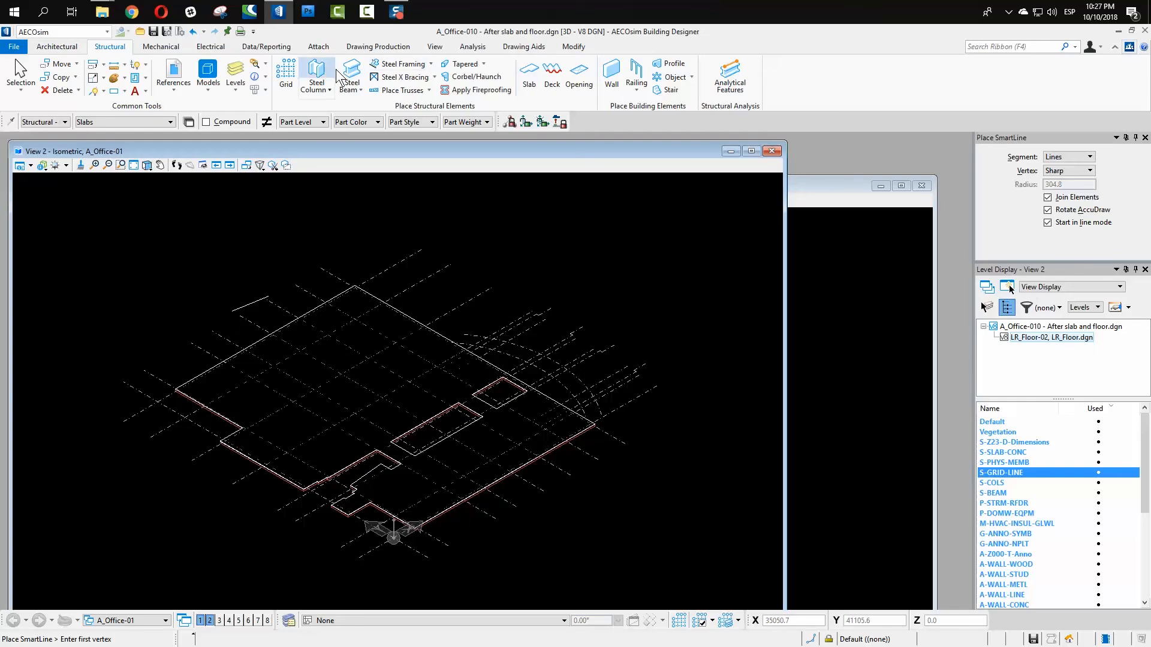
Step: Look for a solid placement tool by checking the workflow list and searching the ribbon for "solid" and "pris"
{"action": "left_click", "coordinate": [75, 33]}
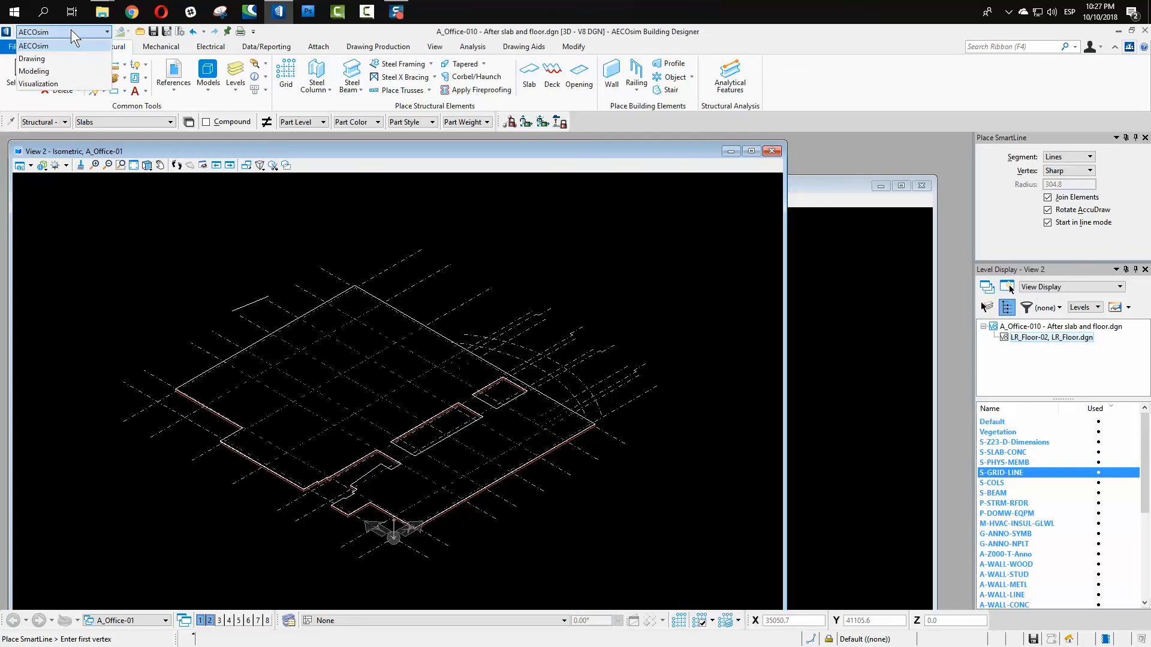
{"action": "left_click", "coordinate": [72, 31]}
{"action": "left_click", "coordinate": [985, 47]}
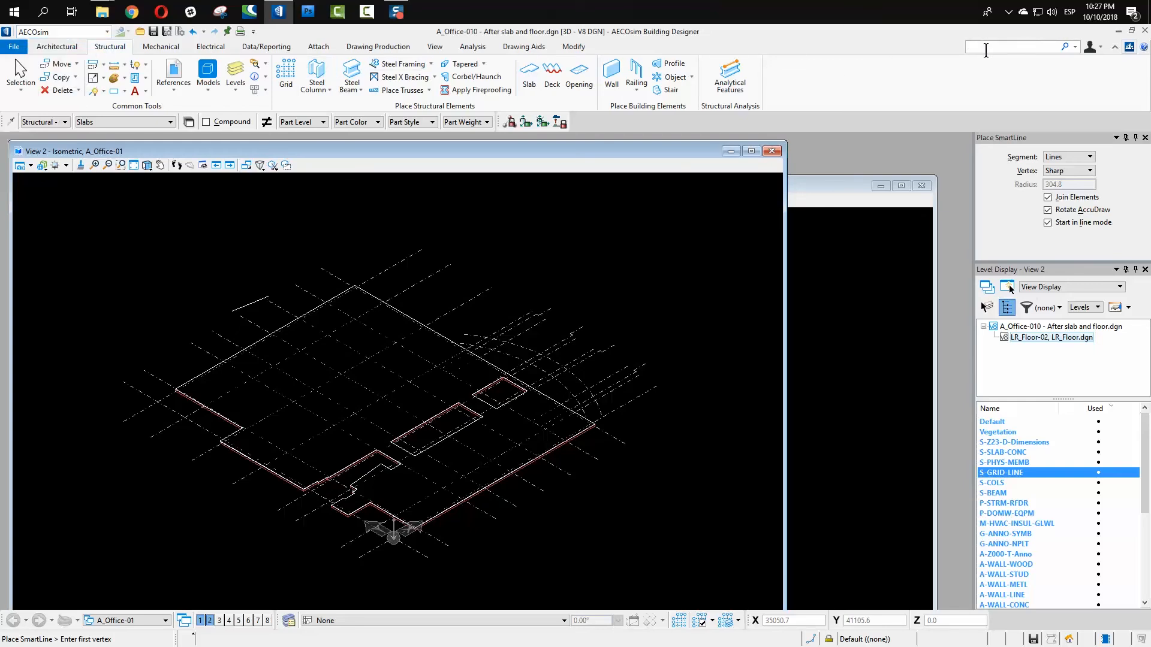
{"action": "type", "text": "solid"}
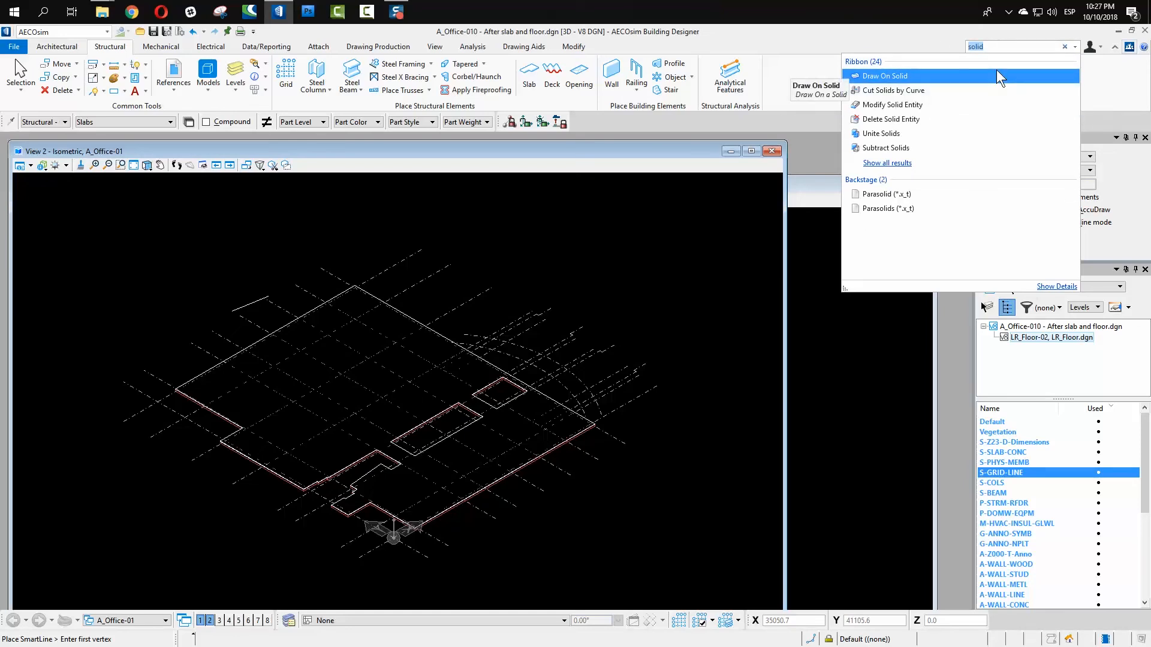
{"action": "type", "text": "pris"}
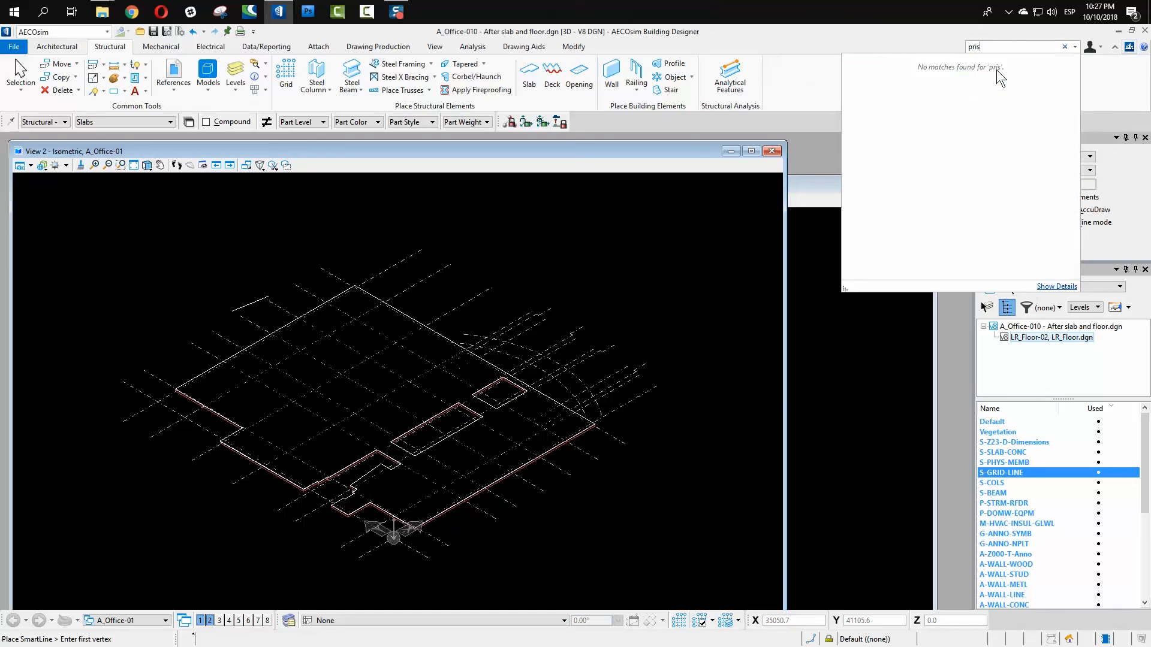
{"action": "key", "text": "BackSpace"}
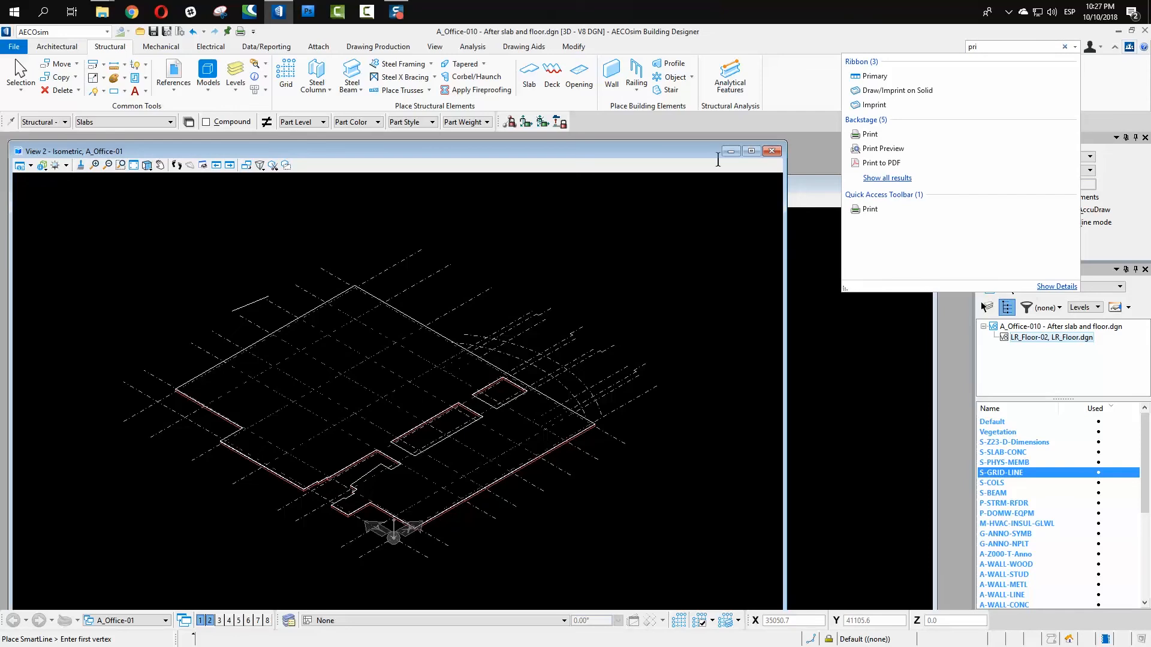
Step: Switch to the Modeling workflow and place a slab solid about 11768 long and 4554 wide from the building outline's far corner
{"action": "left_click", "coordinate": [53, 32]}
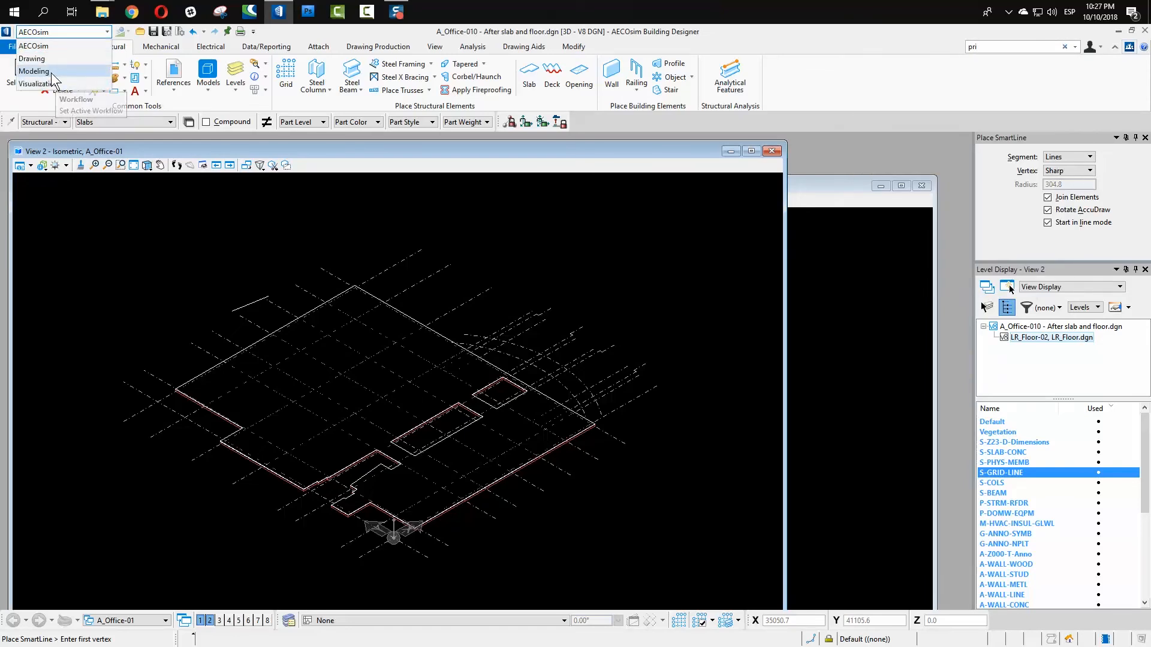
{"action": "left_click", "coordinate": [54, 73]}
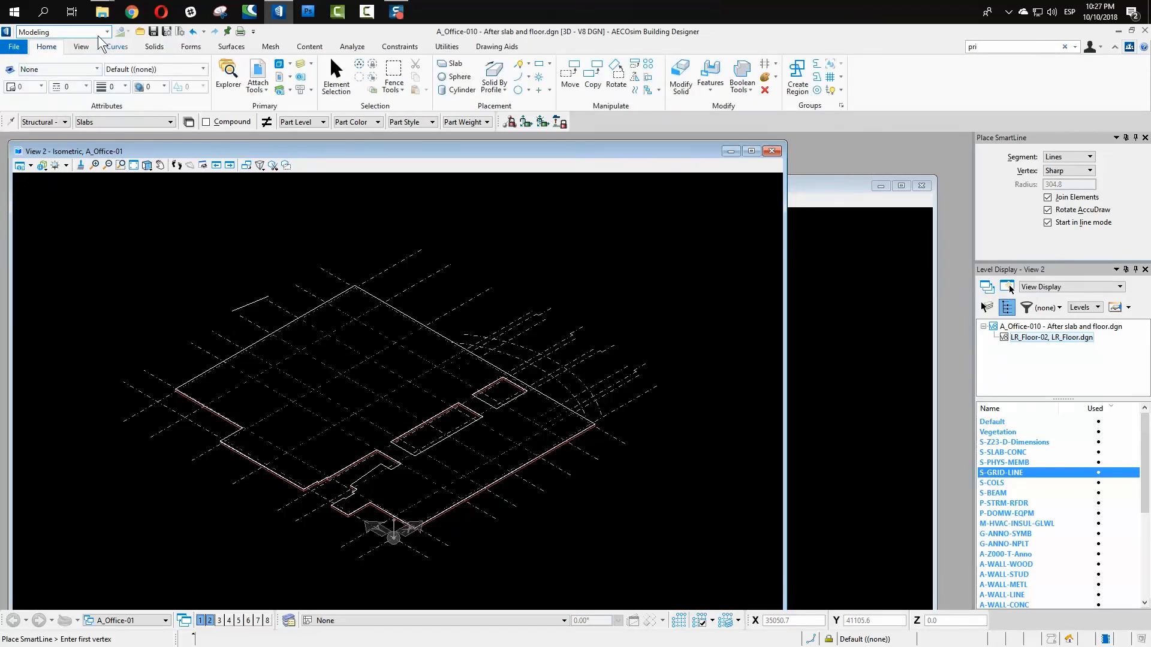
{"action": "left_click", "coordinate": [451, 64]}
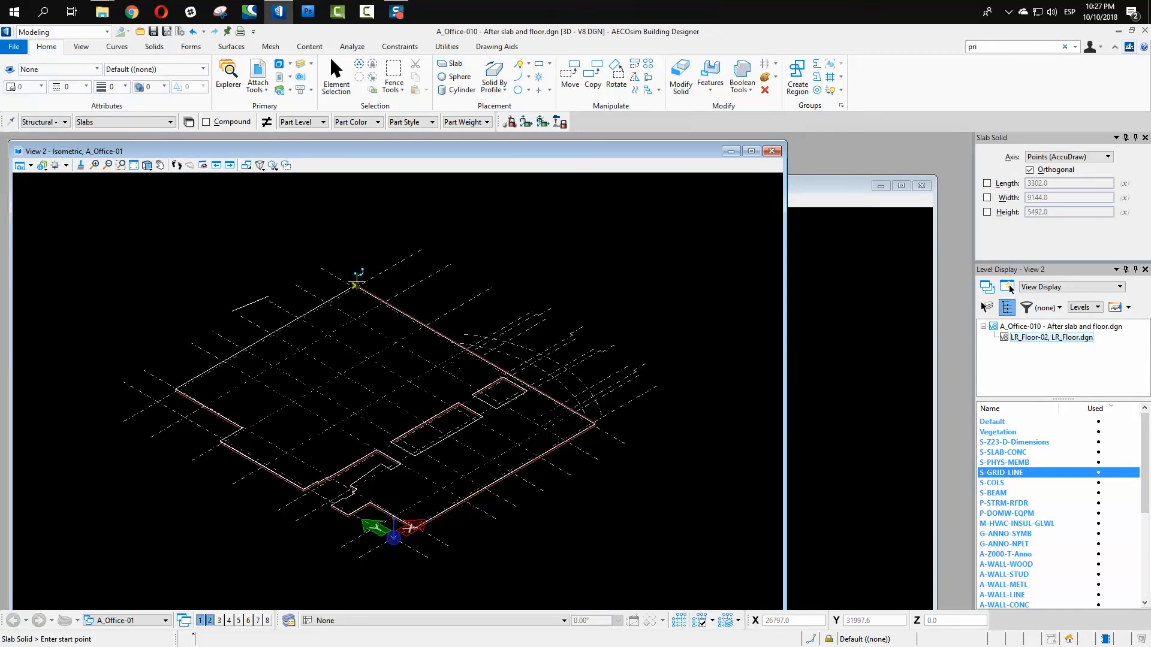
{"action": "left_click", "coordinate": [355, 286]}
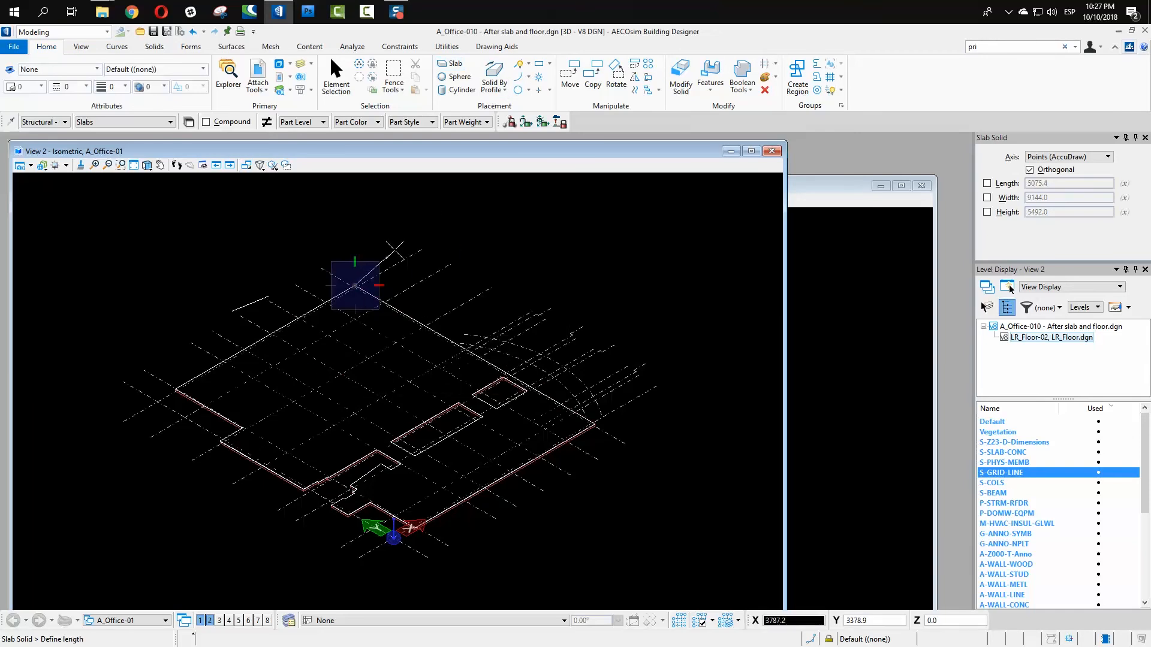
{"action": "key", "text": "t"}
{"action": "left_click", "coordinate": [440, 235]}
{"action": "left_click", "coordinate": [329, 260]}
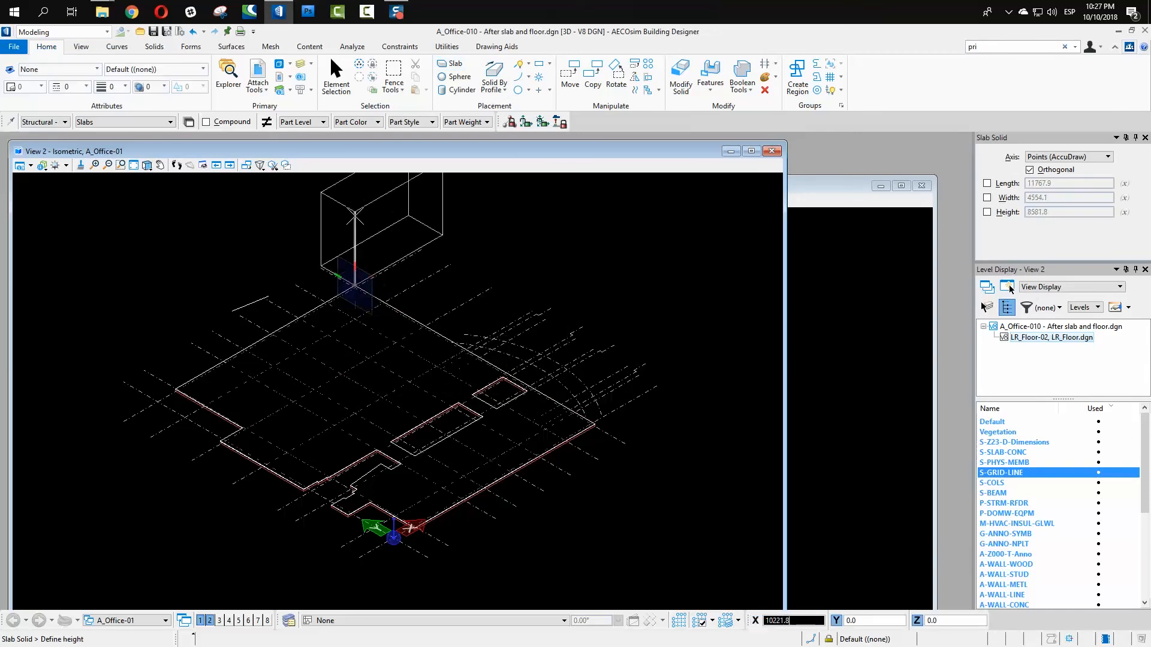
{"action": "left_click", "coordinate": [327, 246]}
{"action": "scroll", "coordinate": [341, 252], "scroll_direction": "up", "scroll_amount": 2}
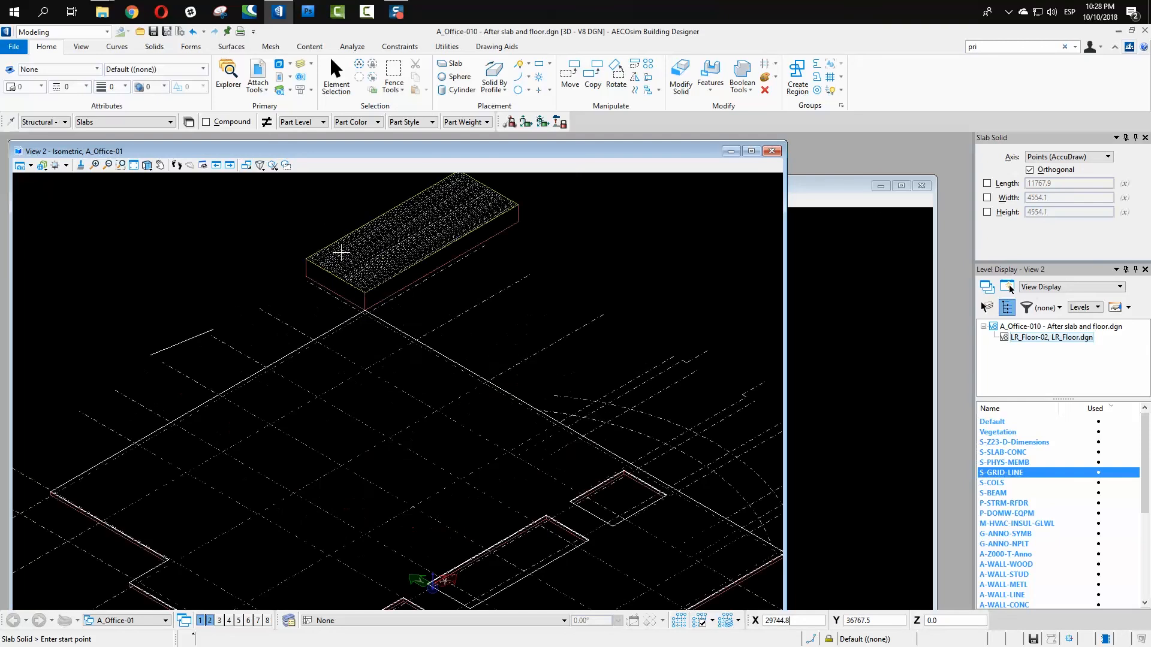
{"action": "scroll", "coordinate": [342, 245], "scroll_direction": "down", "scroll_amount": 2}
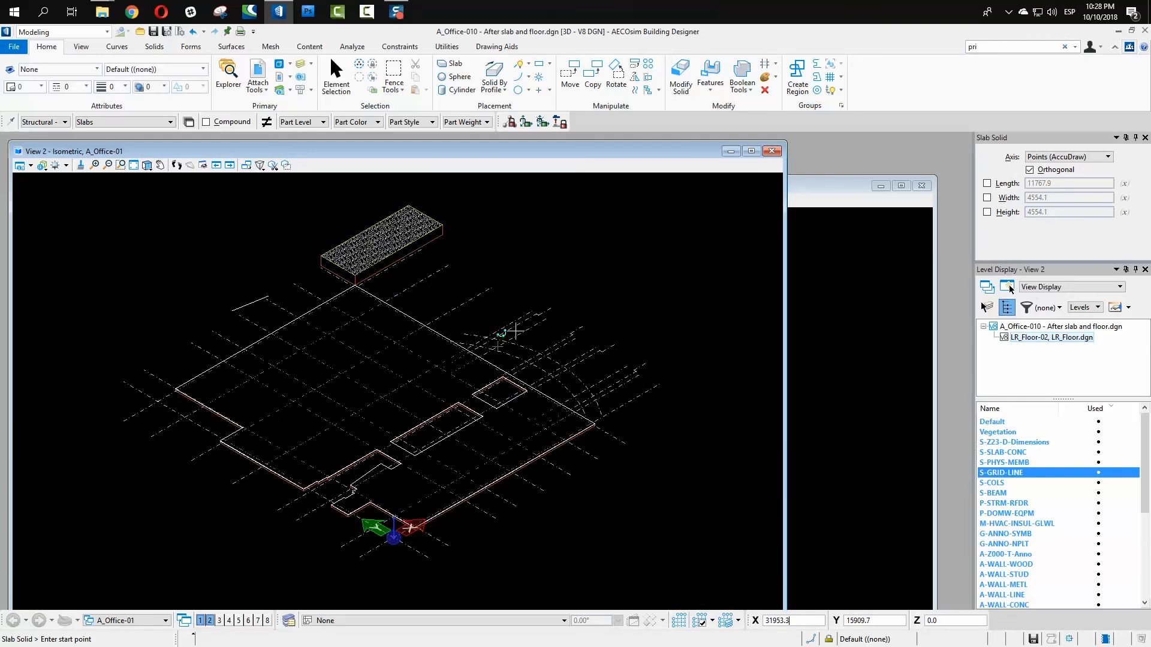
Step: Make Level 01 of Bldg 1 the active floor and abandon the slab solid that was started accidentally
{"action": "left_click", "coordinate": [402, 622]}
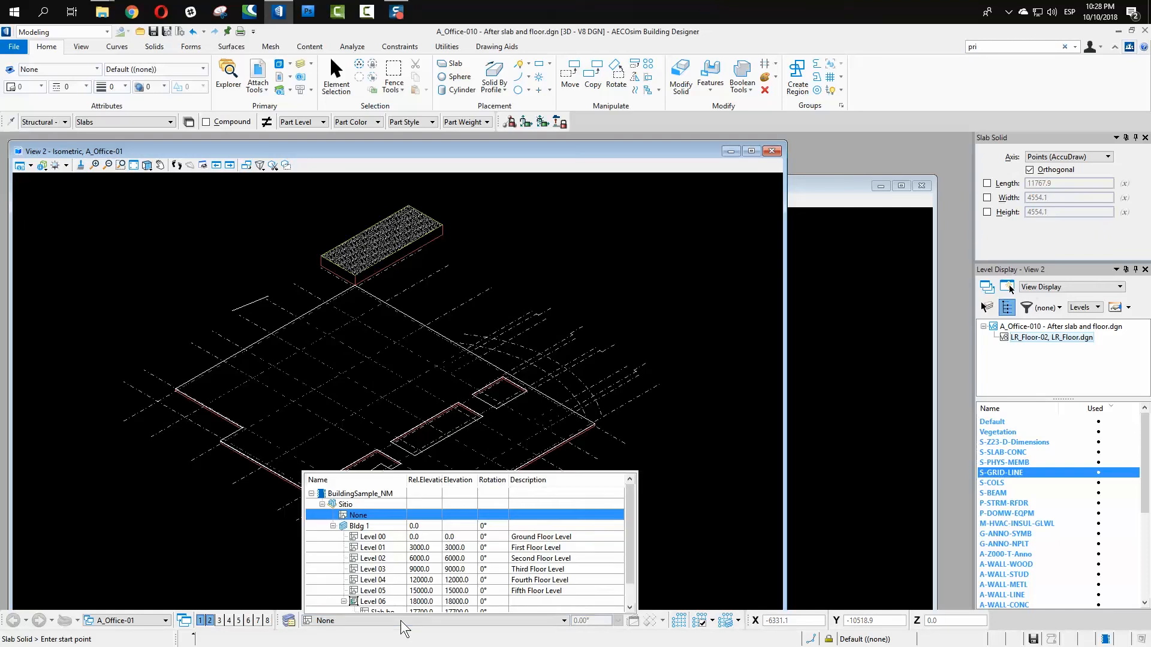
{"action": "left_click", "coordinate": [373, 547]}
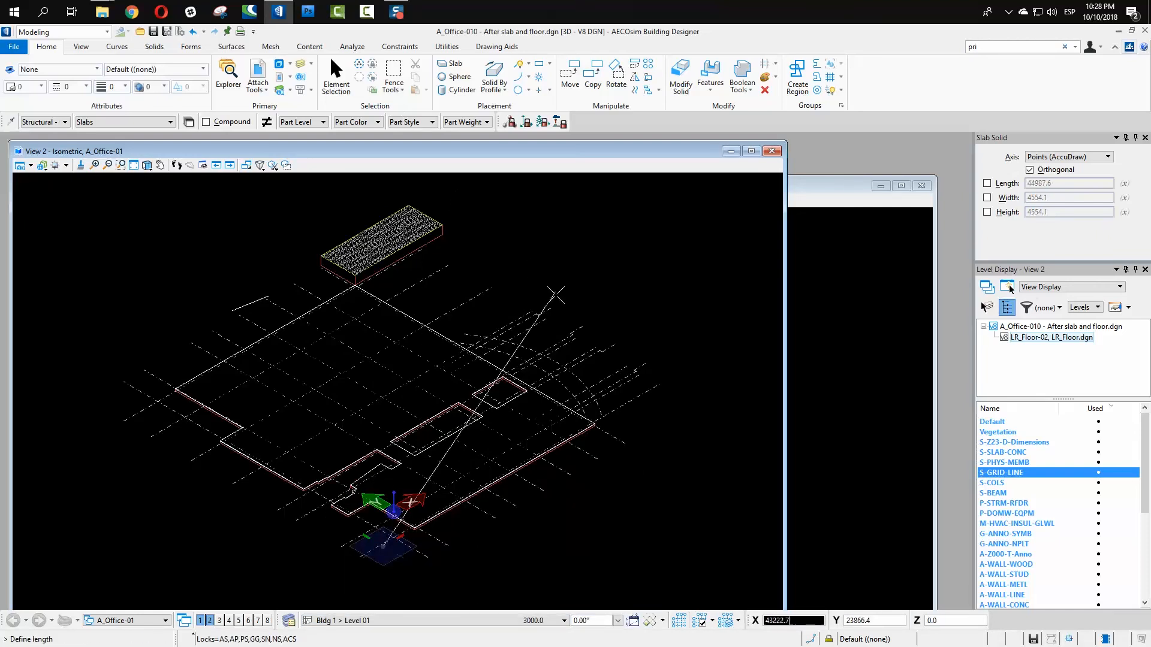
{"action": "right_click", "coordinate": [557, 295]}
Step: Place a slab solid about 10414 long and 5388 wide on Level 01, starting above the outline's corner near the curved grid lines
{"action": "scroll", "coordinate": [623, 425], "scroll_direction": "up", "scroll_amount": 2}
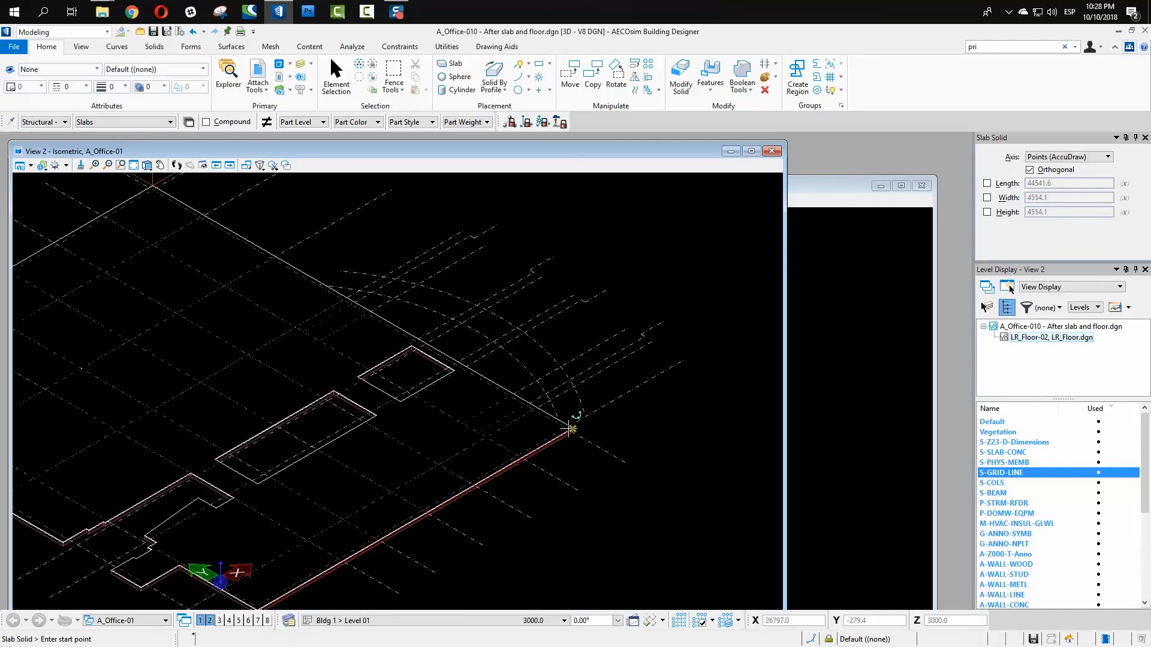
{"action": "left_click", "coordinate": [569, 427]}
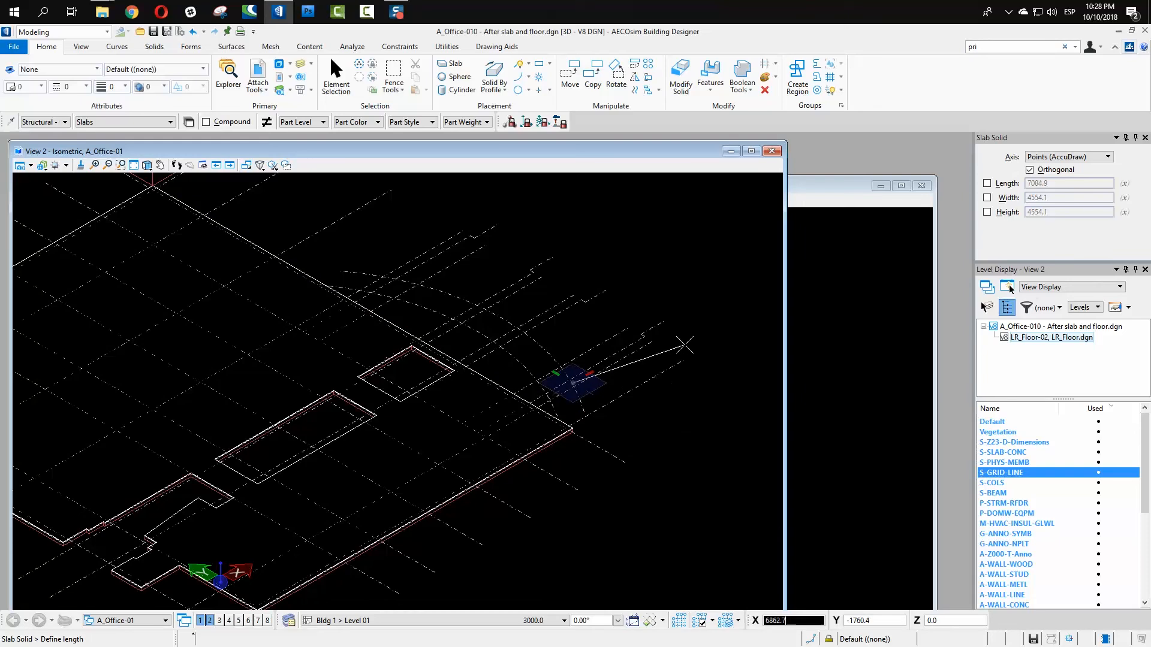
{"action": "left_click", "coordinate": [708, 305]}
{"action": "left_click", "coordinate": [638, 264]}
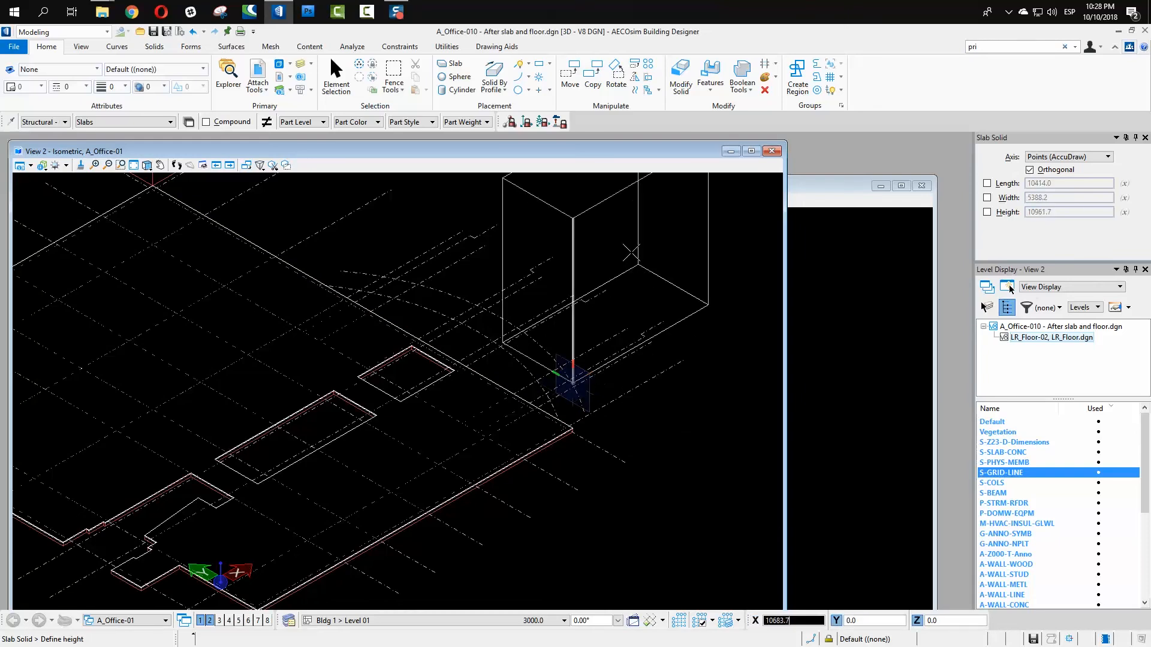
{"action": "left_click", "coordinate": [627, 273]}
{"action": "scroll", "coordinate": [633, 281], "scroll_direction": "down", "scroll_amount": 2}
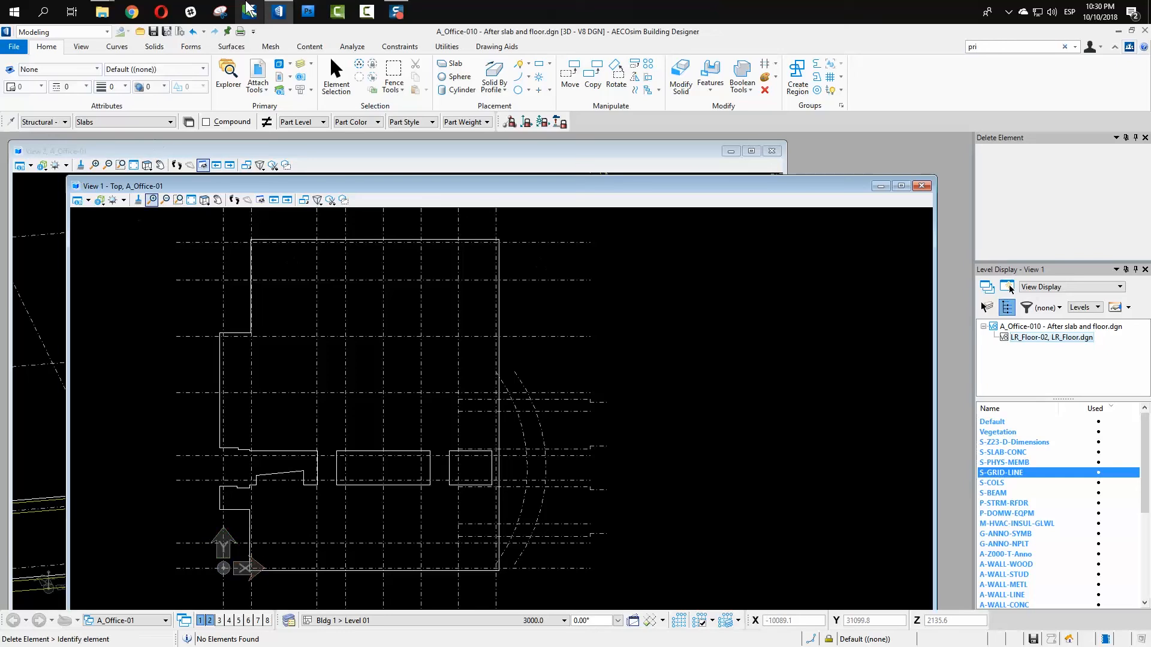
Step: Close the office file and open A_Composition Drawing.dgn from the Multi-Use_Retail_Building_US WorkSet
{"action": "mouse_move", "coordinate": [398, 11]}
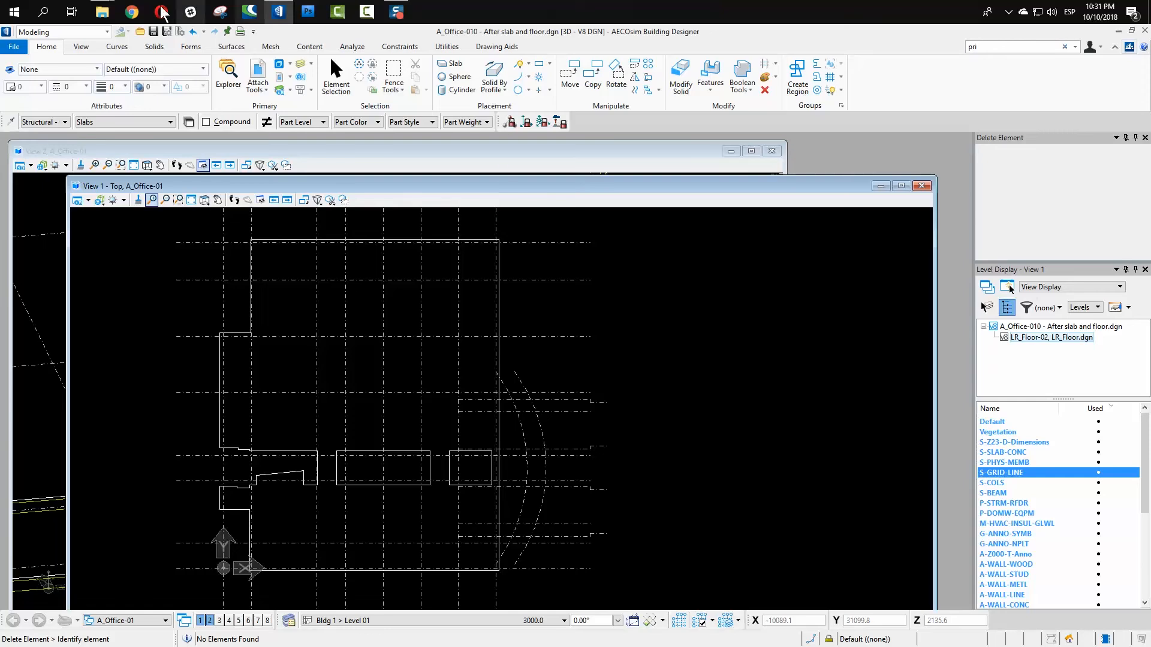
{"action": "left_click", "coordinate": [19, 48]}
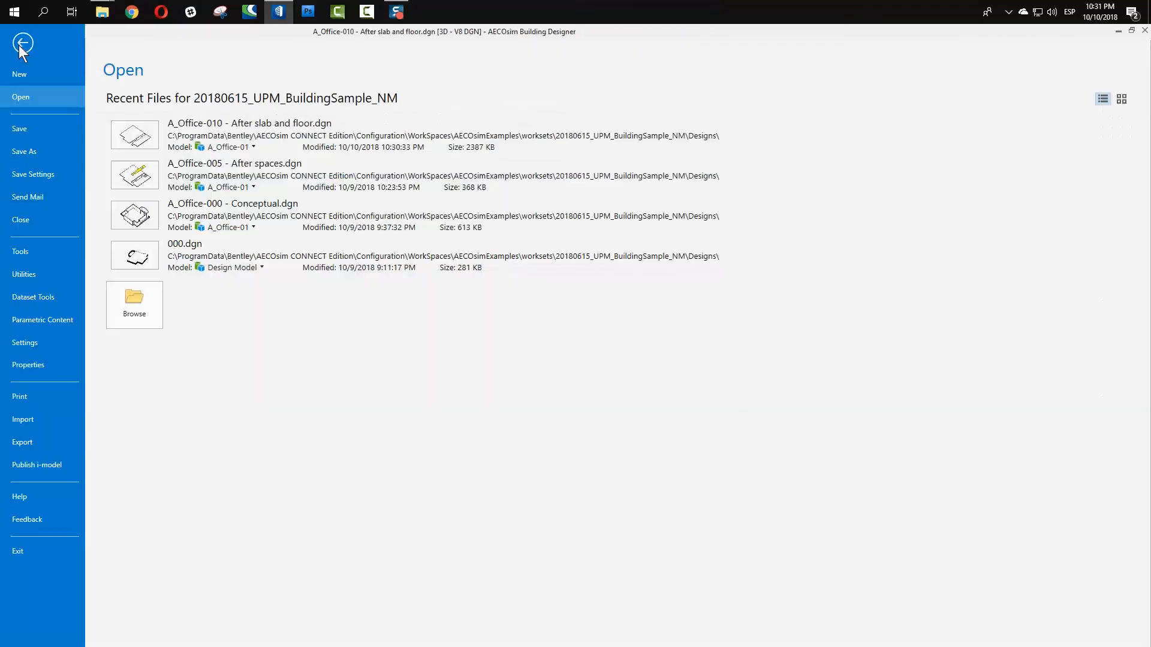
{"action": "left_click", "coordinate": [27, 218]}
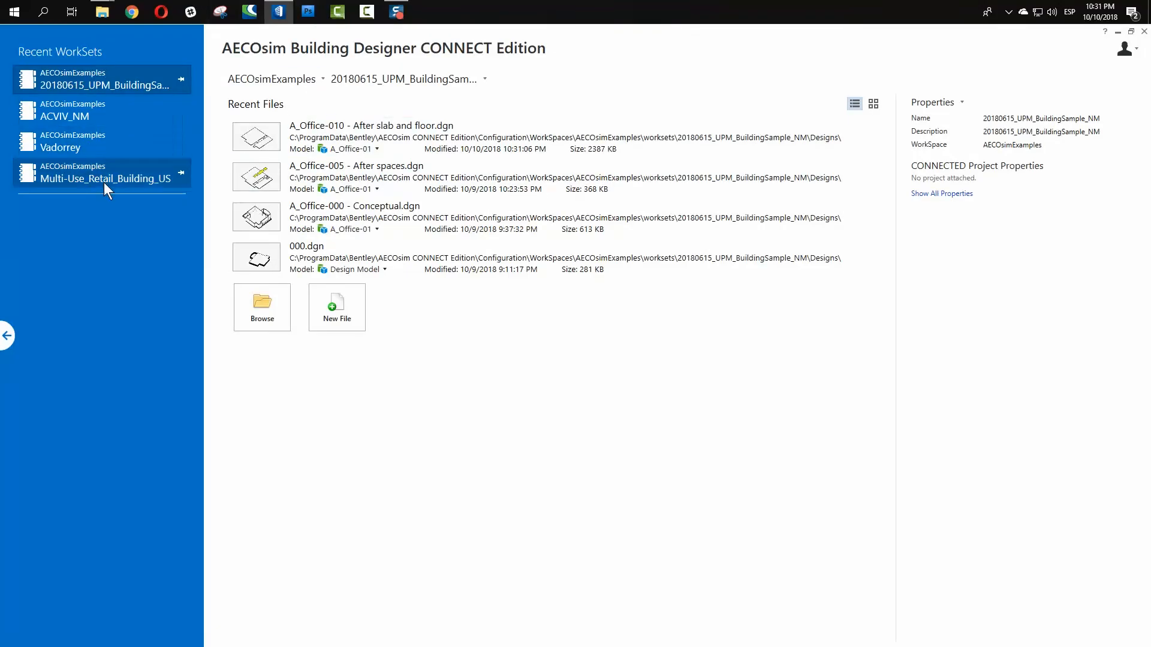
{"action": "left_click", "coordinate": [103, 180]}
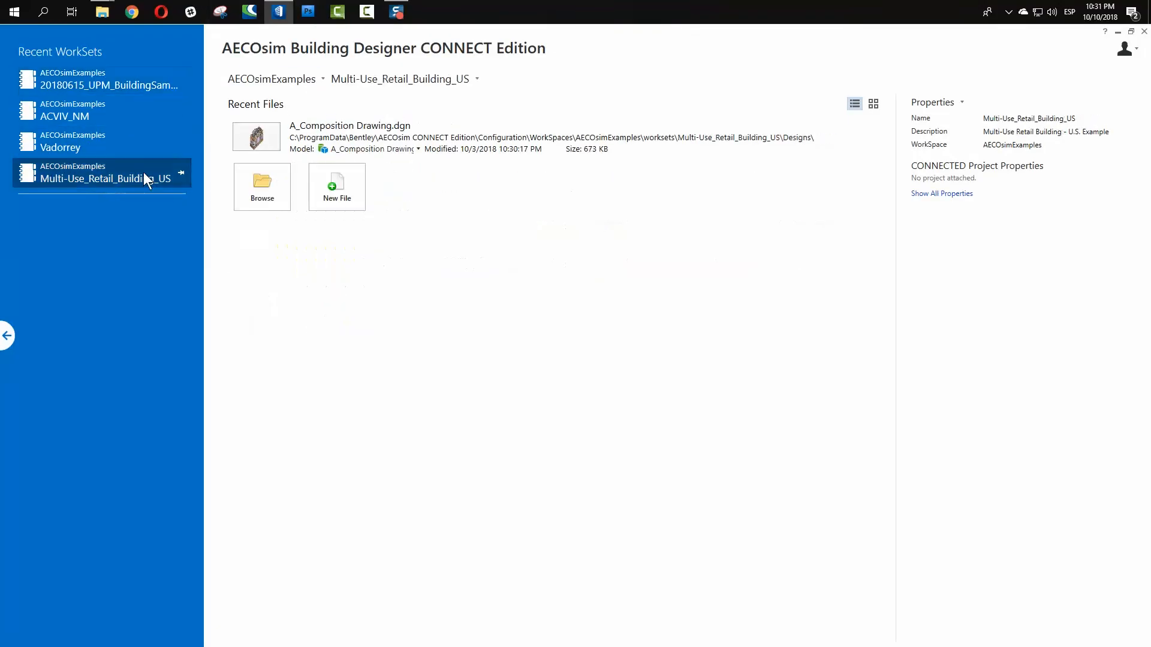
{"action": "left_click", "coordinate": [268, 141]}
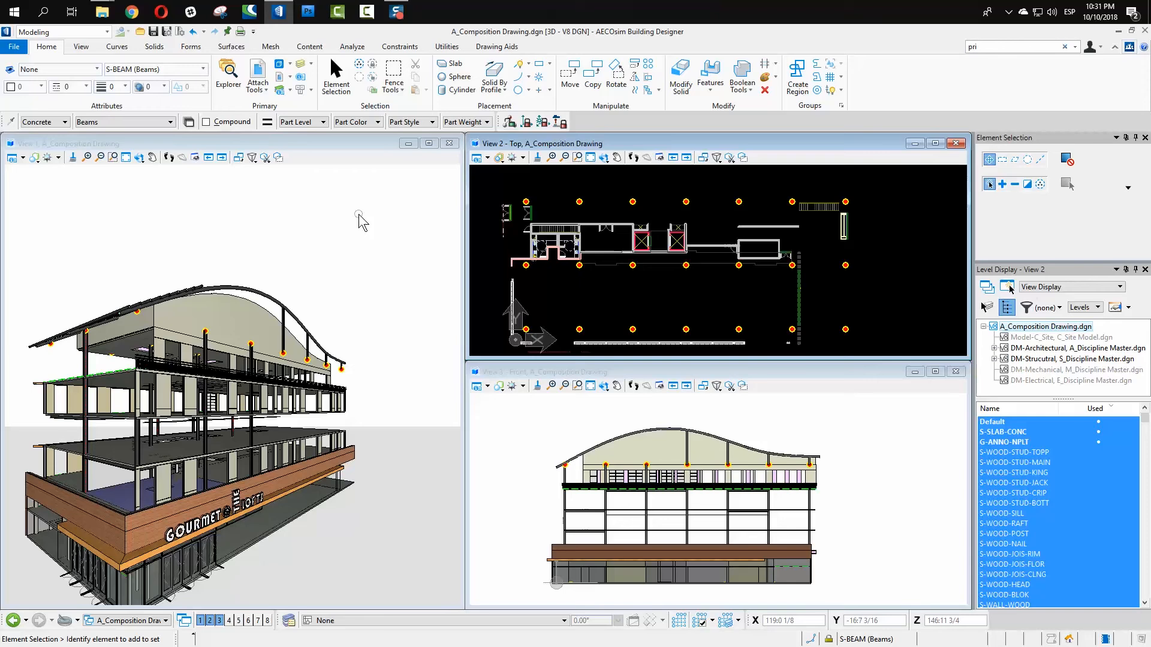
Step: Update the composition drawing's views so the complete building is redrawn
{"action": "left_click", "coordinate": [73, 158]}
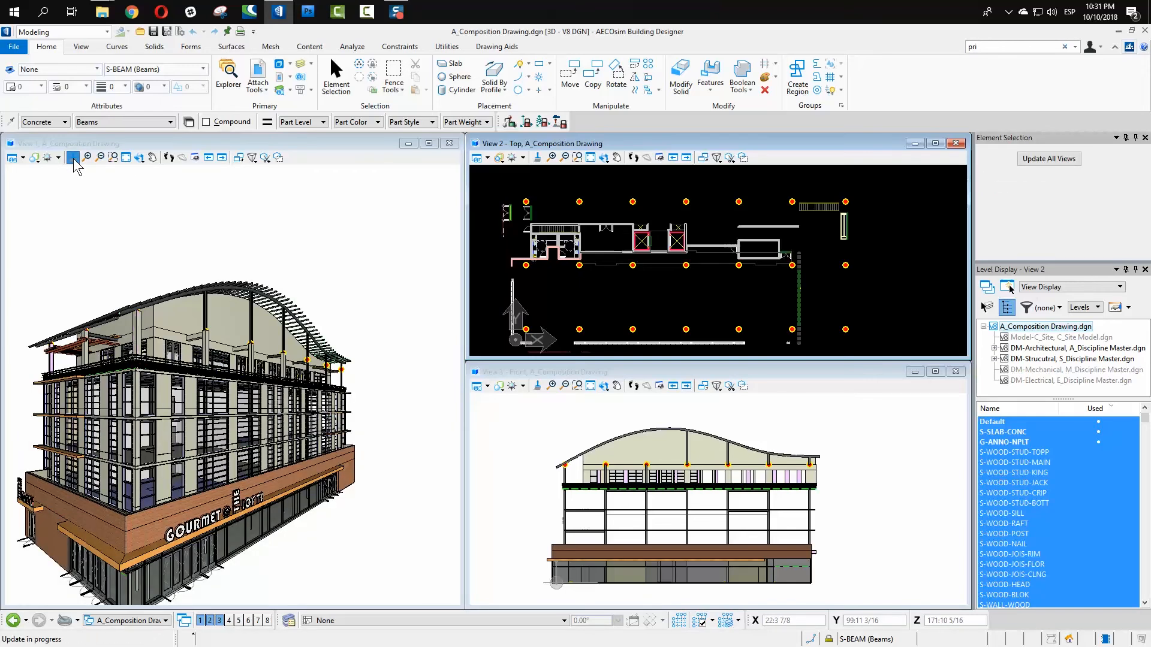
{"action": "right_click", "coordinate": [144, 189]}
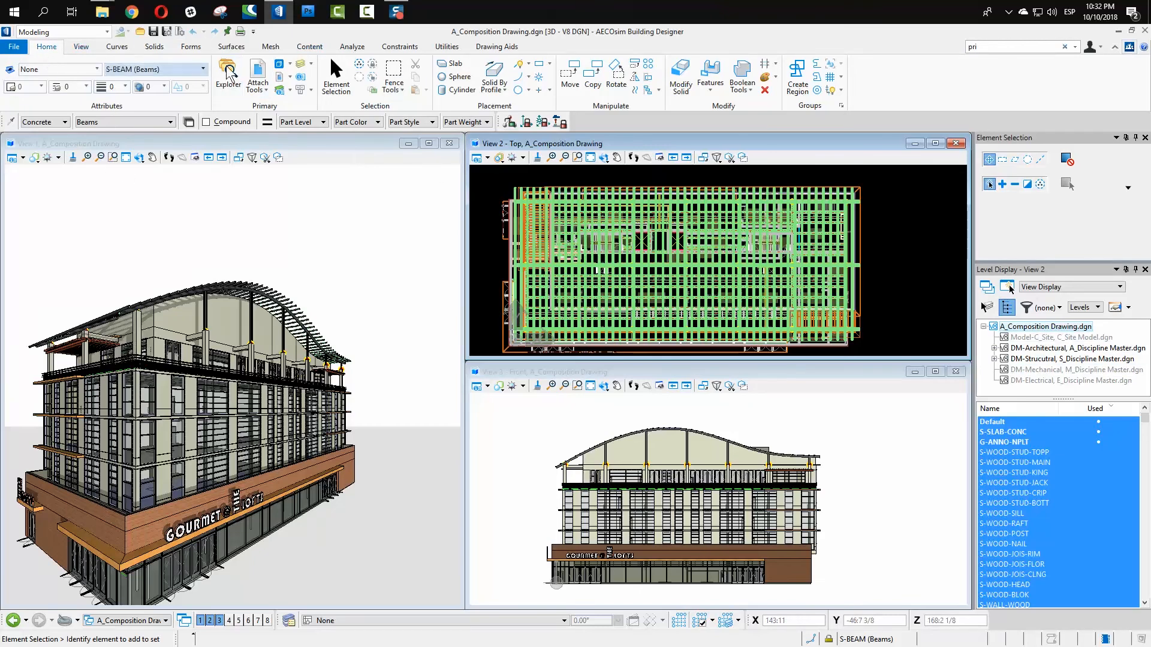
Step: Open the drawing's References list, enlarge its window and widen the File Name column to read the attached discipline files
{"action": "left_click", "coordinate": [262, 78]}
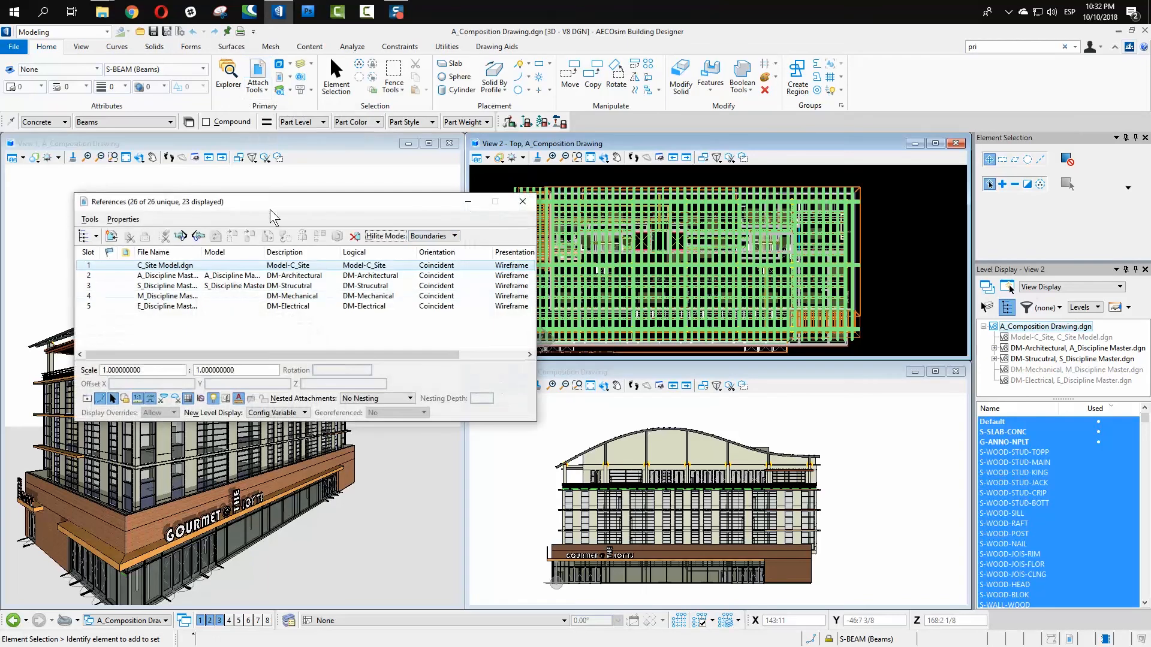
{"action": "left_click_drag", "start_coordinate": [262, 199], "coordinate": [491, 63]}
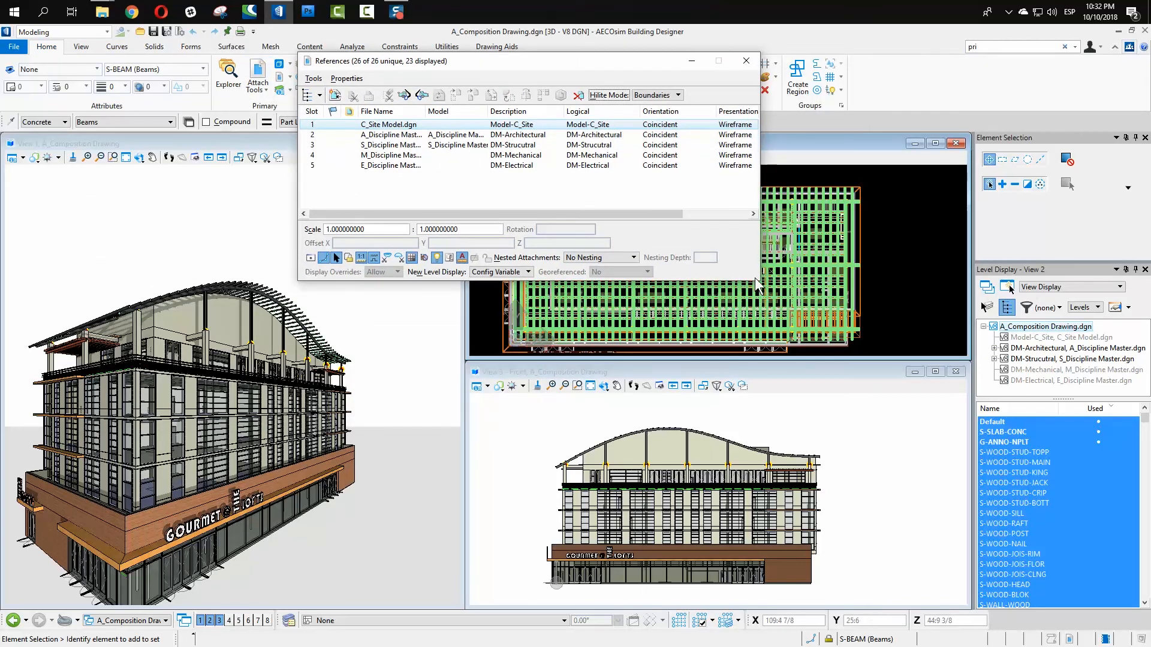
{"action": "left_click_drag", "start_coordinate": [760, 278], "coordinate": [1037, 490]}
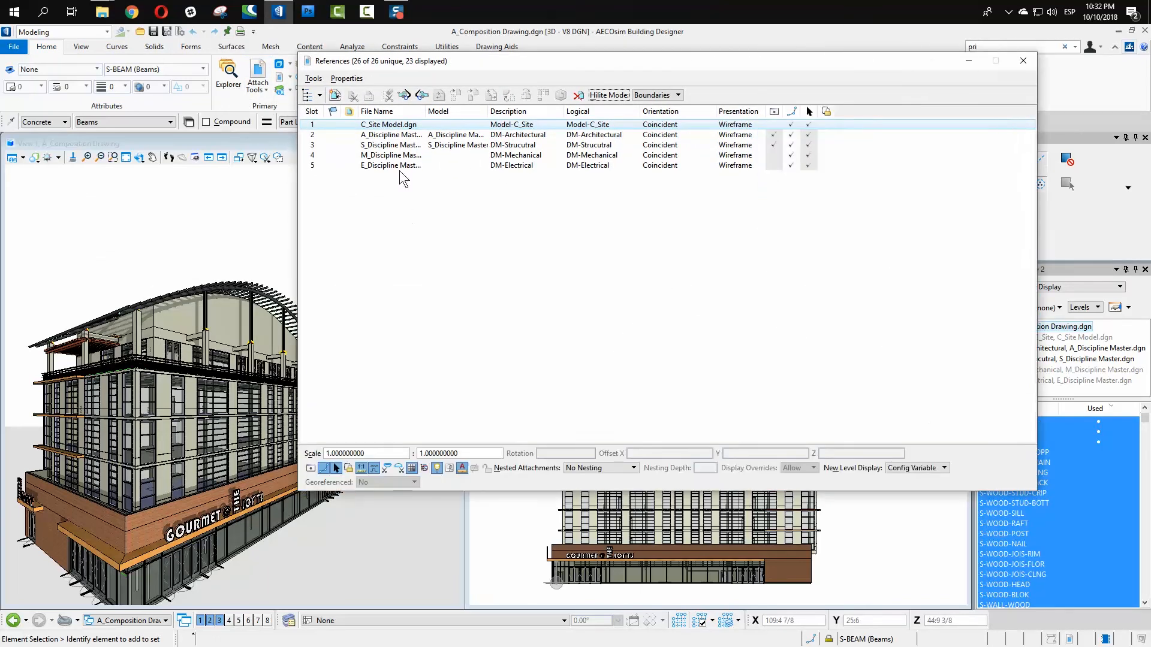
{"action": "double_click", "coordinate": [425, 111]}
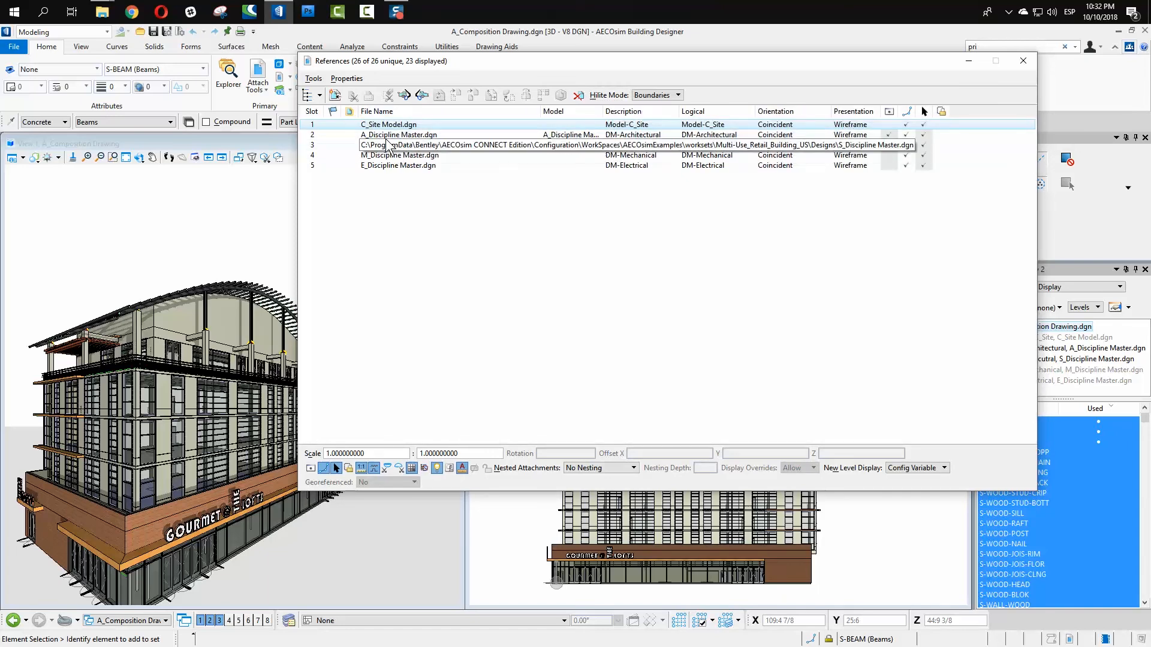
Step: Turn on the display of the C_Site Model.dgn and M_Discipline Master.dgn references in the composition drawing
{"action": "left_click", "coordinate": [891, 125]}
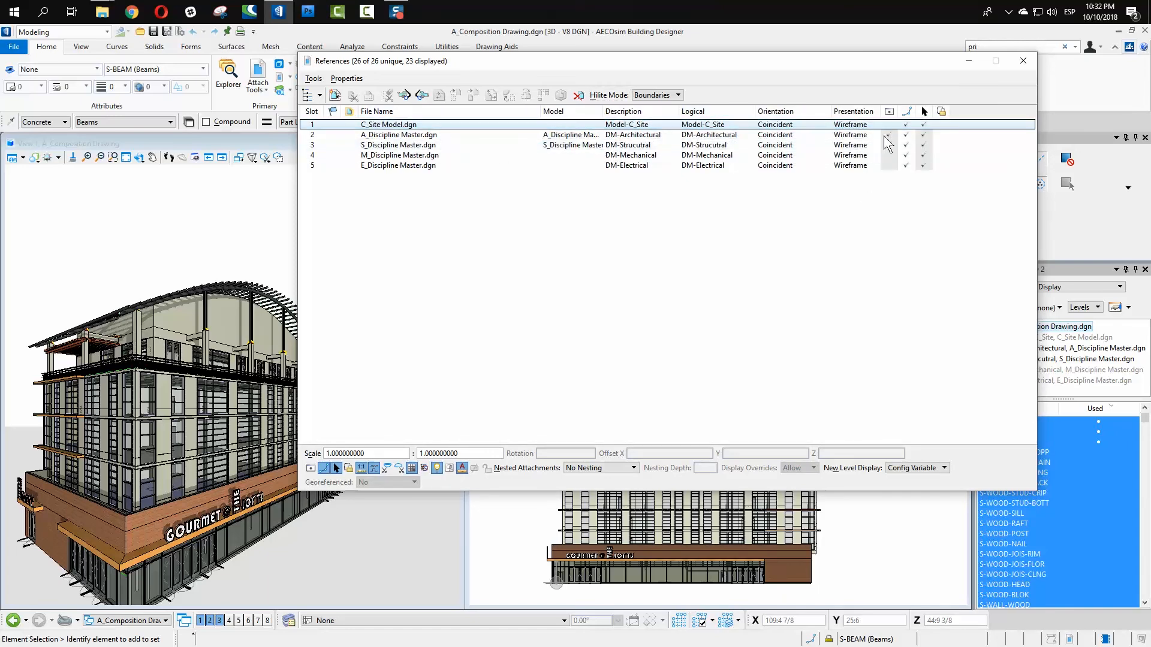
{"action": "left_click", "coordinate": [889, 125]}
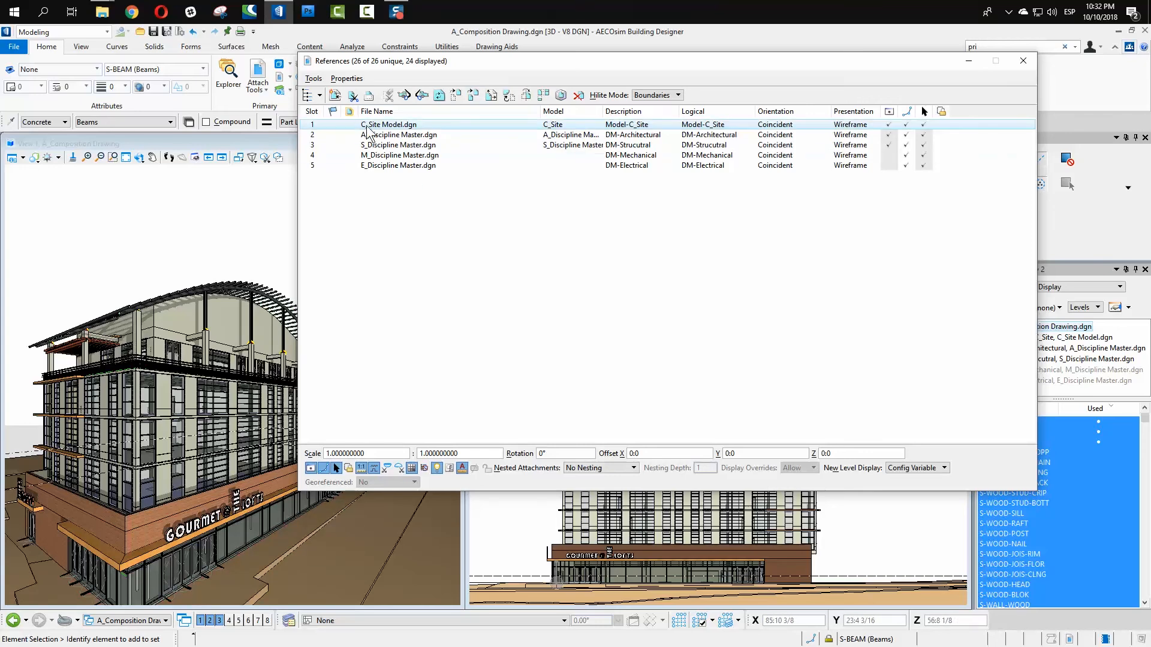
{"action": "left_click", "coordinate": [384, 135]}
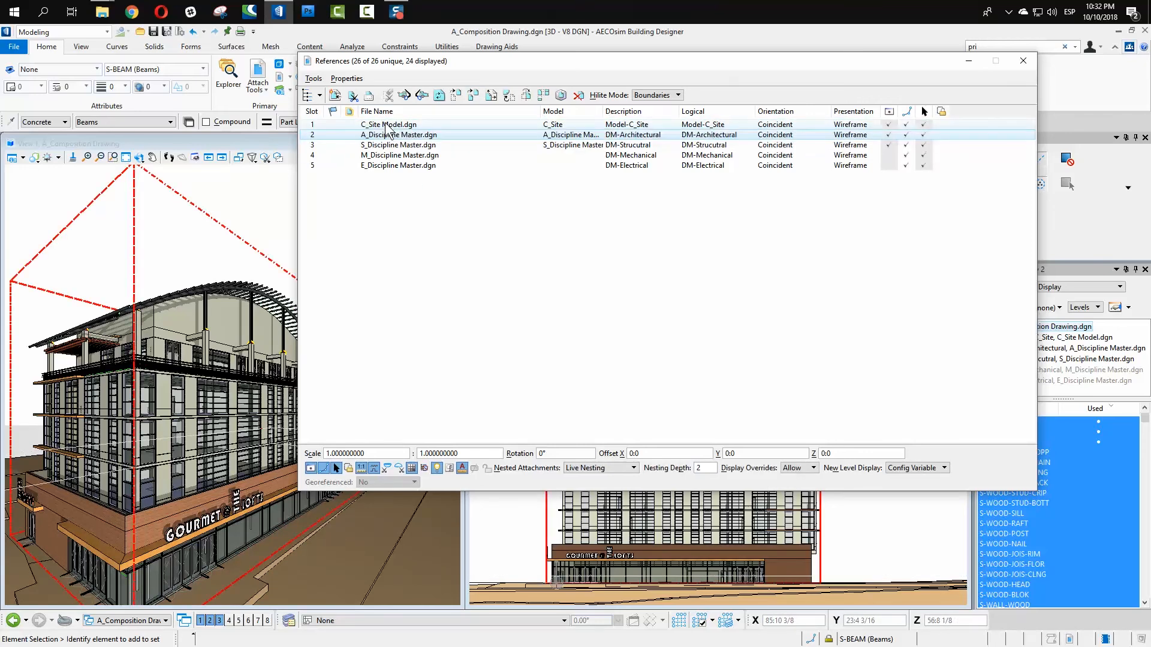
{"action": "left_click", "coordinate": [390, 154]}
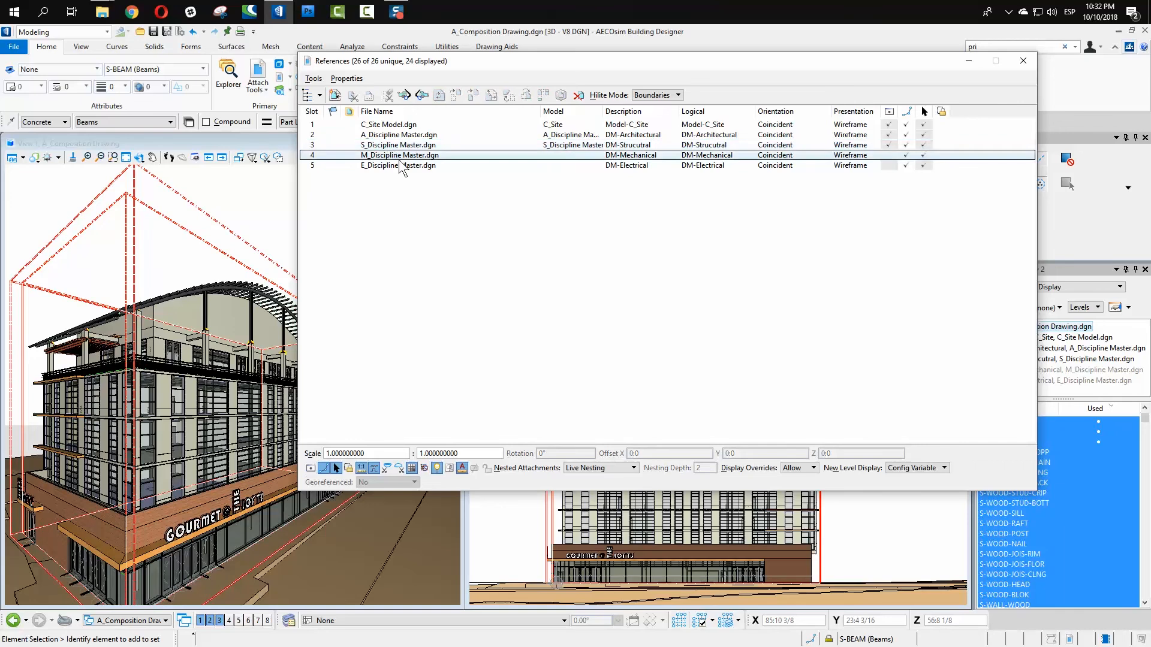
{"action": "left_click", "coordinate": [402, 166]}
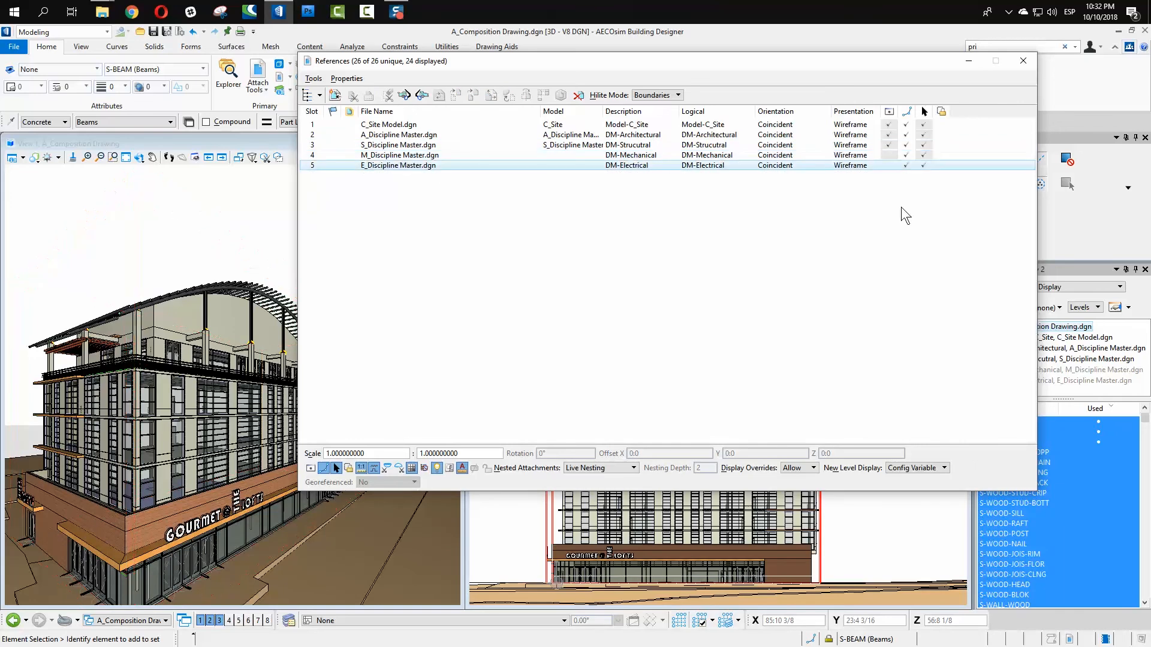
{"action": "left_click", "coordinate": [892, 158]}
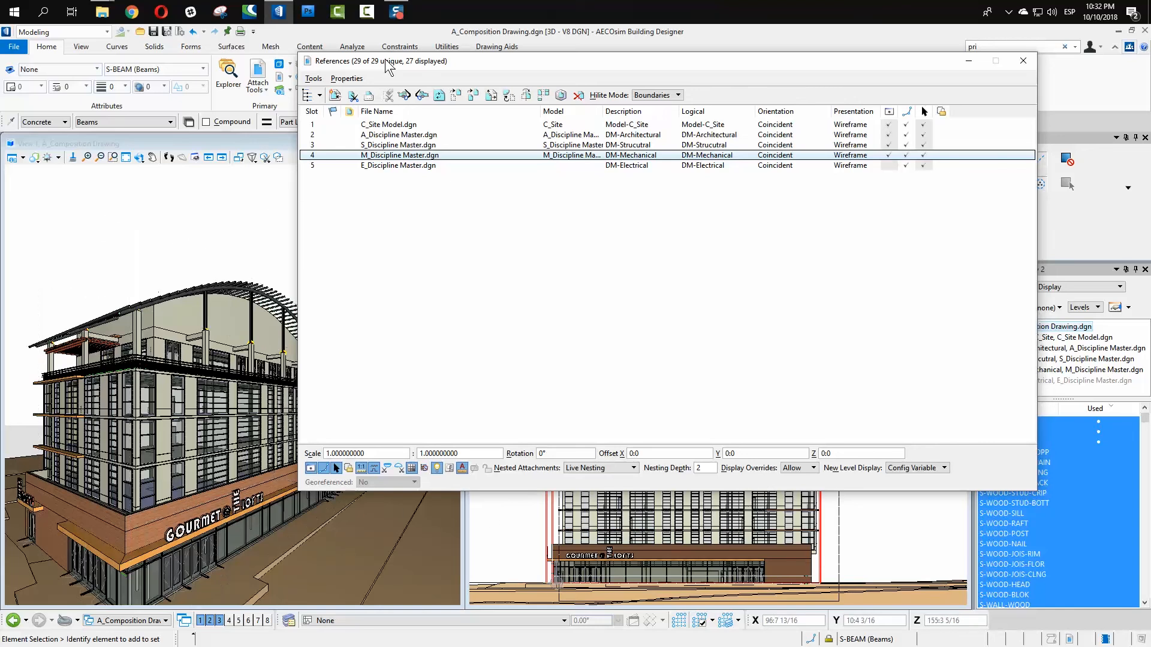
Step: Show the reference hierarchy tree and widen it until the full discipline file names are readable
{"action": "left_click_drag", "start_coordinate": [385, 60], "coordinate": [390, 60]}
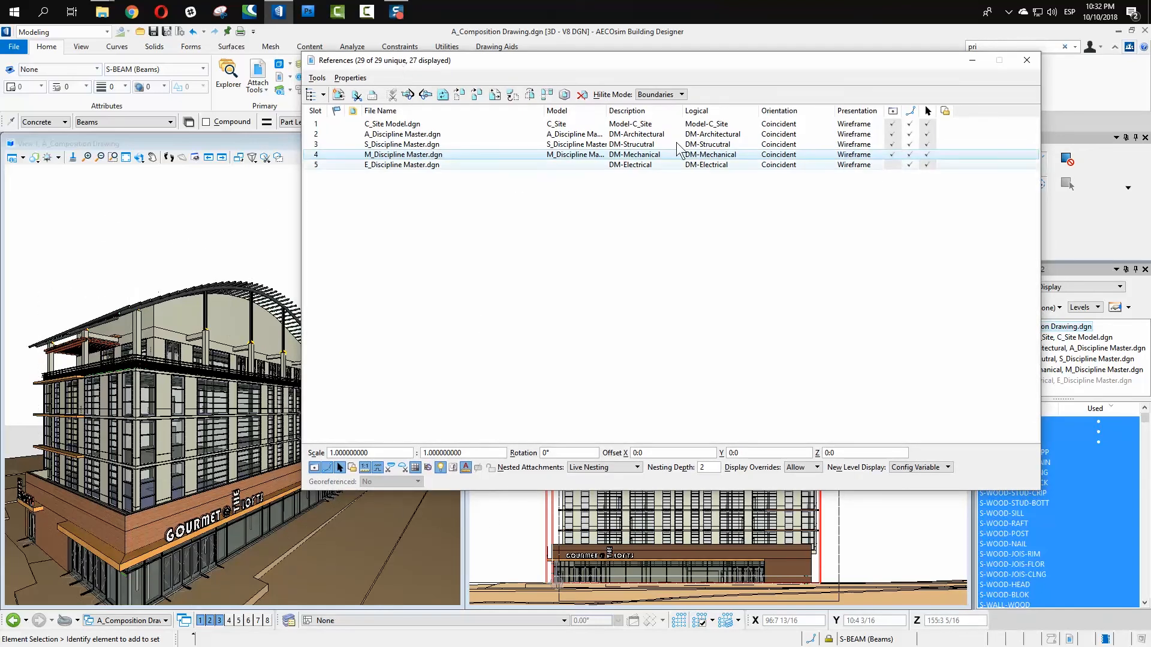
{"action": "left_click_drag", "start_coordinate": [632, 53], "coordinate": [632, 114]}
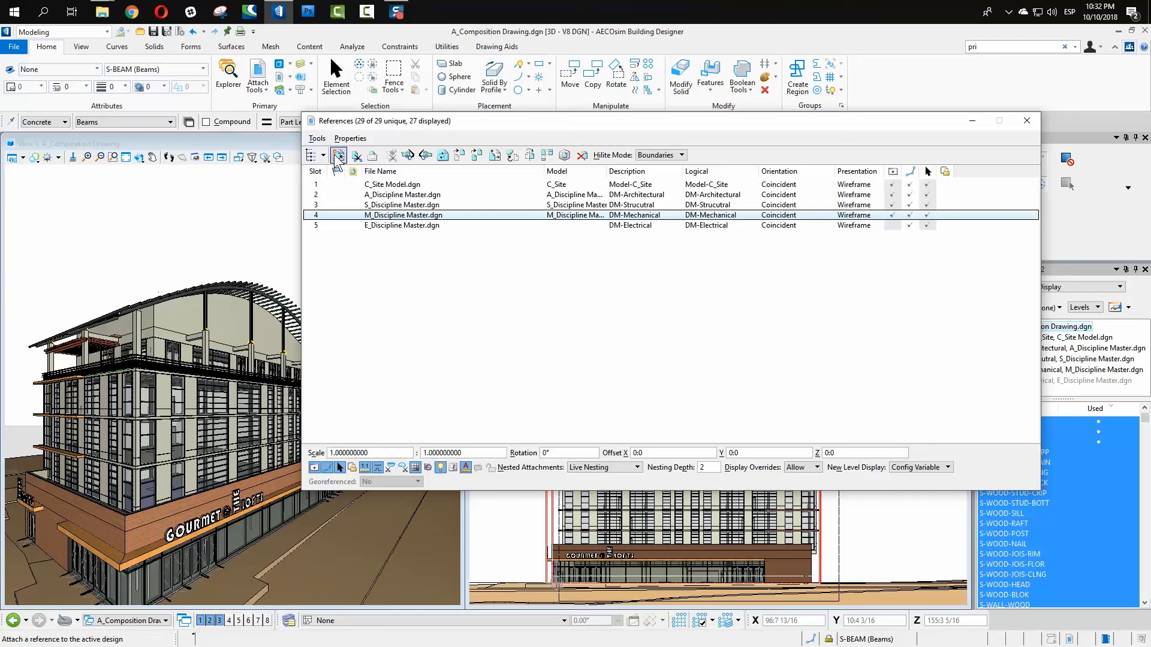
{"action": "left_click", "coordinate": [313, 157]}
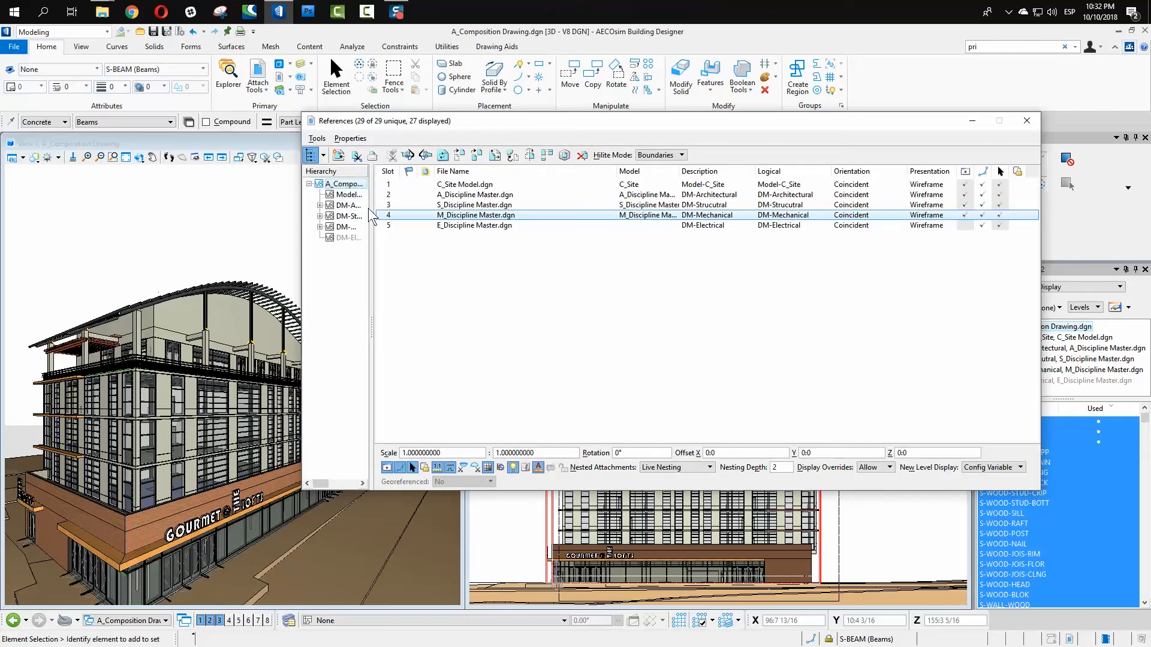
{"action": "left_click_drag", "start_coordinate": [371, 207], "coordinate": [553, 207]}
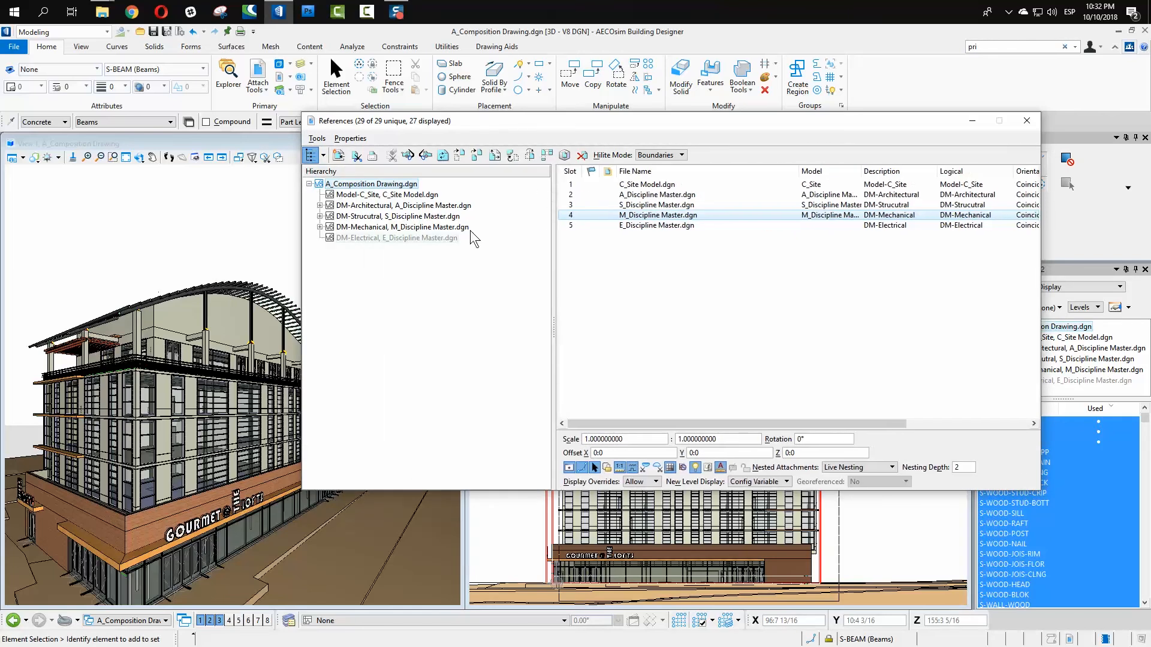
Step: Expand the DM-Architectural branch and its nested floor files, from level 1's A_Loft Layout A.dgn up to A_Roof.dgn
{"action": "left_click", "coordinate": [320, 205]}
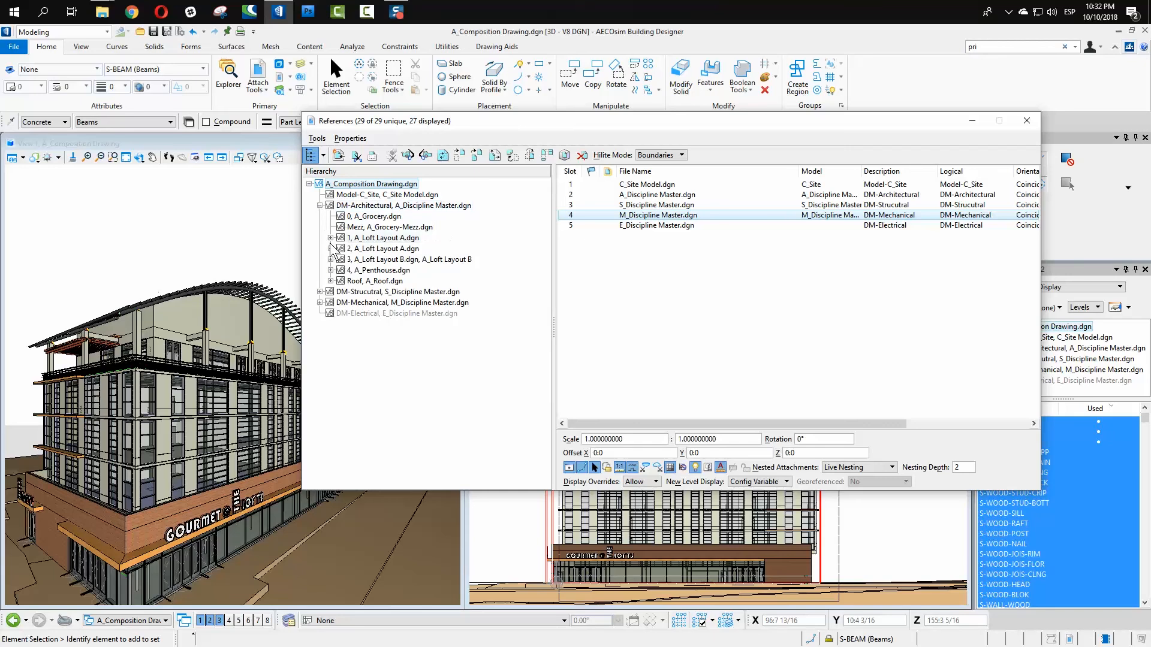
{"action": "left_click", "coordinate": [331, 238]}
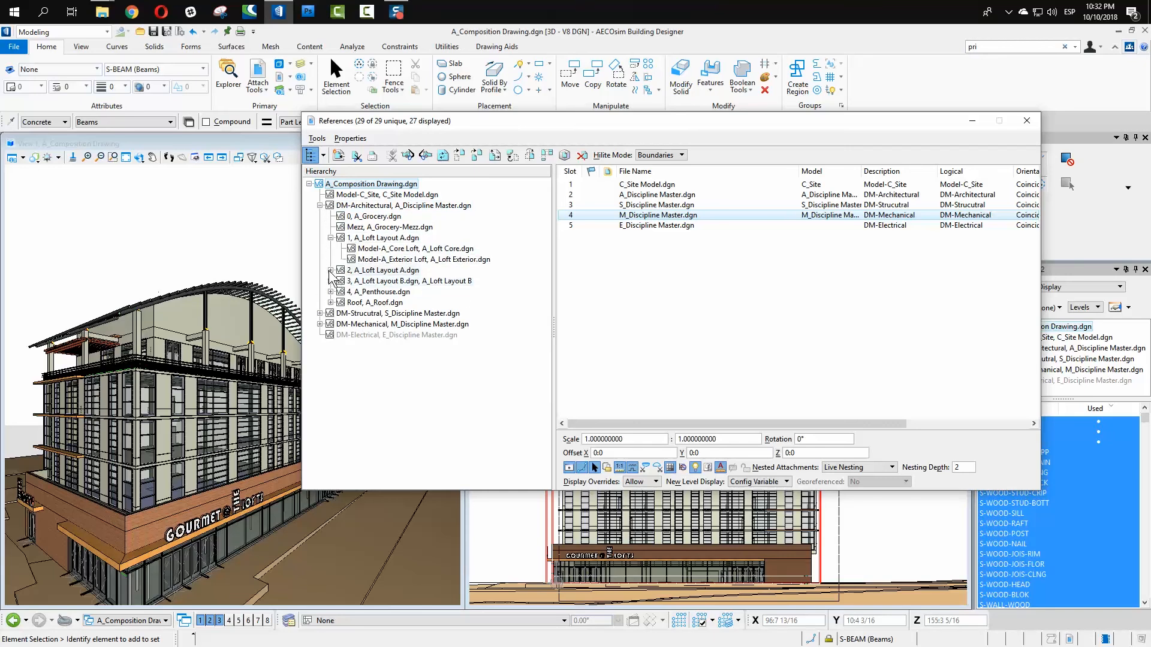
{"action": "left_click", "coordinate": [331, 270]}
{"action": "left_click", "coordinate": [330, 302]}
{"action": "left_click", "coordinate": [330, 336]}
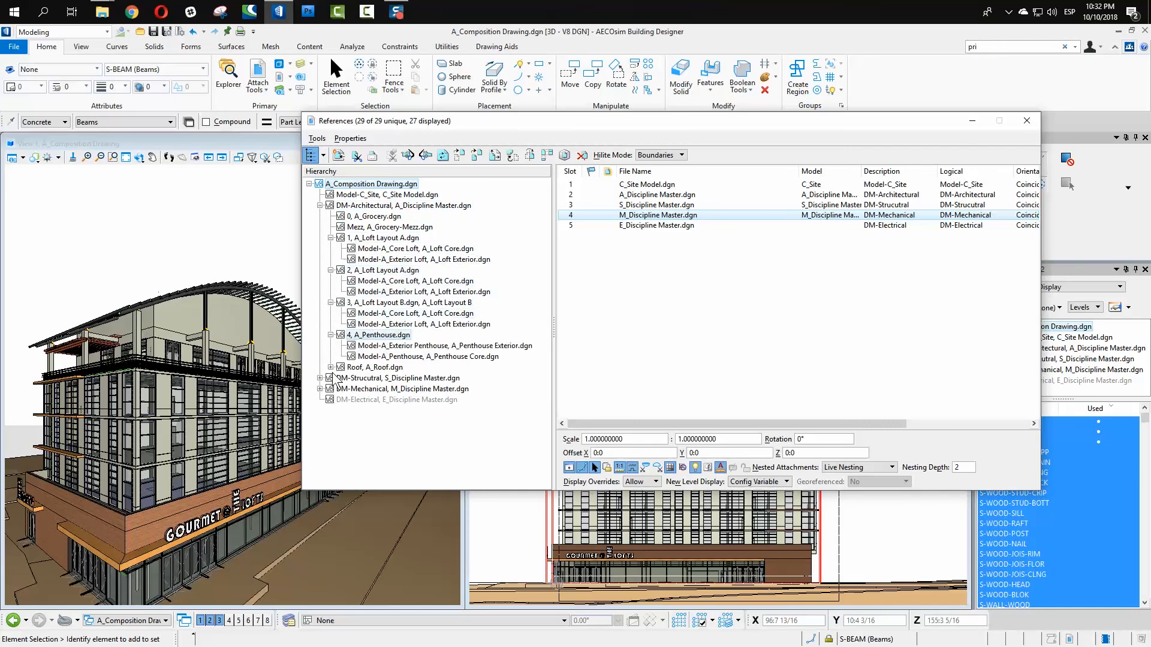
{"action": "left_click", "coordinate": [330, 368]}
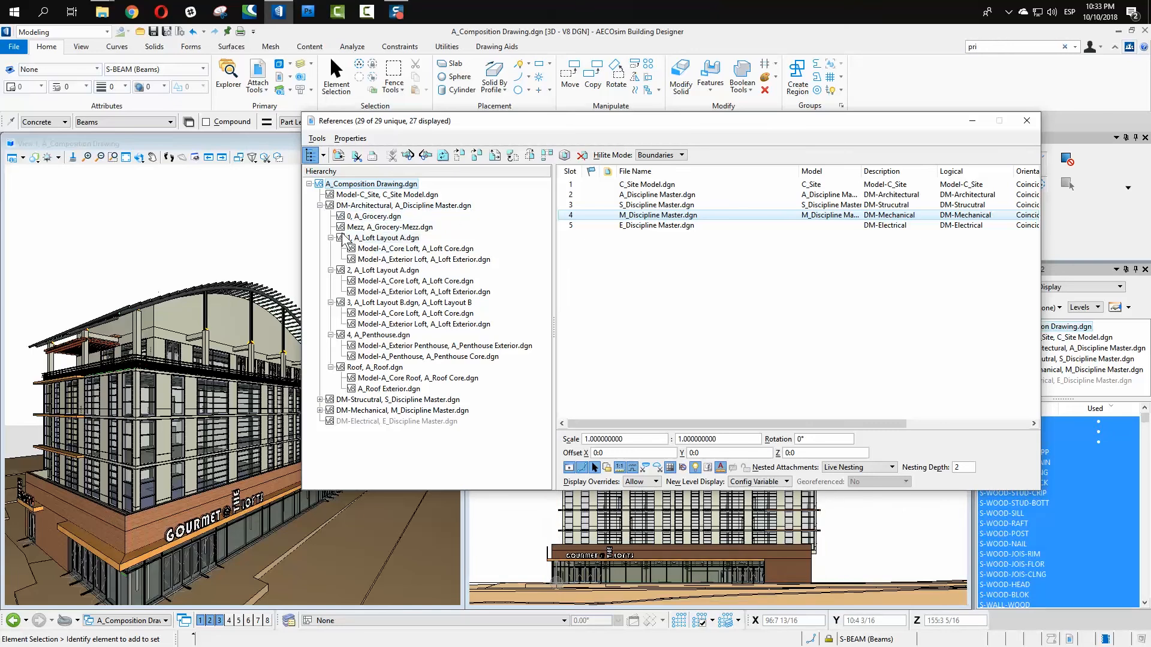
Step: Examine the A_Grocery.dgn and the two A_Loft Layout A.dgn entries against the corresponding floors of the building
{"action": "left_click", "coordinate": [360, 218]}
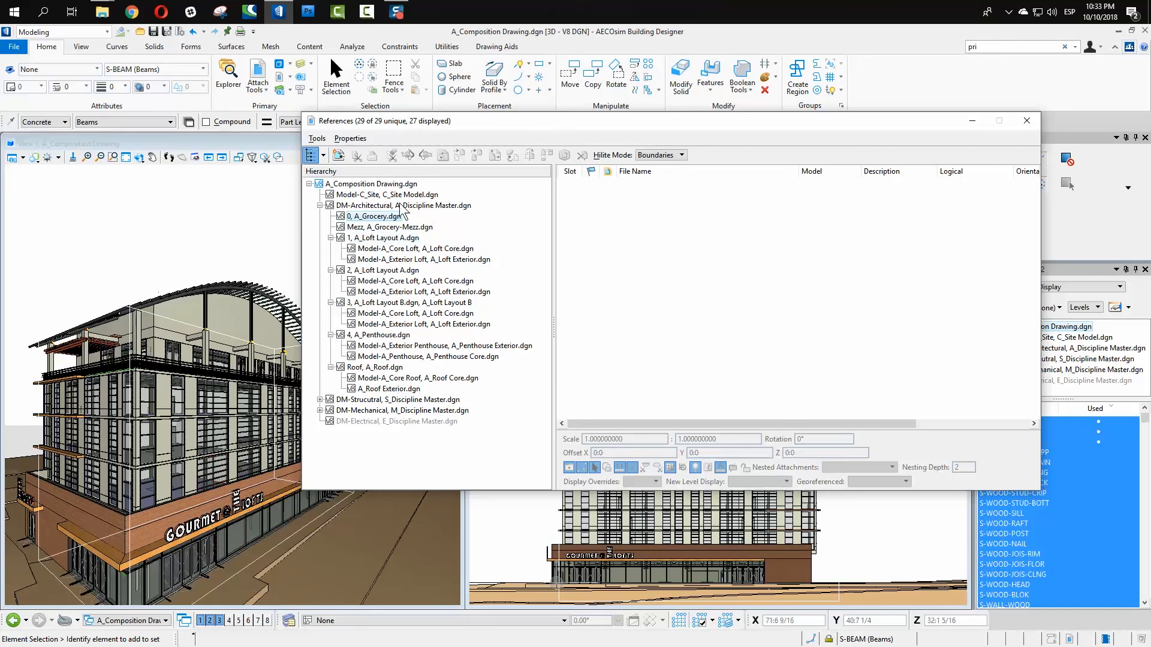
{"action": "left_click_drag", "start_coordinate": [434, 121], "coordinate": [503, 114]}
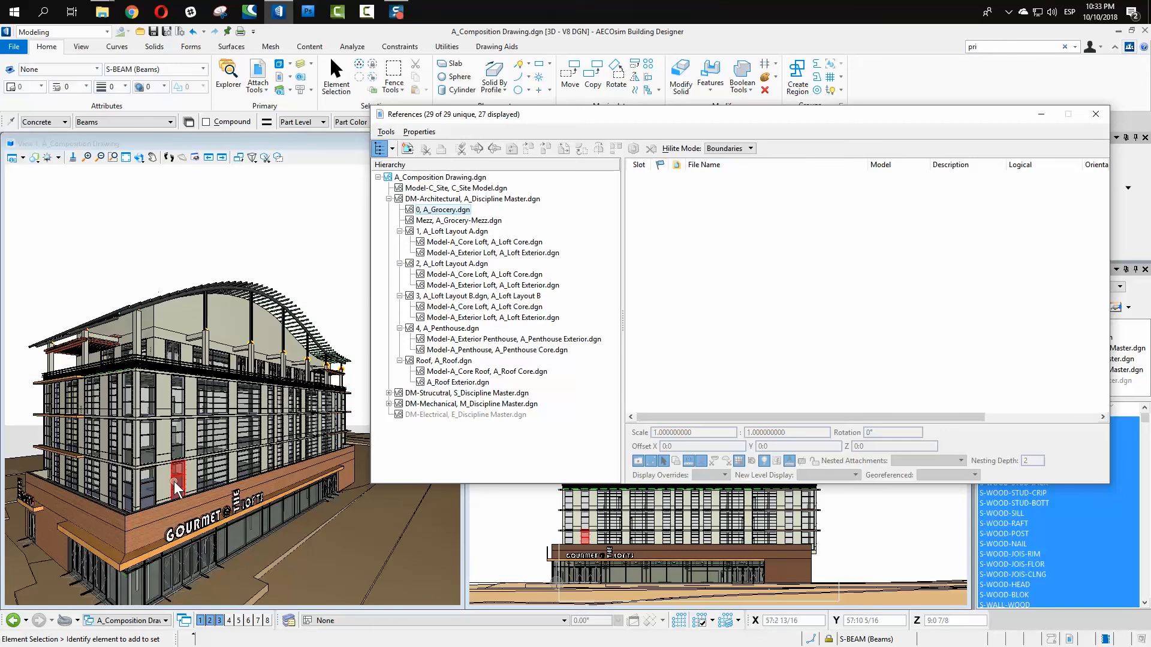
{"action": "mouse_move", "coordinate": [229, 436]}
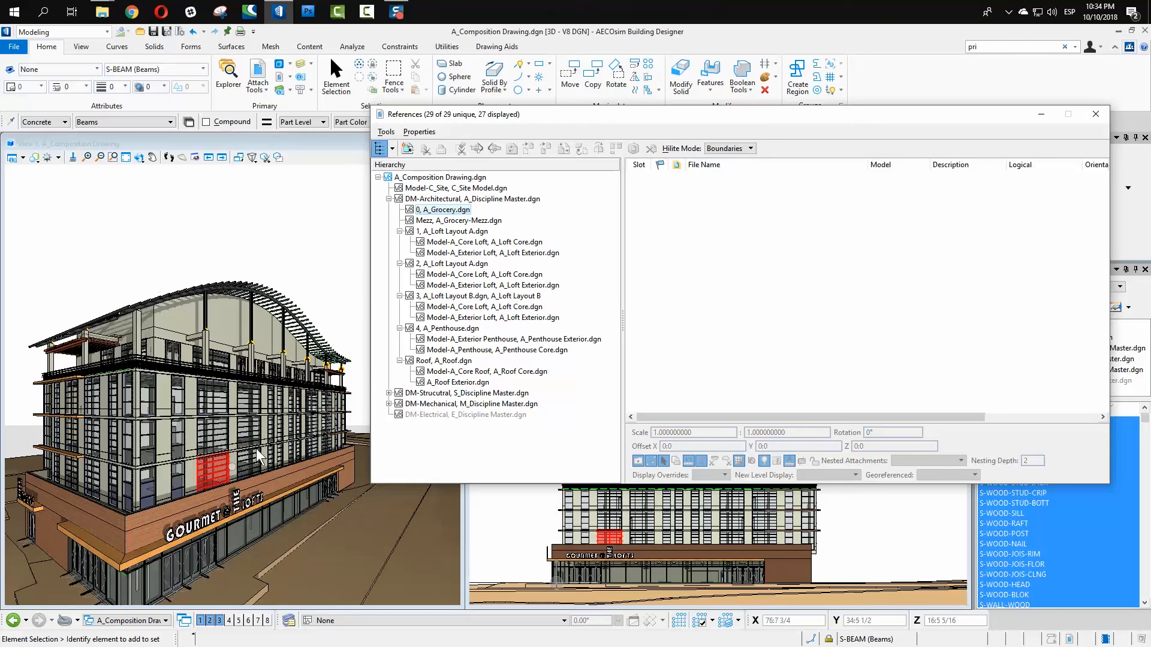
{"action": "left_click", "coordinate": [460, 232]}
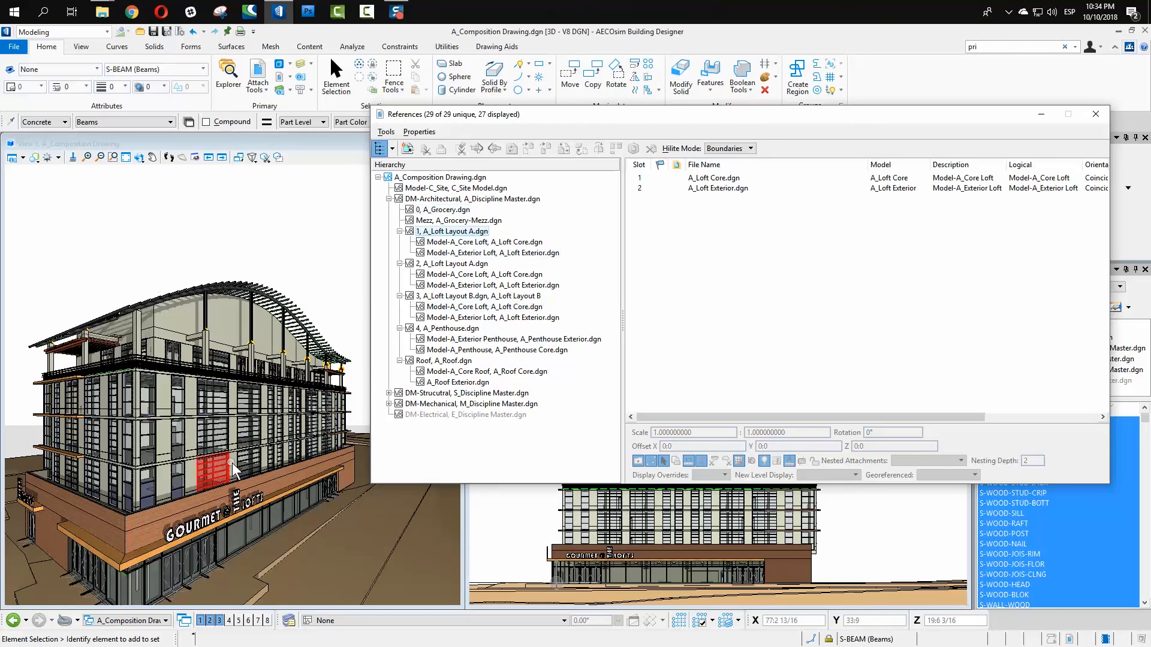
{"action": "mouse_move", "coordinate": [232, 463]}
{"action": "left_click", "coordinate": [473, 263]}
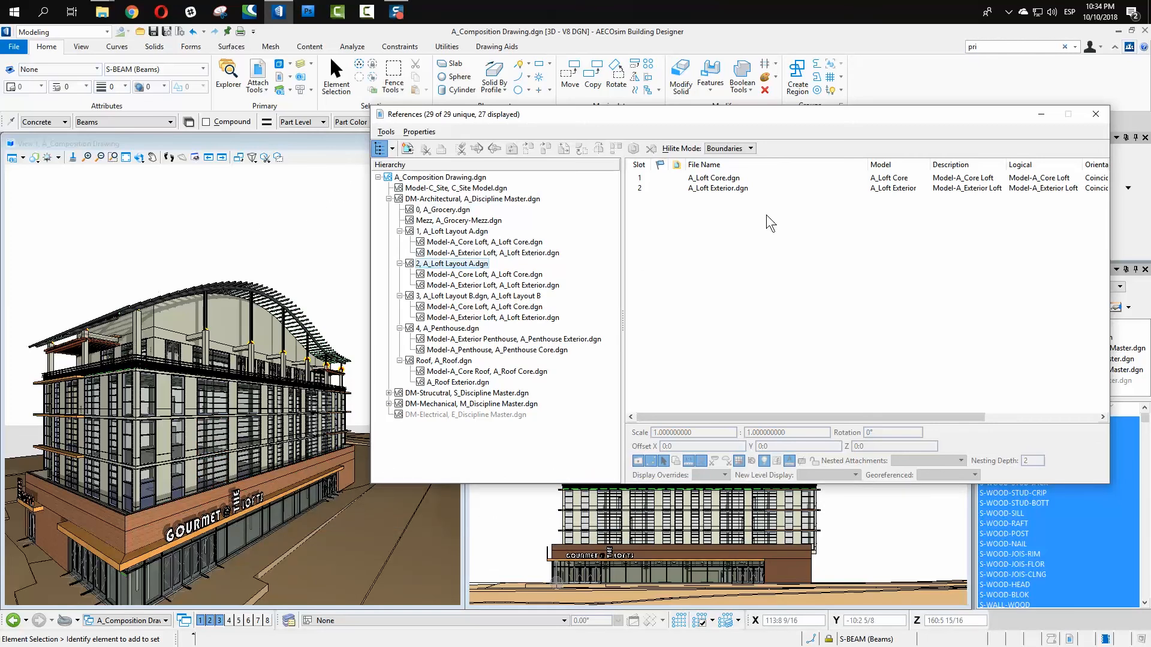
{"action": "left_click", "coordinate": [455, 210]}
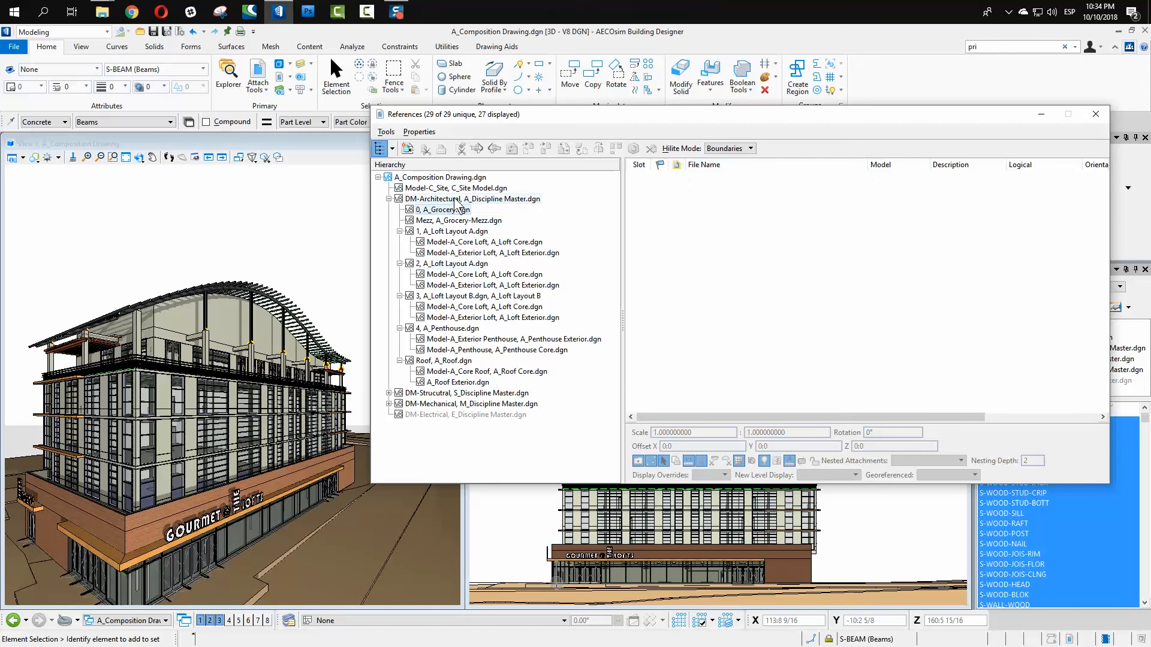
Step: Compare the floor files attached to A_Discipline Master.dgn with the discipline files attached to A_Composition Drawing.dgn
{"action": "left_click", "coordinate": [461, 201]}
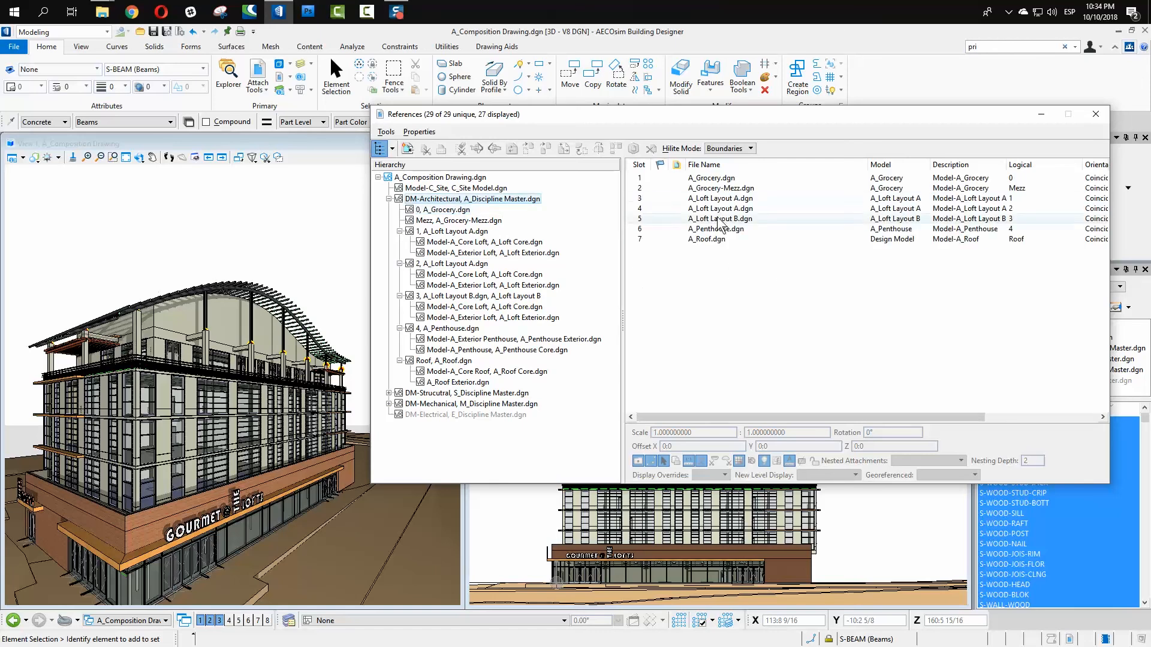
{"action": "left_click", "coordinate": [730, 199]}
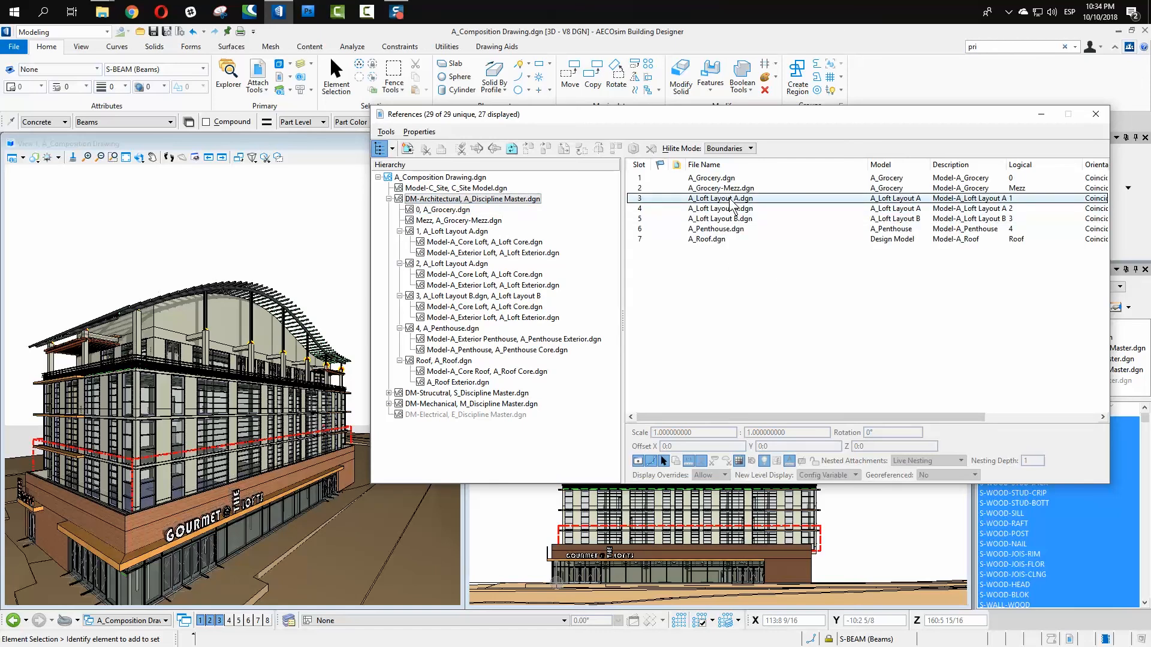
{"action": "left_click", "coordinate": [485, 187]}
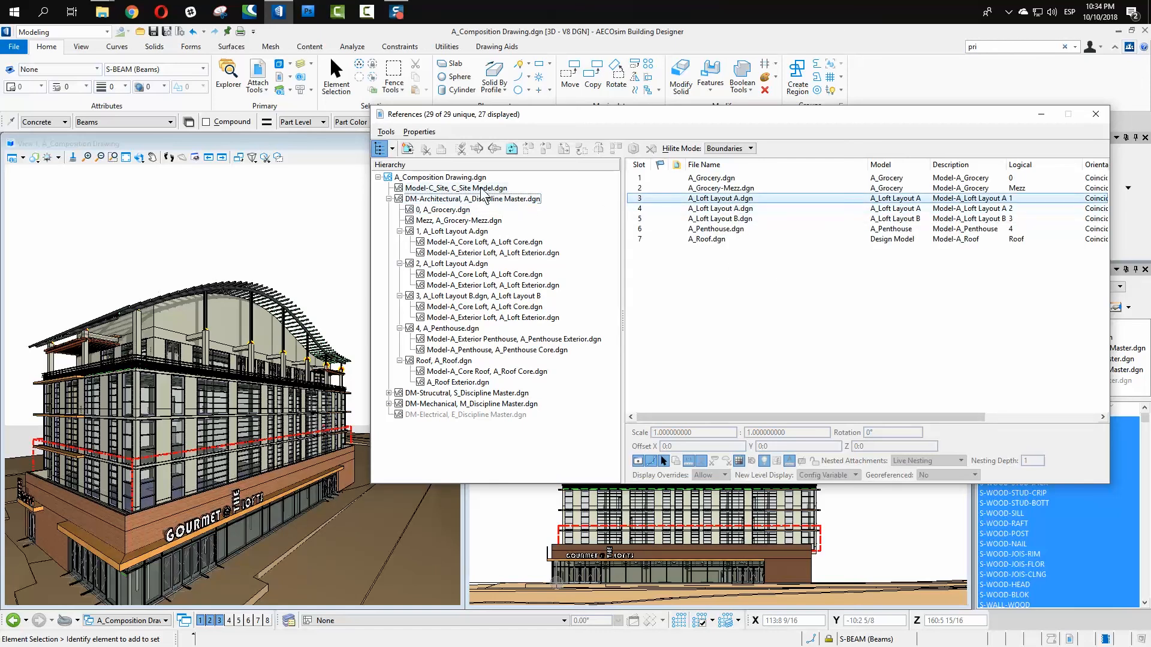
{"action": "left_click", "coordinate": [480, 178]}
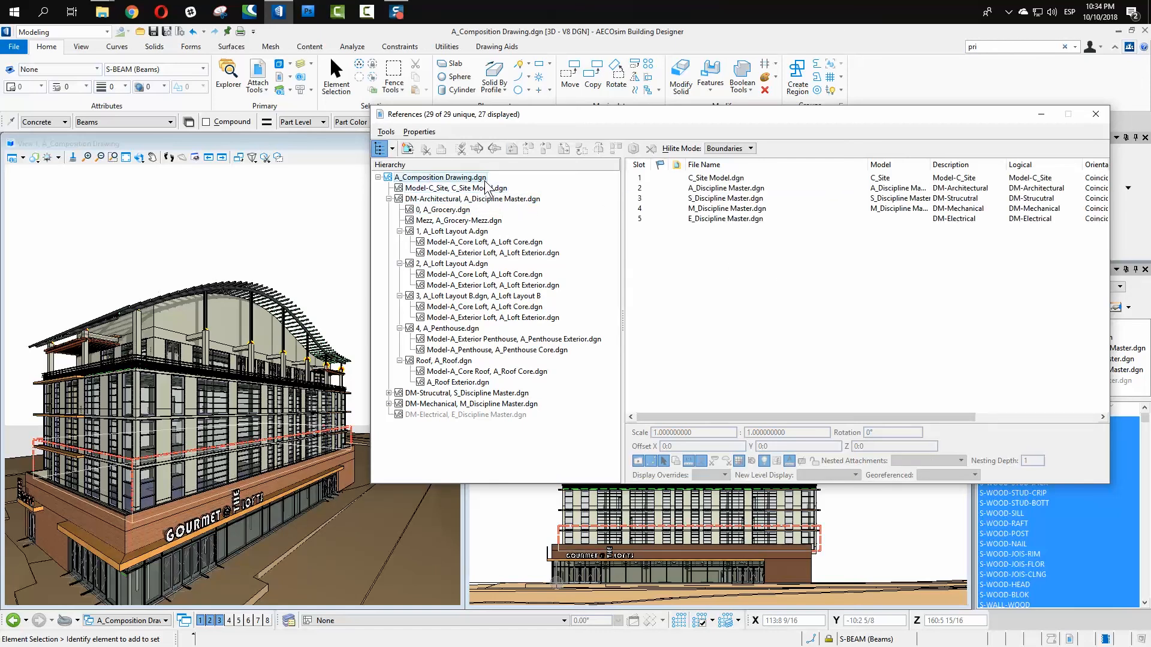
{"action": "left_click", "coordinate": [744, 190]}
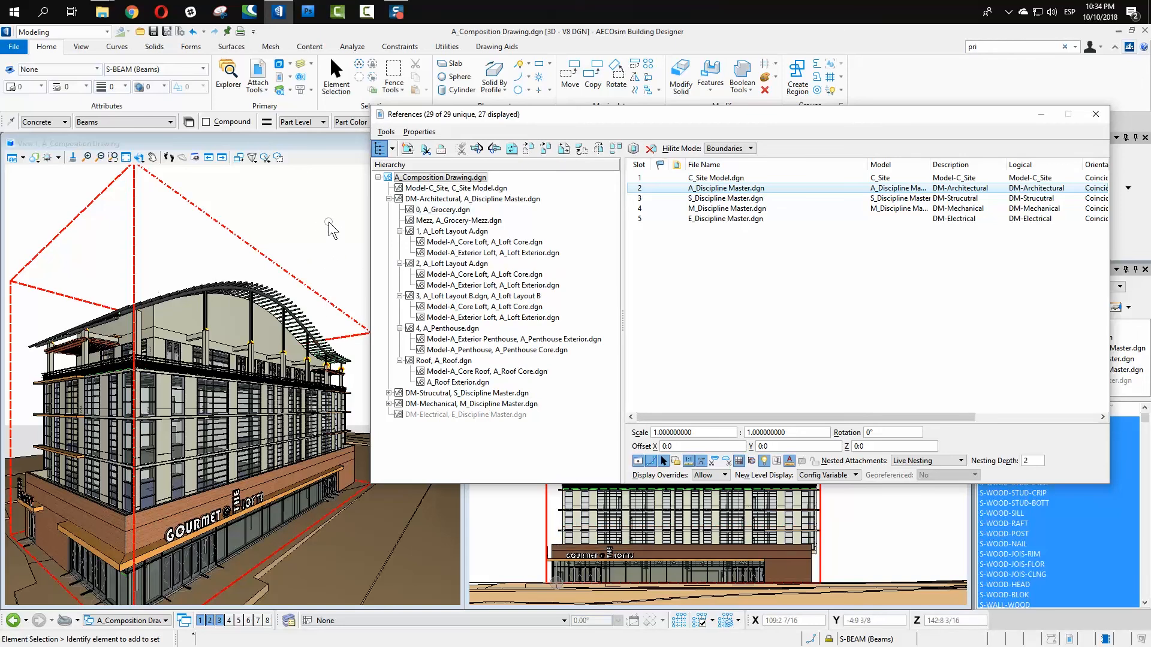
Step: Exchange the composition drawing for the level 1 reference file A_Loft Layout A.dgn
{"action": "left_click", "coordinate": [470, 232]}
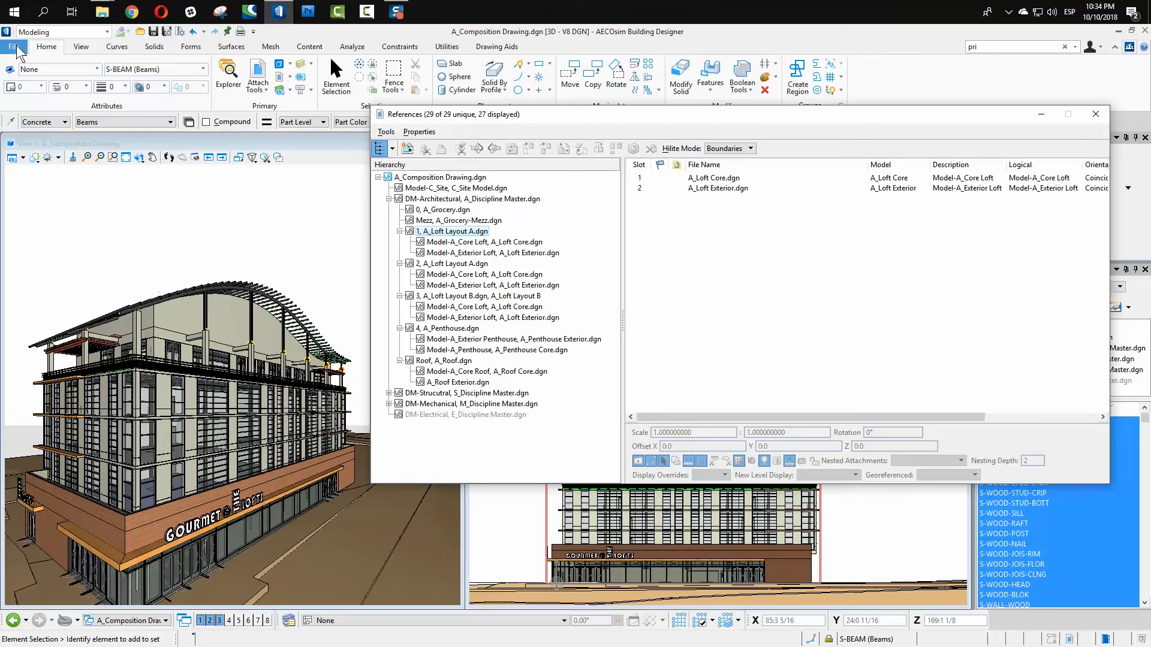
{"action": "right_click", "coordinate": [450, 230]}
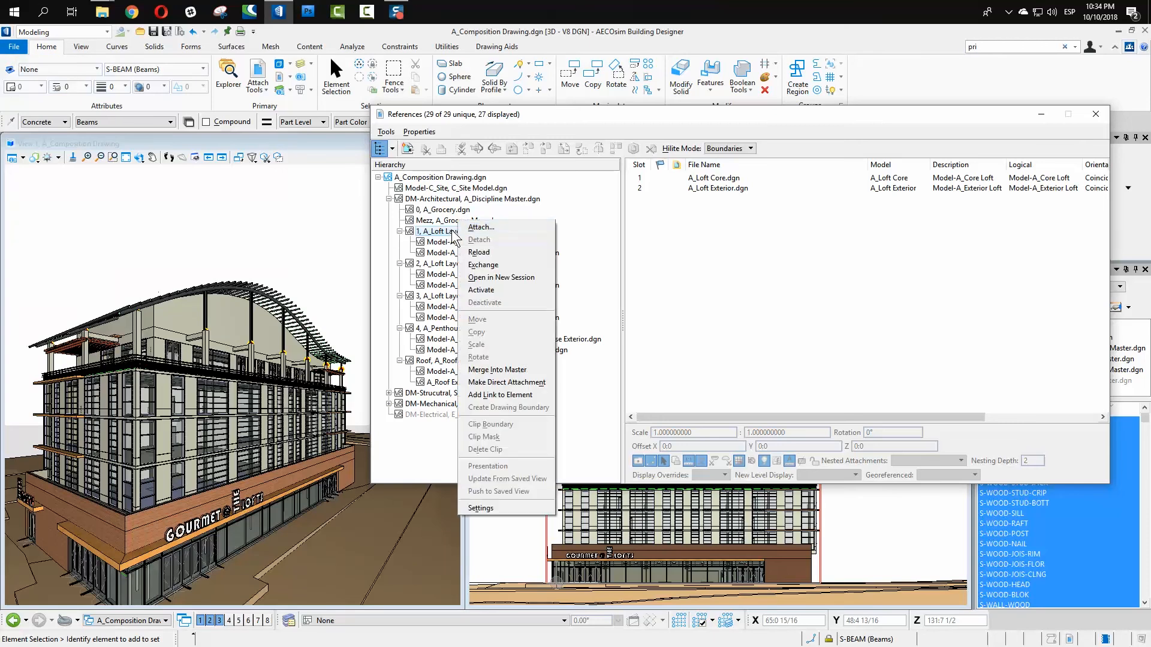
{"action": "left_click", "coordinate": [508, 264]}
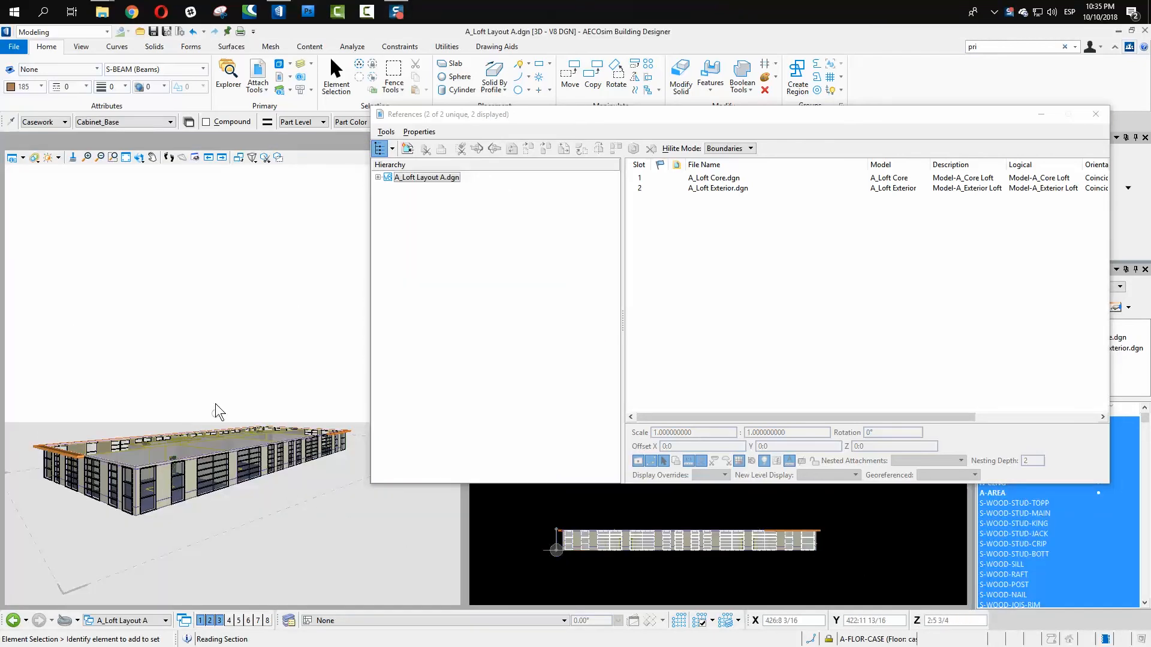
Step: Examine the A_Loft Core.dgn and A_Loft Exterior.dgn references attached to A_Loft Layout A.dgn
{"action": "left_click", "coordinate": [378, 177]}
{"action": "left_click", "coordinate": [476, 190]}
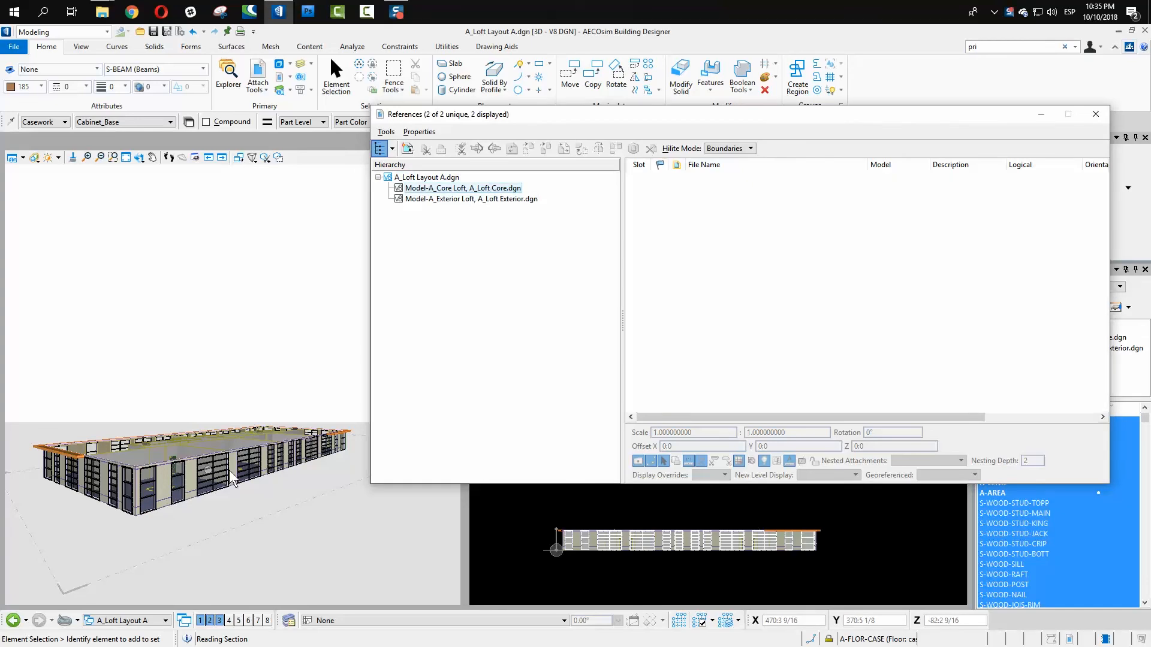
{"action": "left_click", "coordinate": [529, 200]}
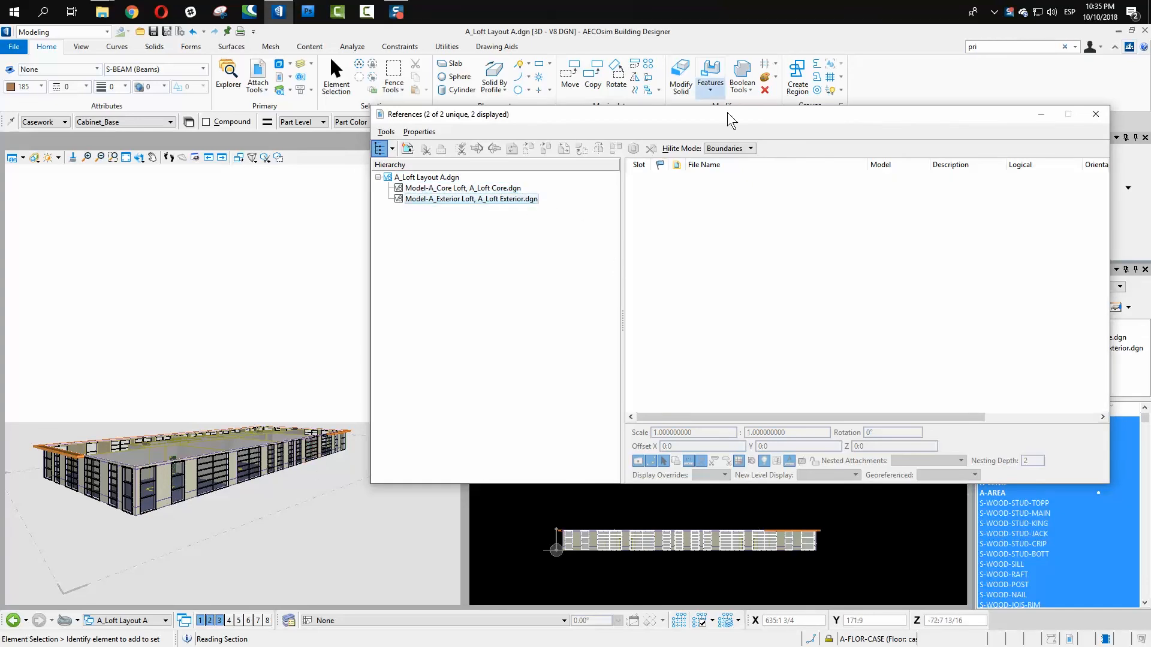
{"action": "left_click_drag", "start_coordinate": [734, 115], "coordinate": [625, 89]}
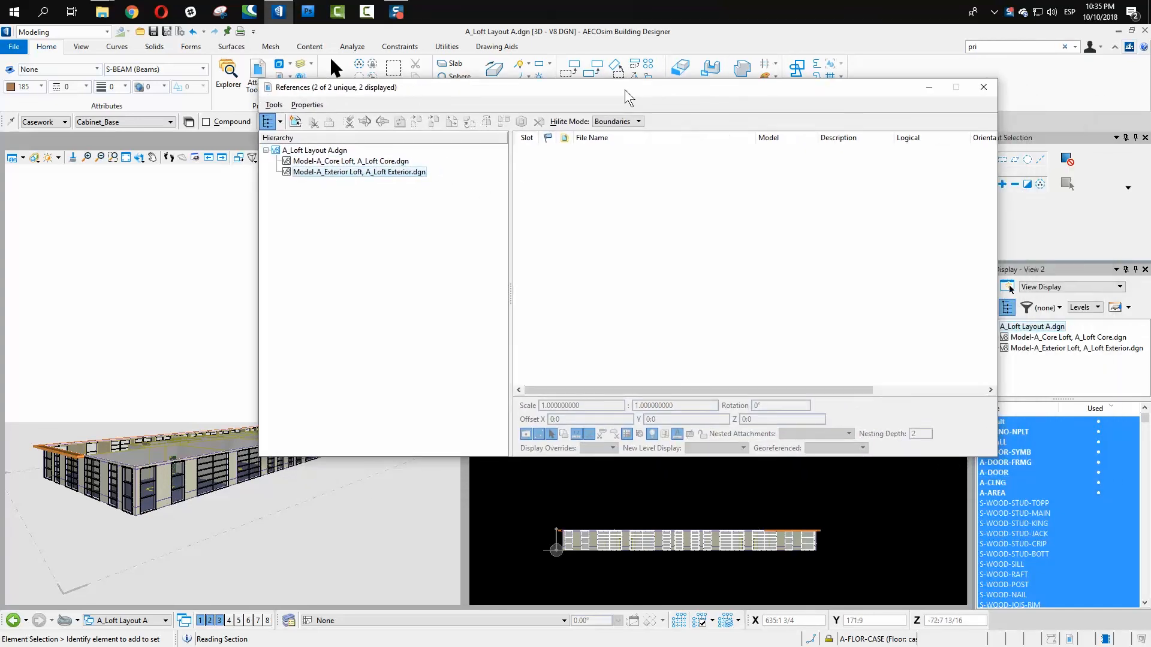
{"action": "left_click", "coordinate": [336, 151]}
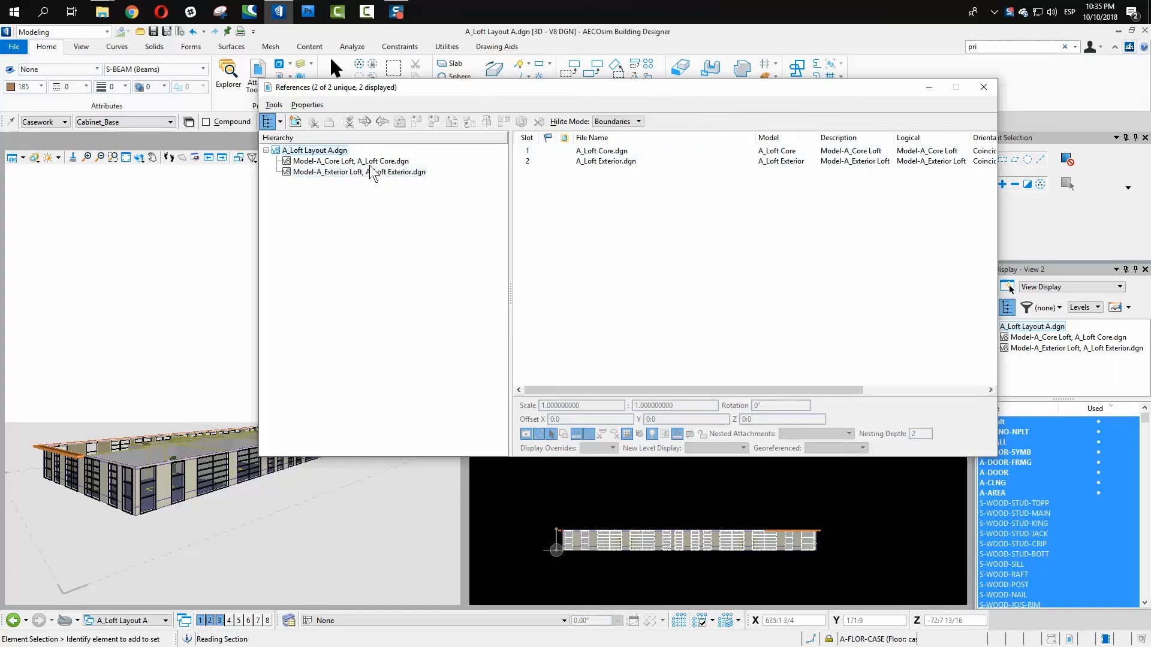
{"action": "left_click", "coordinate": [341, 162]}
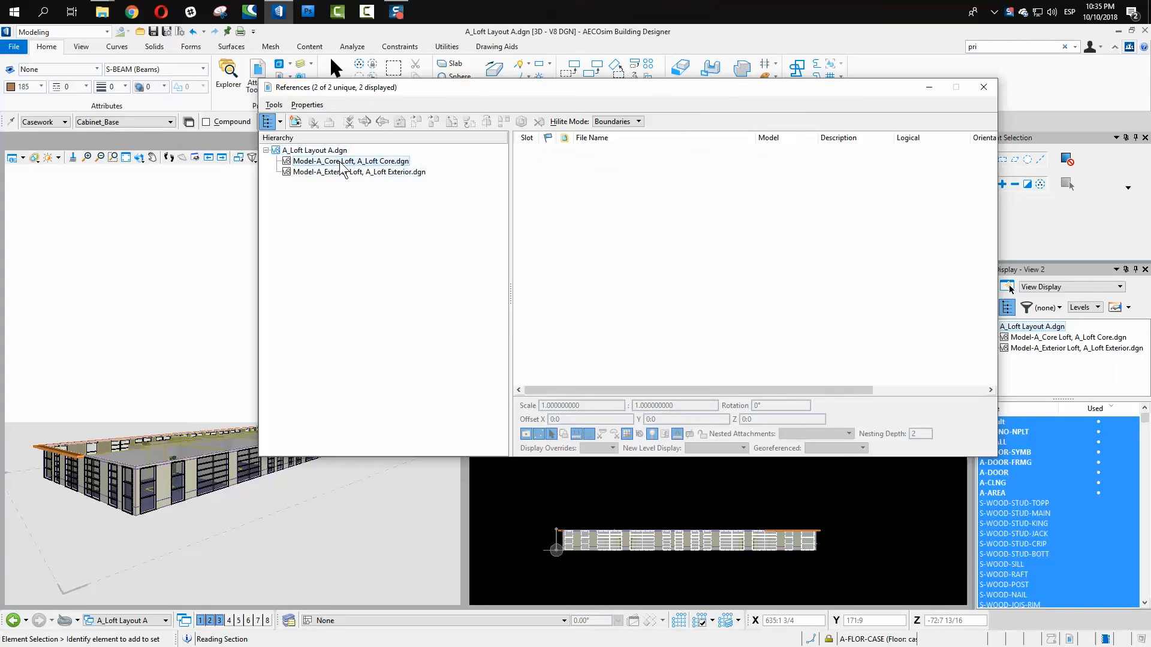
{"action": "left_click_drag", "start_coordinate": [511, 161], "coordinate": [434, 155]}
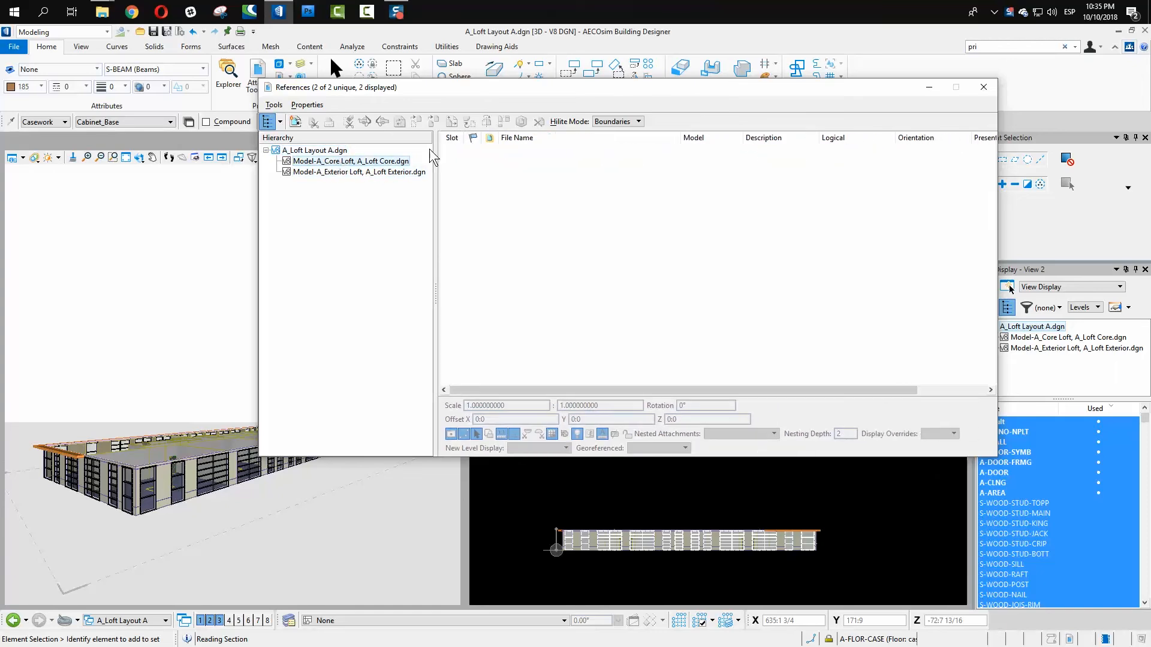
{"action": "left_click", "coordinate": [316, 151]}
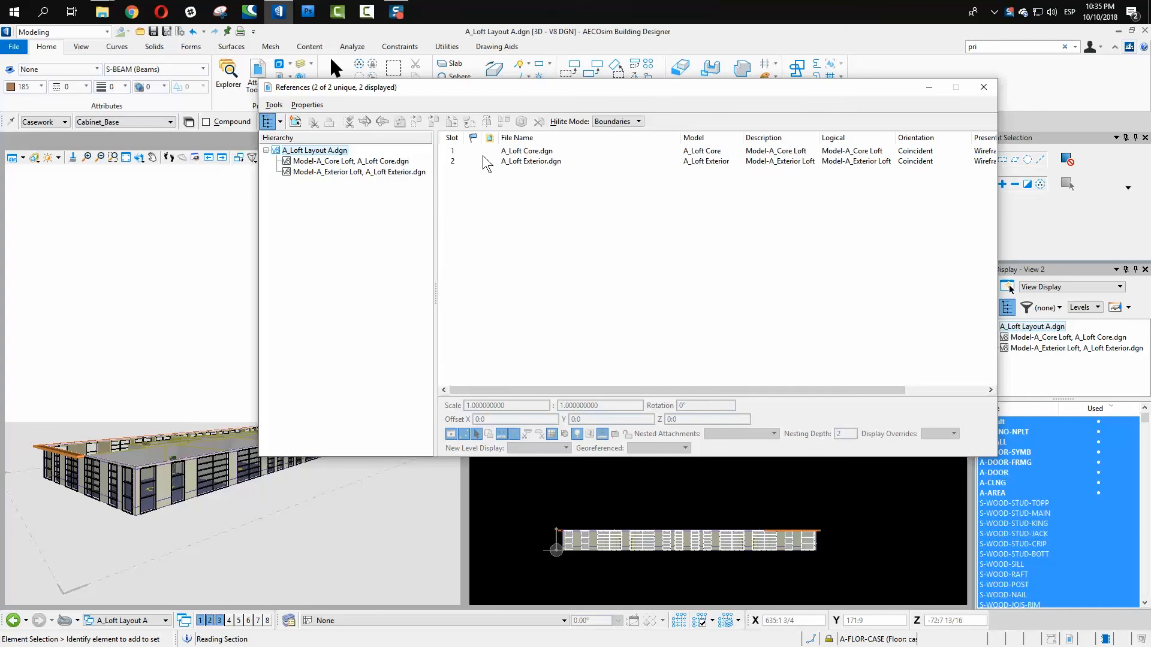
Step: Turn off the display of the A_Loft Core.dgn reference in A_Loft Layout A.dgn
{"action": "left_click", "coordinate": [552, 151]}
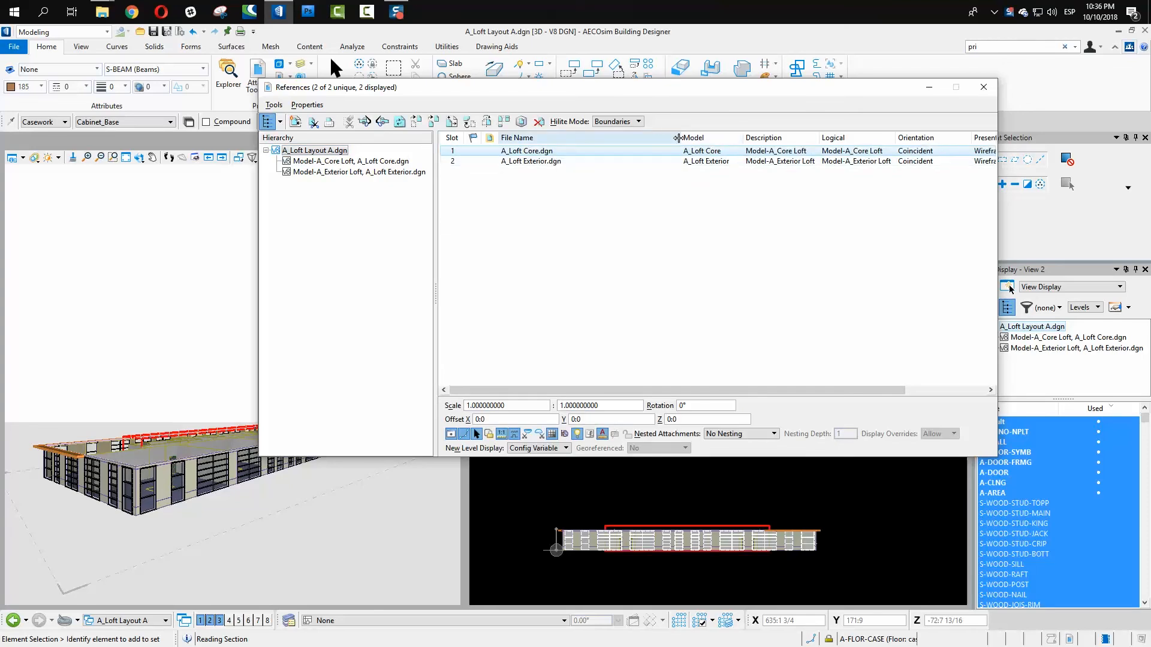
{"action": "left_click_drag", "start_coordinate": [681, 137], "coordinate": [598, 137]}
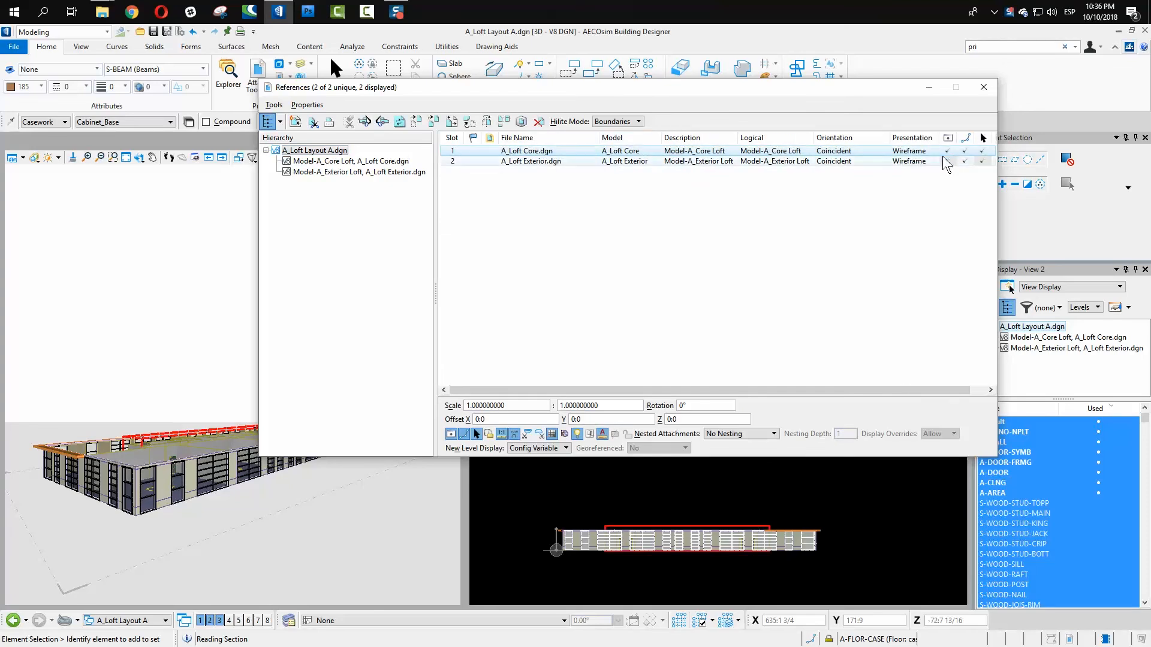
{"action": "right_click", "coordinate": [1059, 340]}
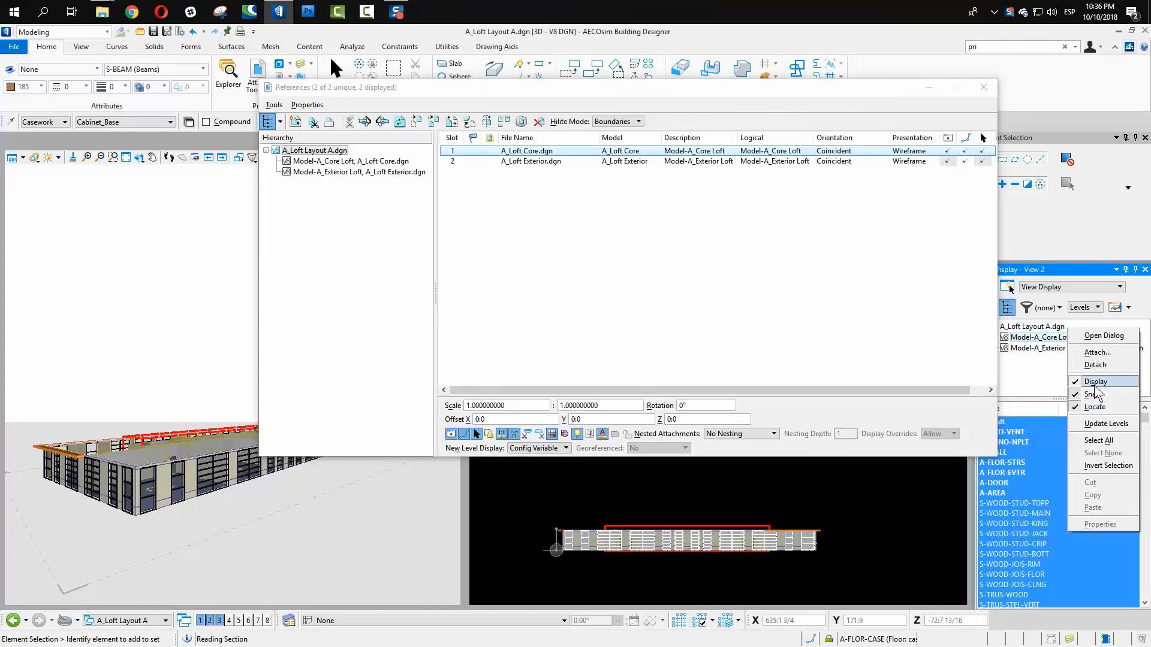
{"action": "left_click", "coordinate": [790, 274]}
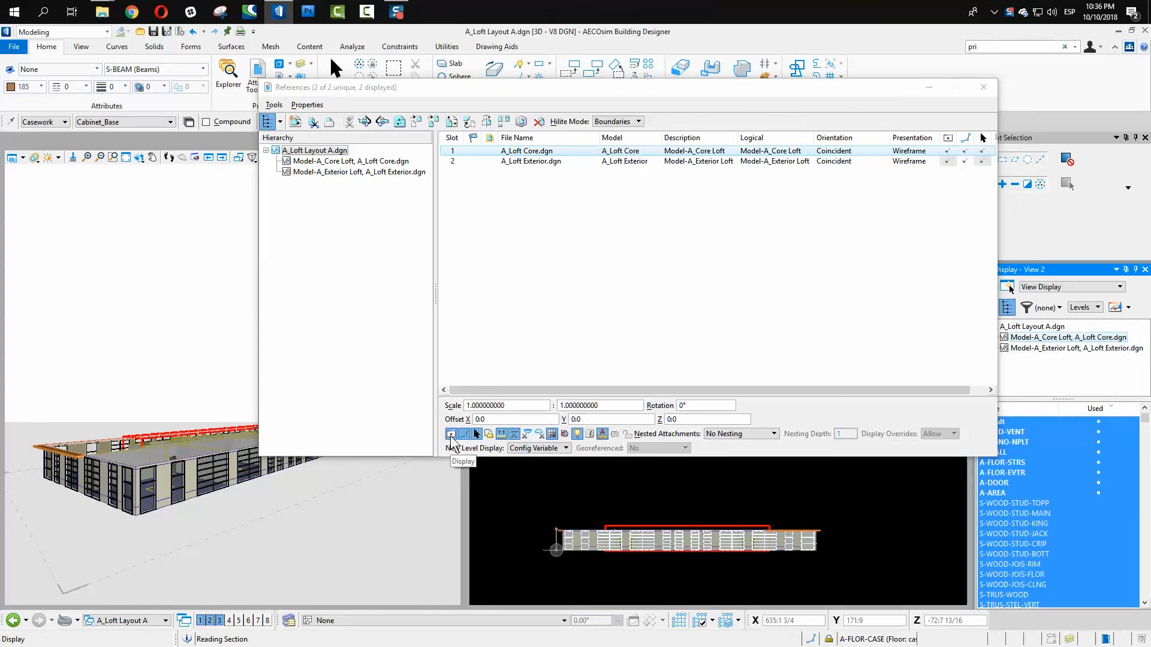
{"action": "left_click", "coordinate": [948, 150]}
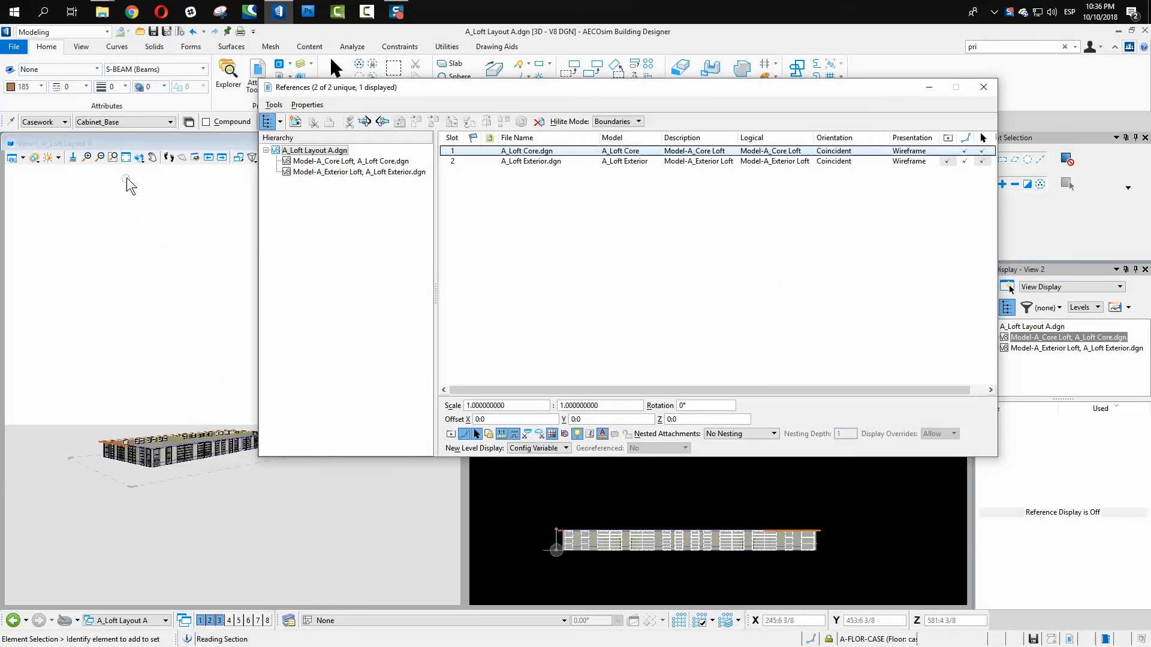
Step: Compare the loft floor with the A_Loft Core.dgn reference shown and hidden again
{"action": "left_click", "coordinate": [139, 157]}
{"action": "left_click_drag", "start_coordinate": [184, 389], "coordinate": [201, 423]}
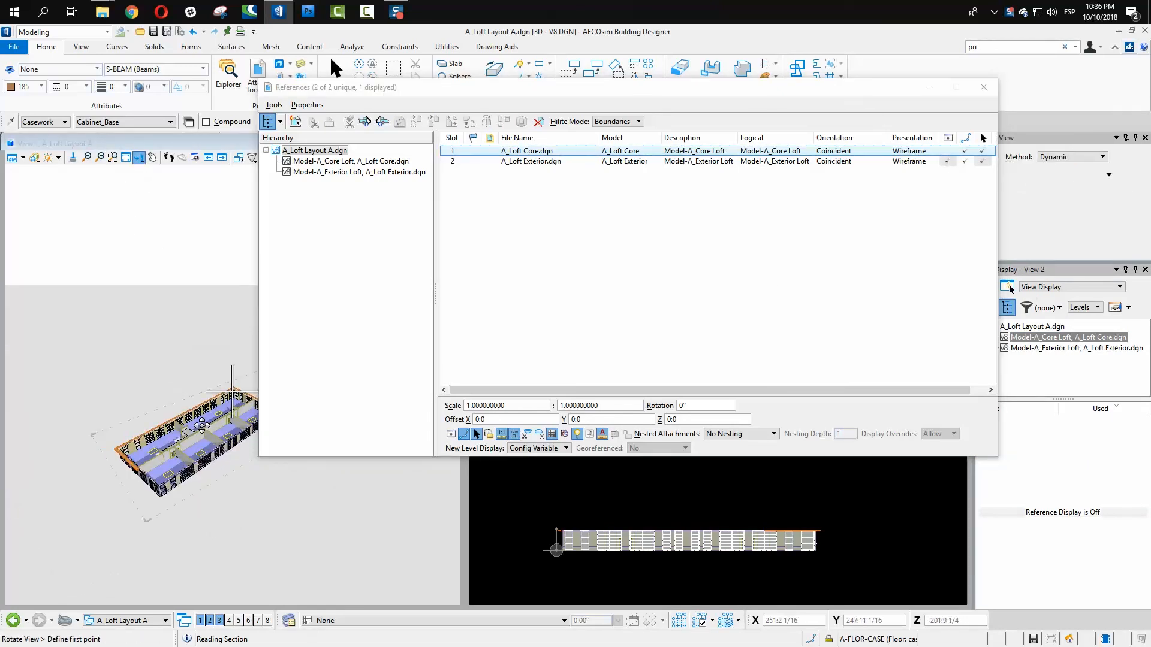
{"action": "scroll", "coordinate": [202, 422], "scroll_direction": "up", "scroll_amount": 2}
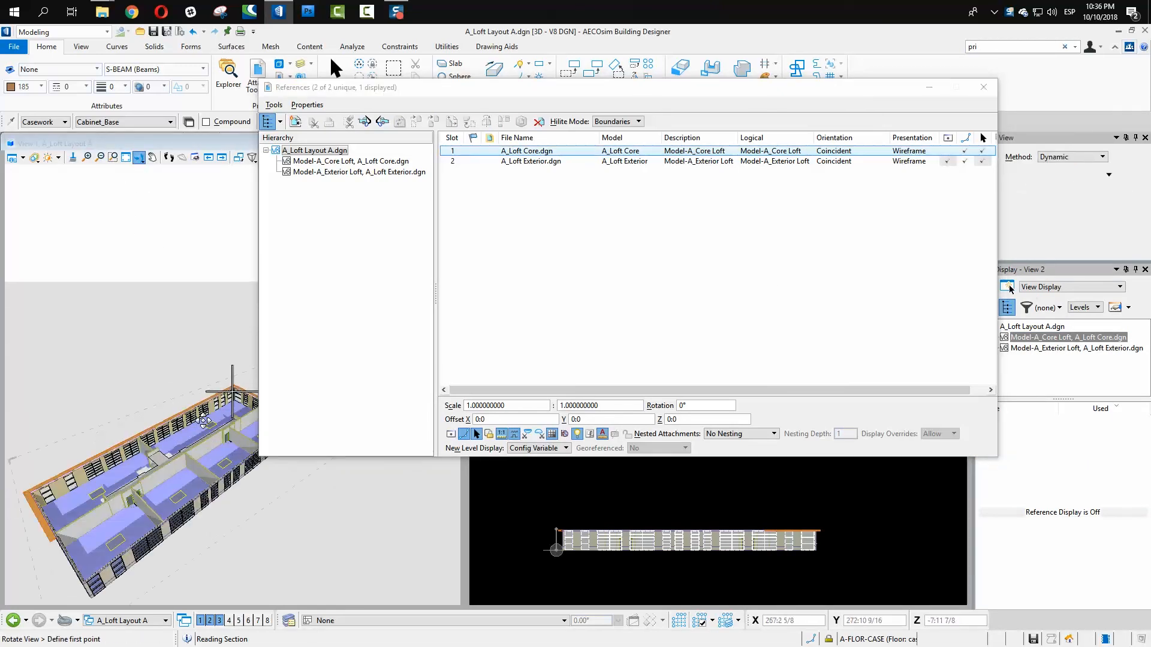
{"action": "left_click", "coordinate": [947, 160]}
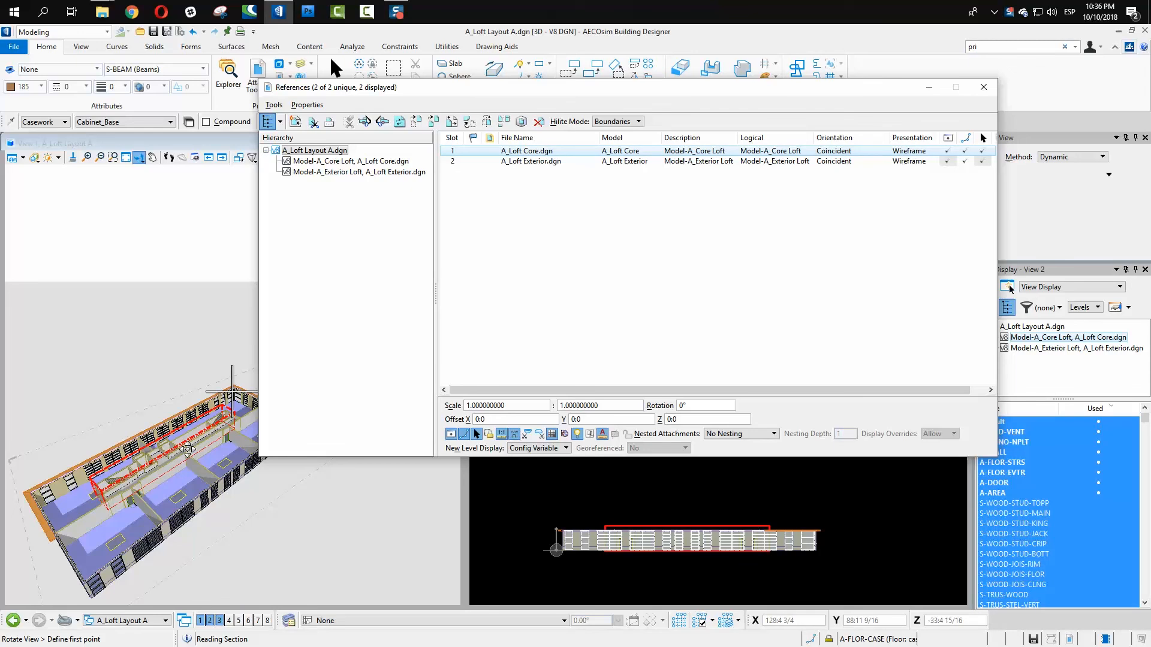
{"action": "scroll", "coordinate": [188, 450], "scroll_direction": "up", "scroll_amount": 2}
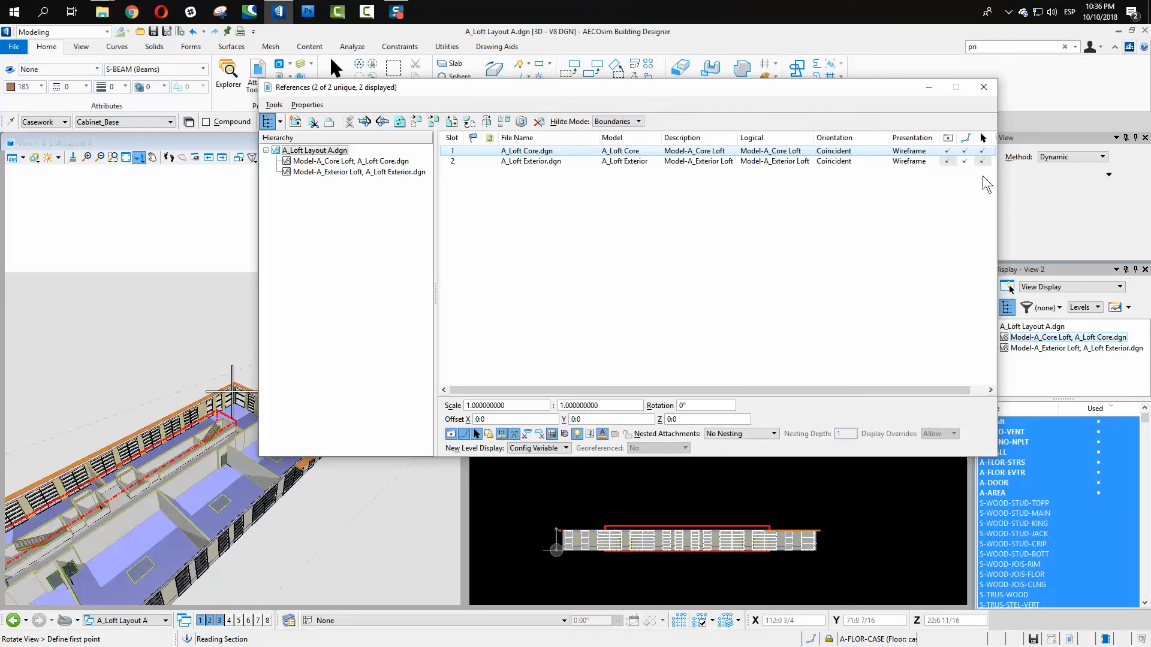
{"action": "left_click", "coordinate": [947, 150]}
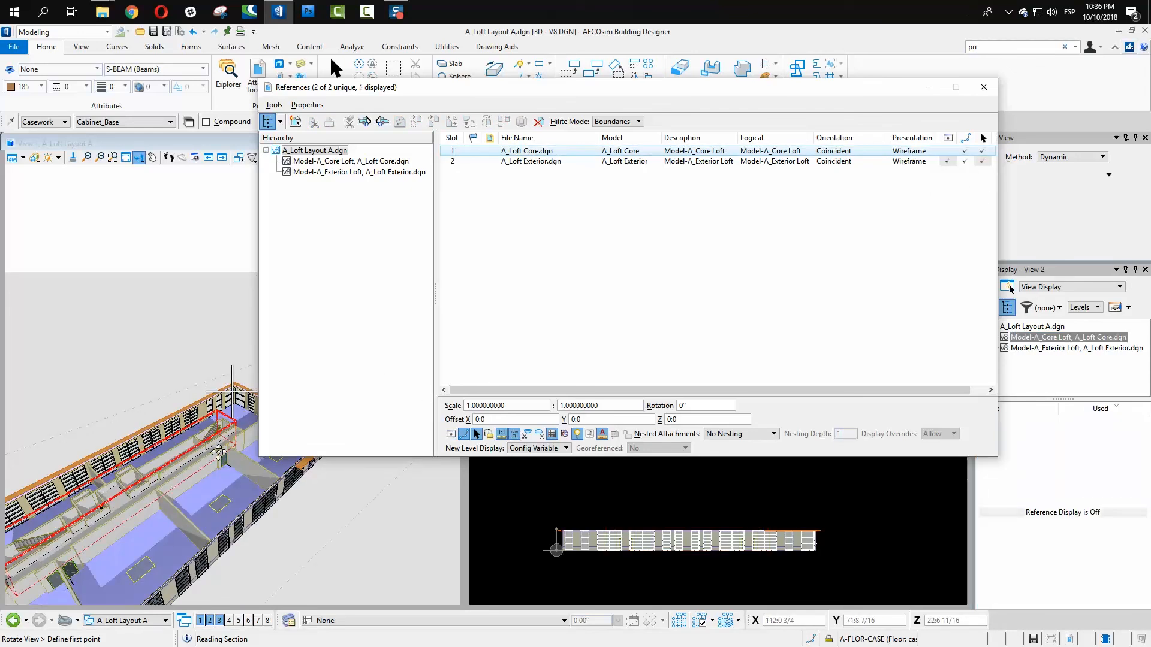
{"action": "scroll", "coordinate": [171, 486], "scroll_direction": "down", "scroll_amount": 2}
{"action": "scroll", "coordinate": [187, 487], "scroll_direction": "up", "scroll_amount": 2}
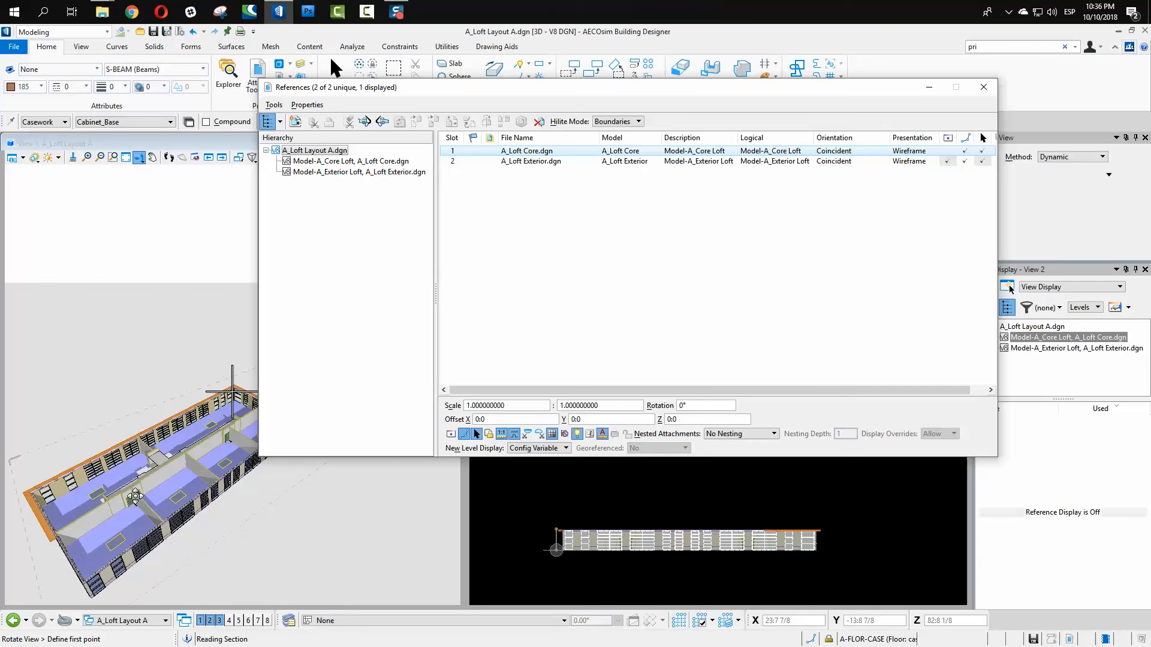
Step: Turn off the display of A_Loft Exterior.dgn and examine the elements modelled directly in the loft layout file
{"action": "left_click", "coordinate": [947, 161]}
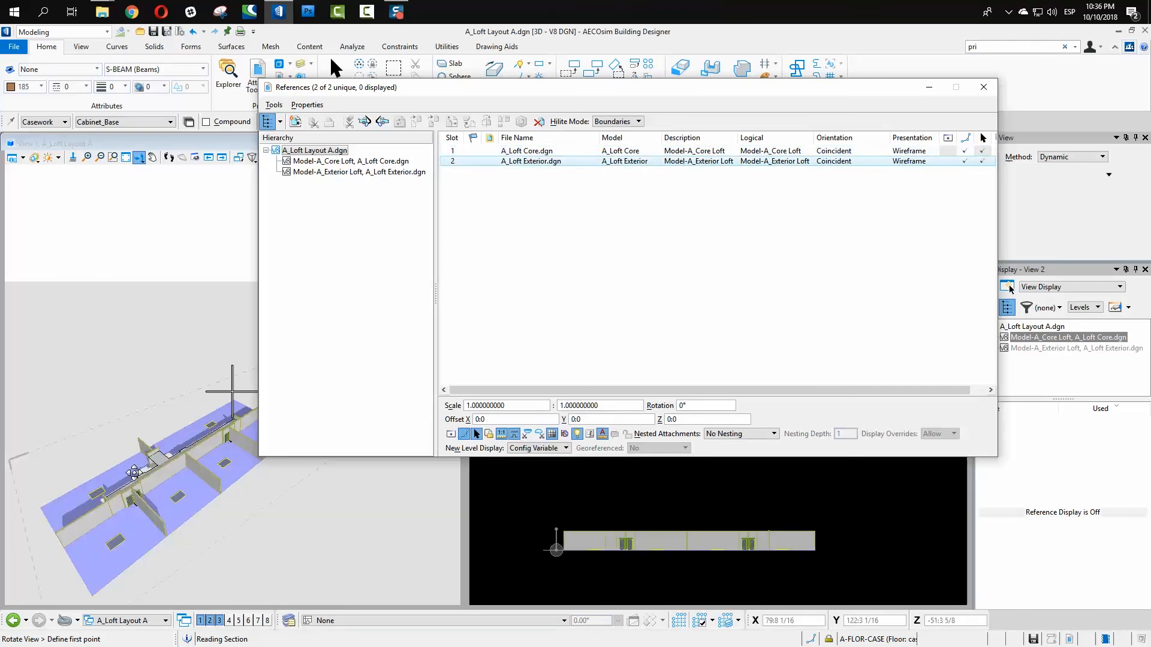
{"action": "scroll", "coordinate": [135, 483], "scroll_direction": "up", "scroll_amount": 2}
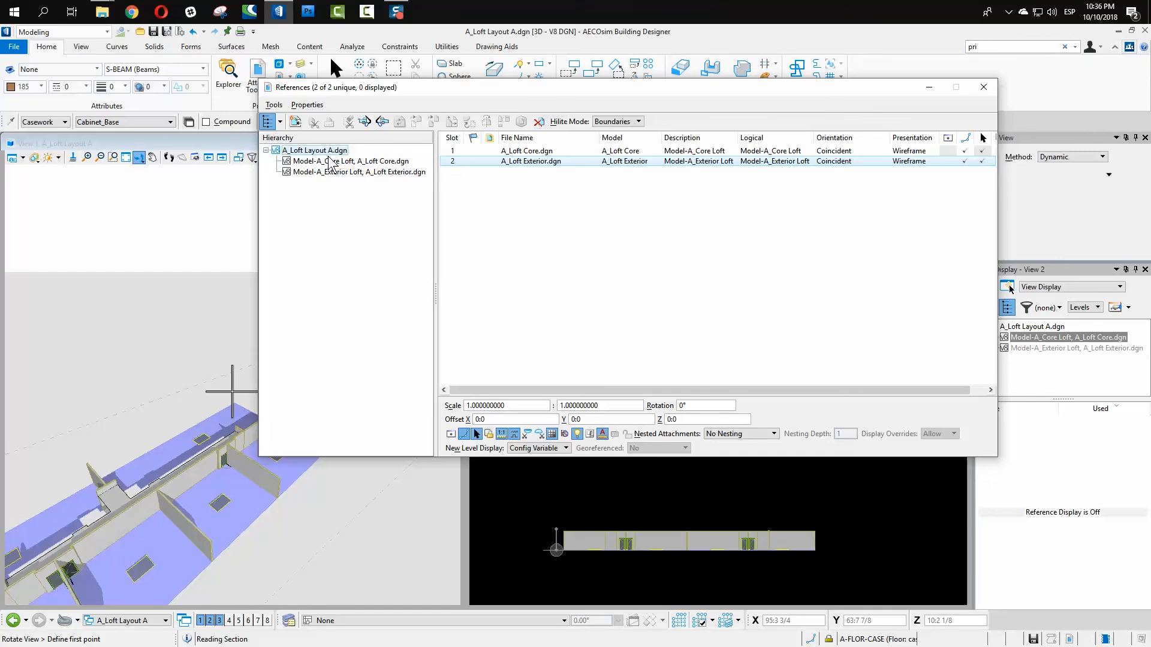
{"action": "scroll", "coordinate": [162, 504], "scroll_direction": "down", "scroll_amount": 2}
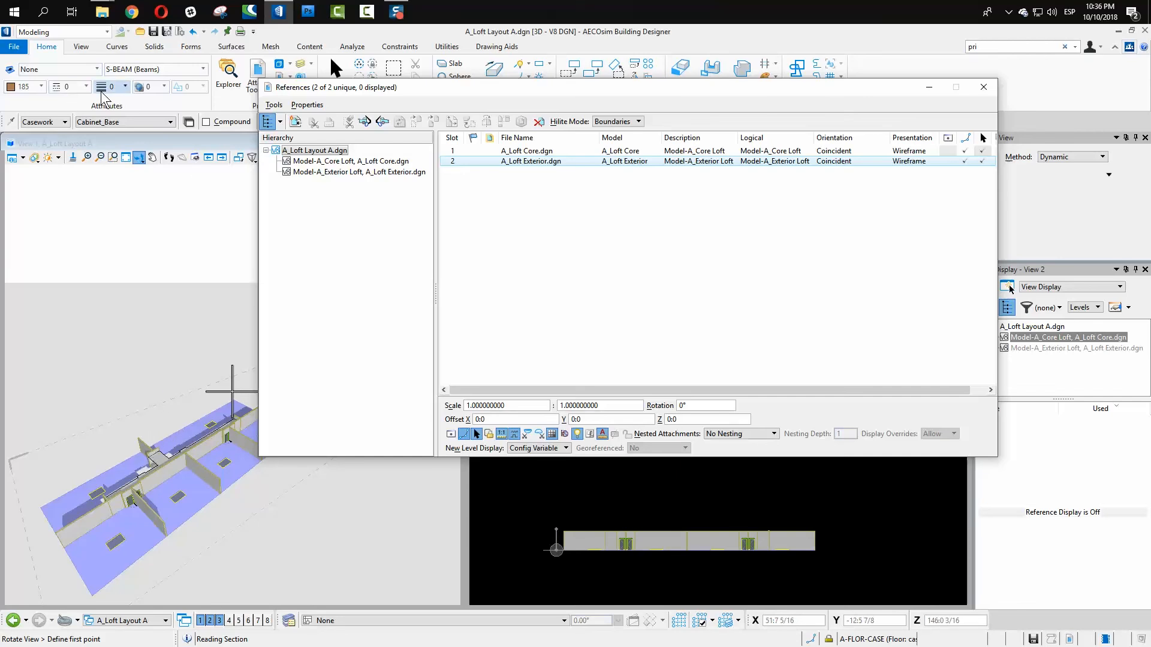
Step: Move the partition wall on the far side of the loft layout about 71 ft out beyond the floor's near edge
{"action": "left_click_drag", "start_coordinate": [426, 90], "coordinate": [553, 152]}
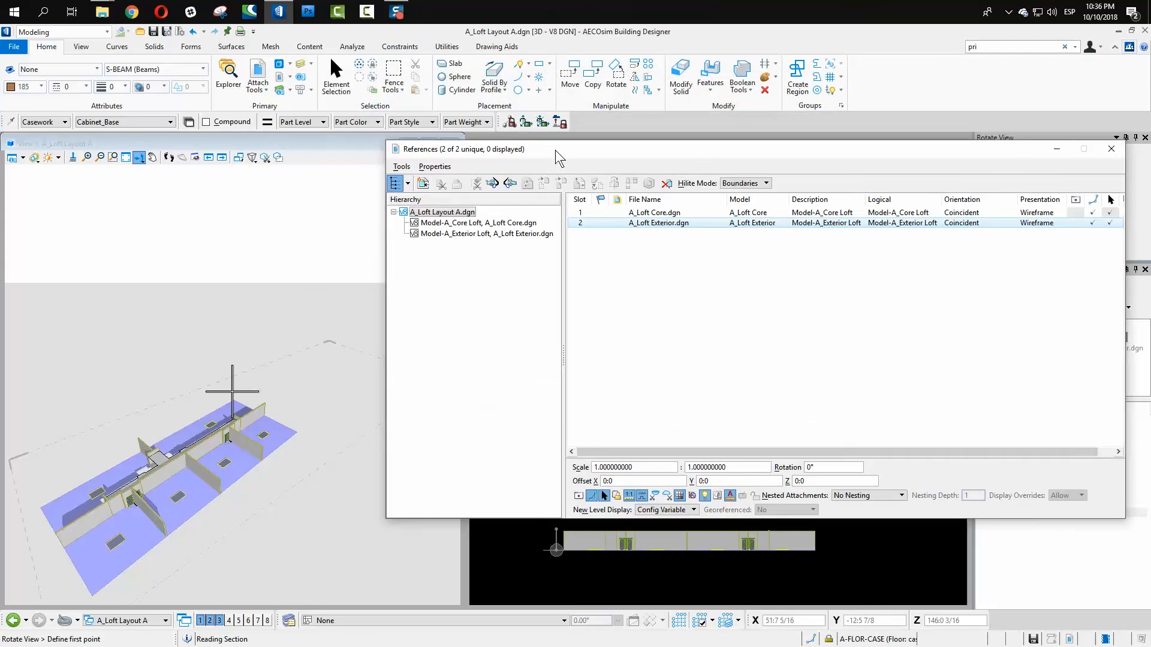
{"action": "left_click", "coordinate": [570, 75]}
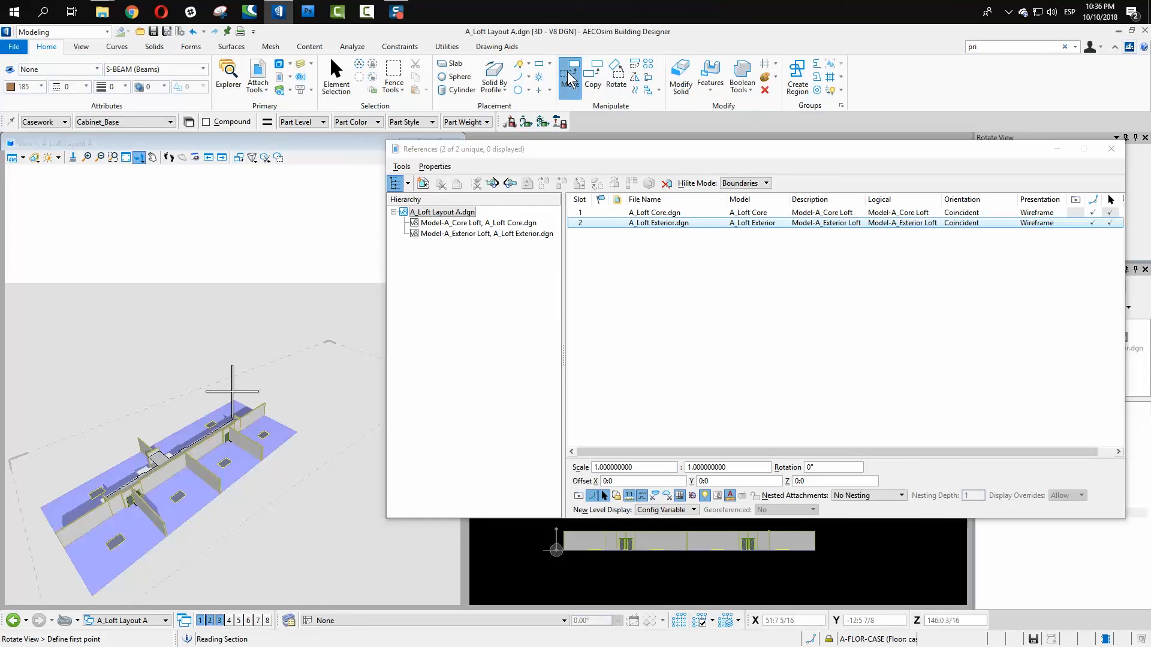
{"action": "left_click", "coordinate": [146, 443]}
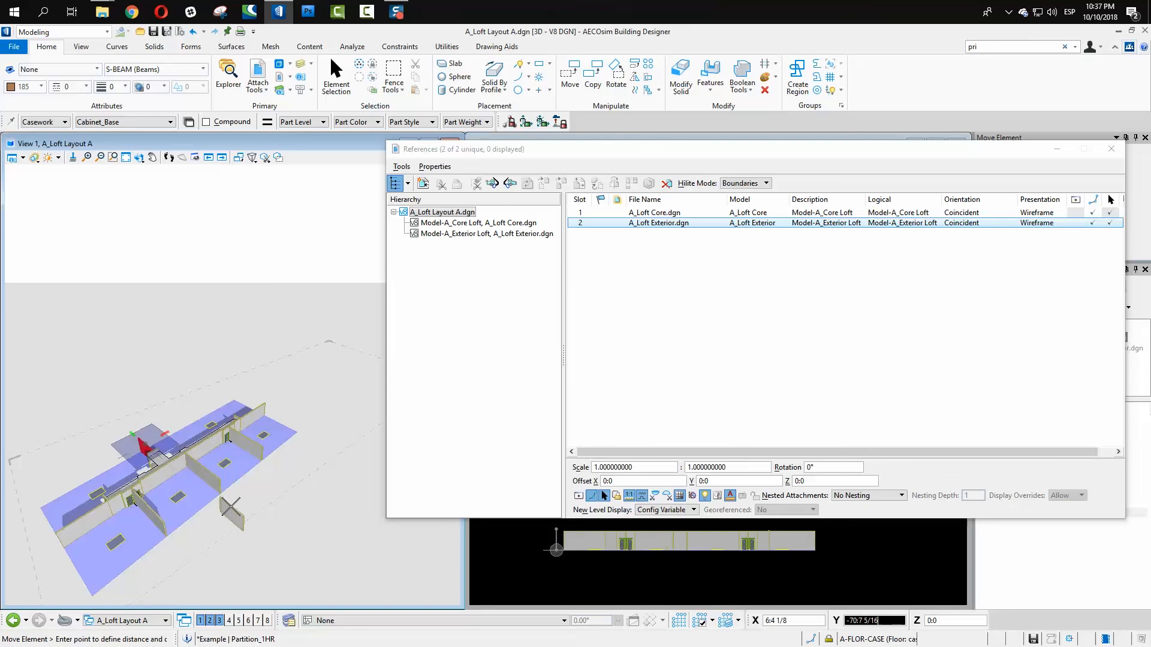
{"action": "left_click", "coordinate": [233, 510]}
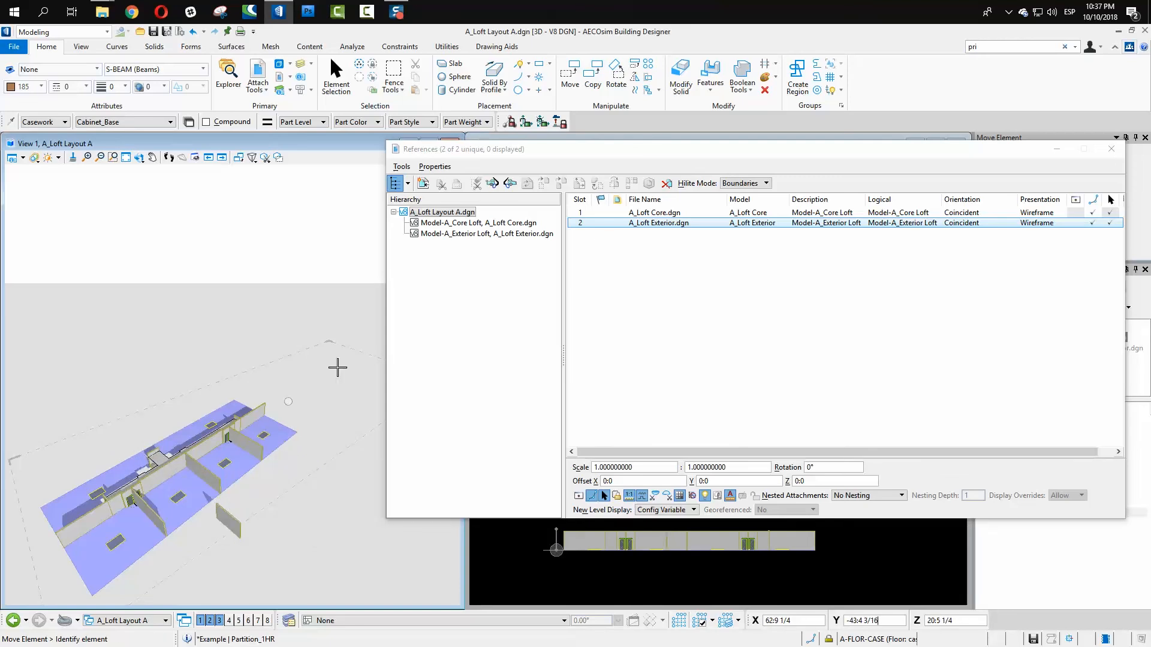
Step: Reopen A_Composition Drawing.dgn and examine the moved partition wall on both loft floors of the building
{"action": "left_click", "coordinate": [15, 47]}
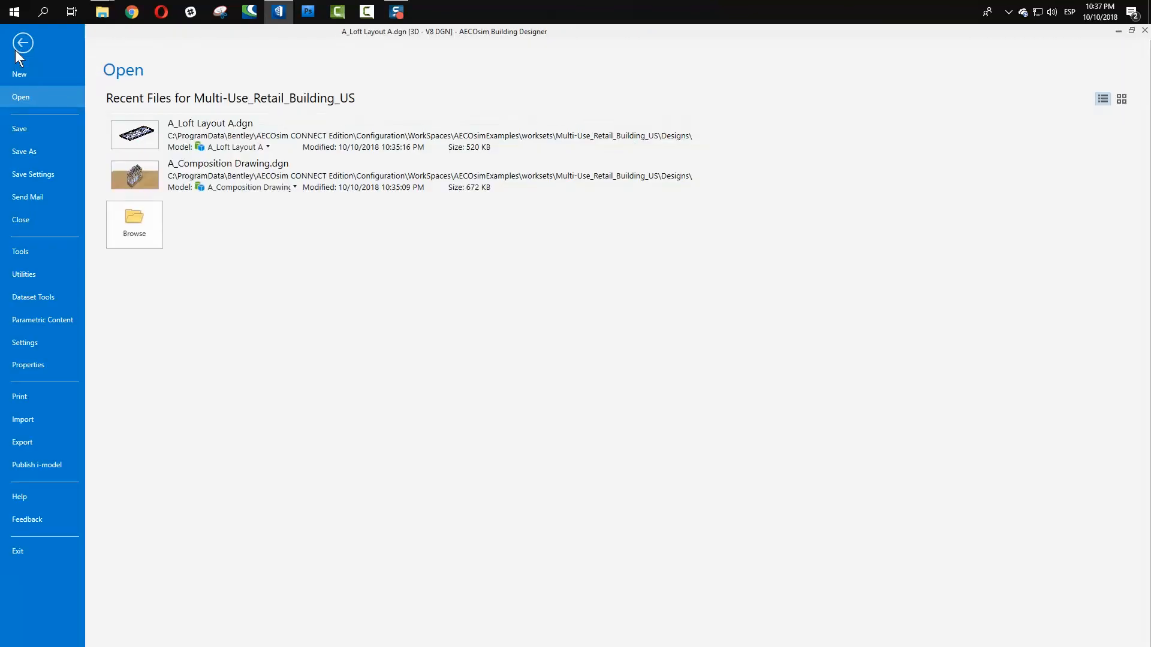
{"action": "key", "text": "Escape"}
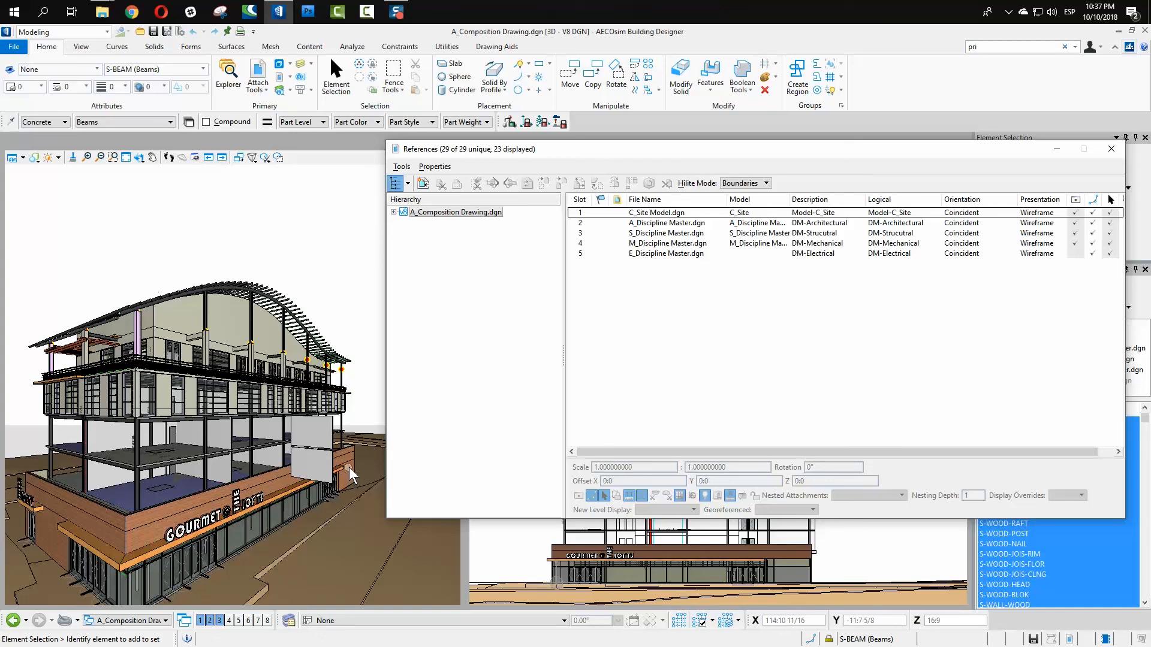
{"action": "scroll", "coordinate": [349, 467], "scroll_direction": "up", "scroll_amount": 2}
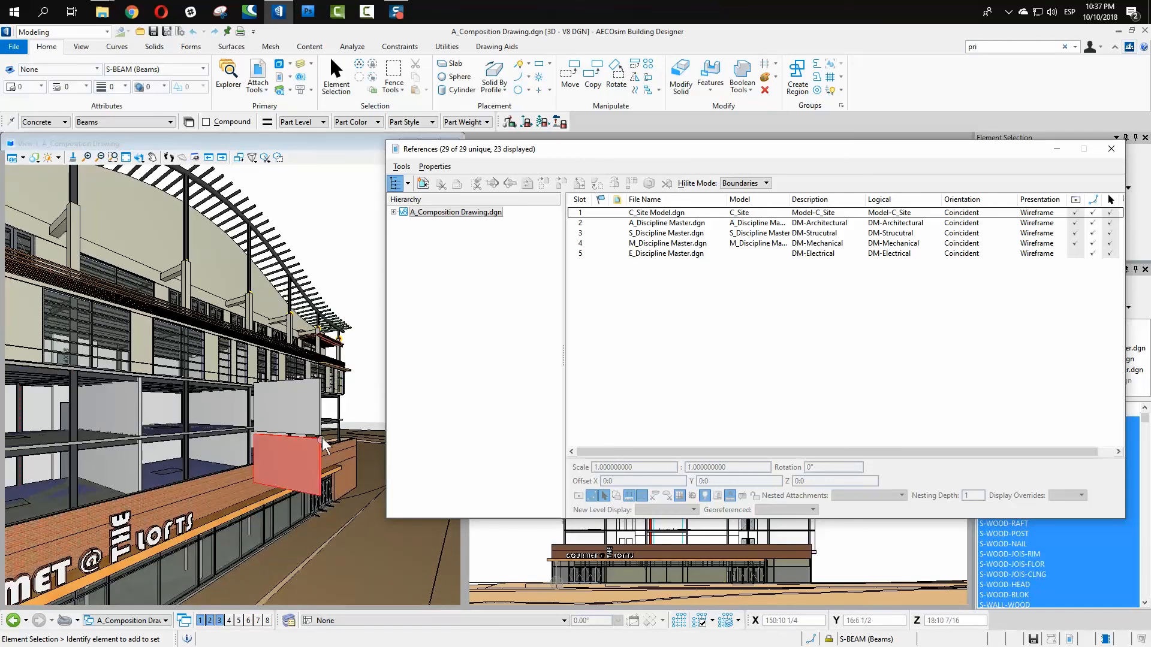
{"action": "mouse_move", "coordinate": [318, 405]}
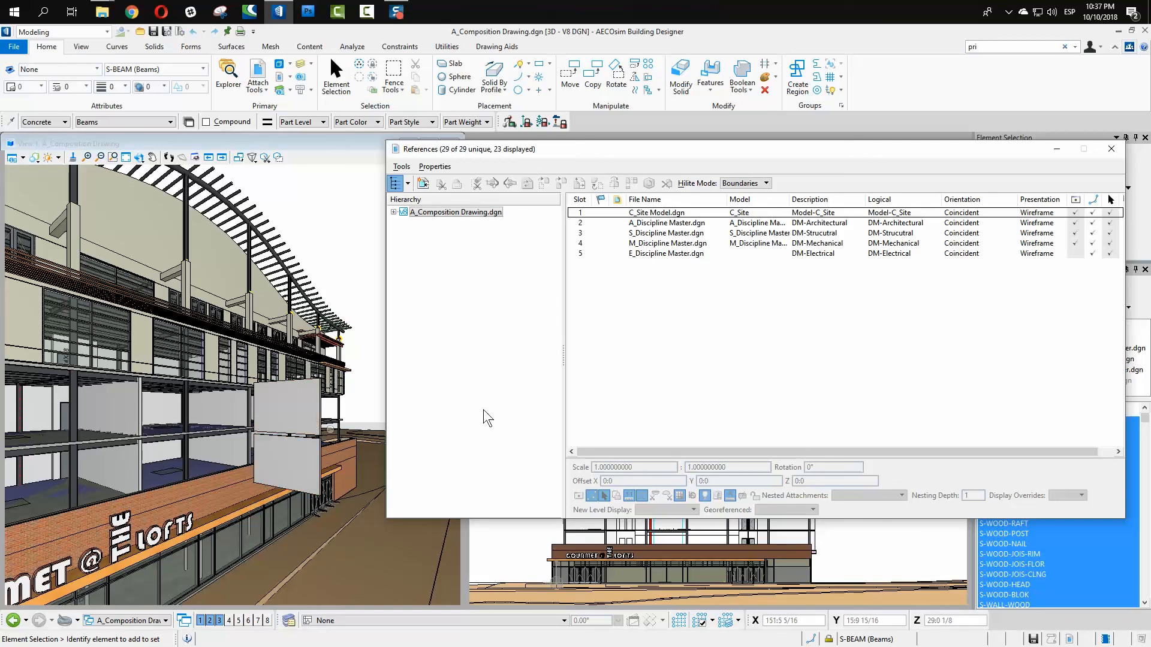
Step: Turn on the display of A_Loft Core.dgn and A_Loft Exterior.dgn nested under the level 1 and level 2 A_Loft Layout A.dgn references
{"action": "left_click", "coordinate": [394, 212]}
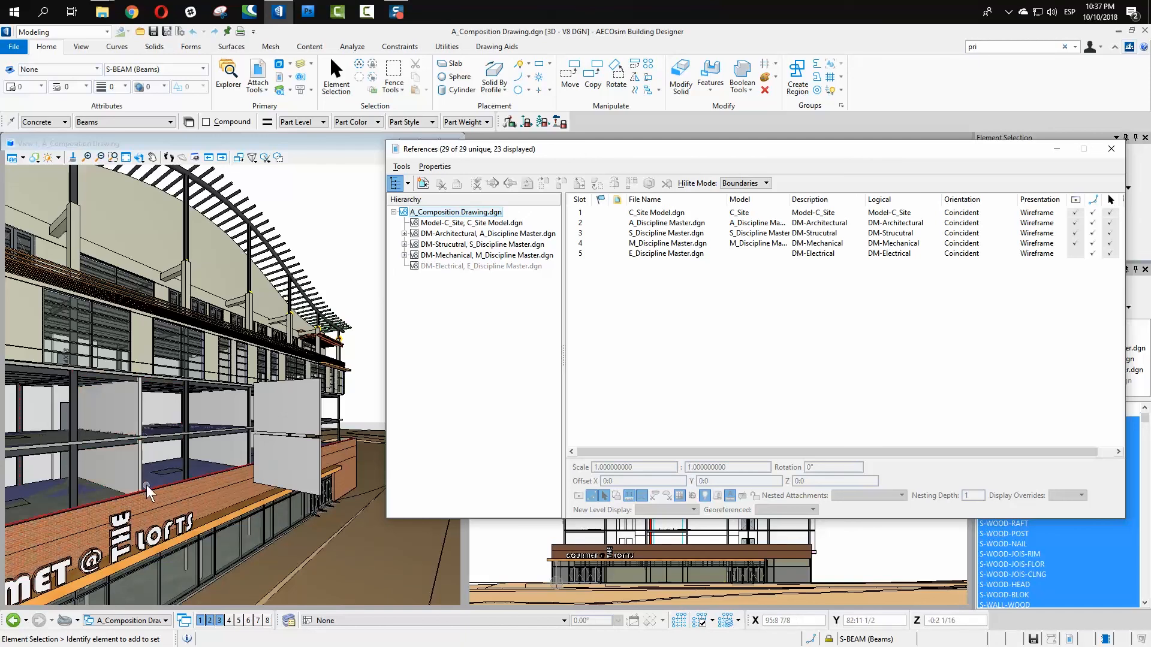
{"action": "left_click", "coordinate": [403, 234]}
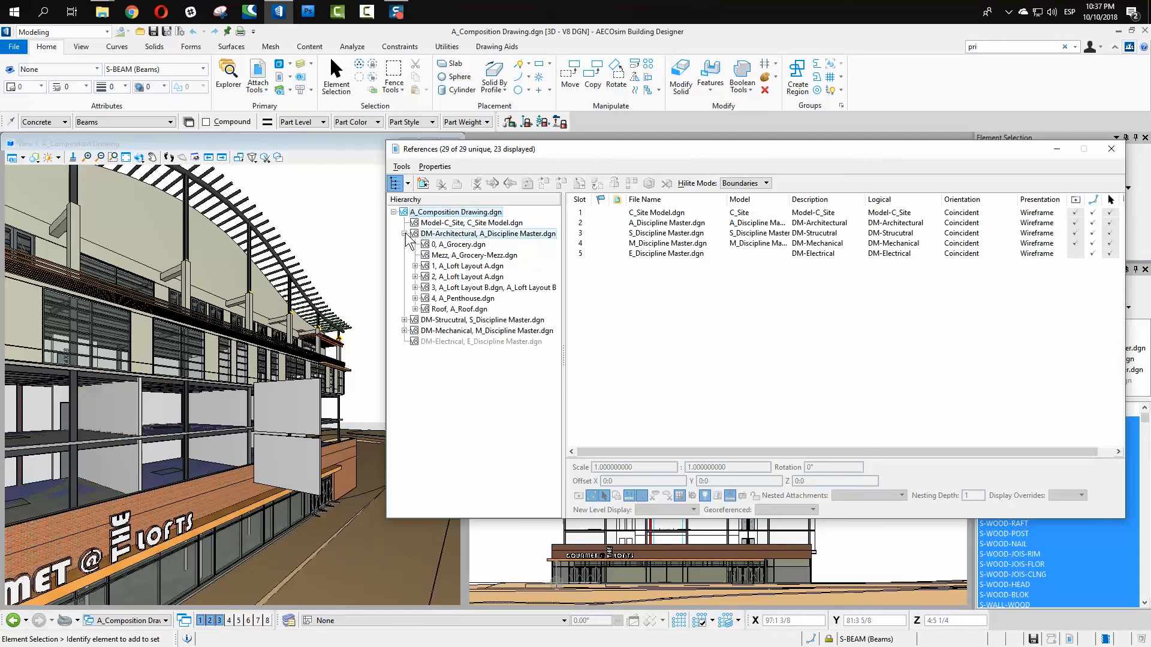
{"action": "left_click", "coordinate": [415, 267]}
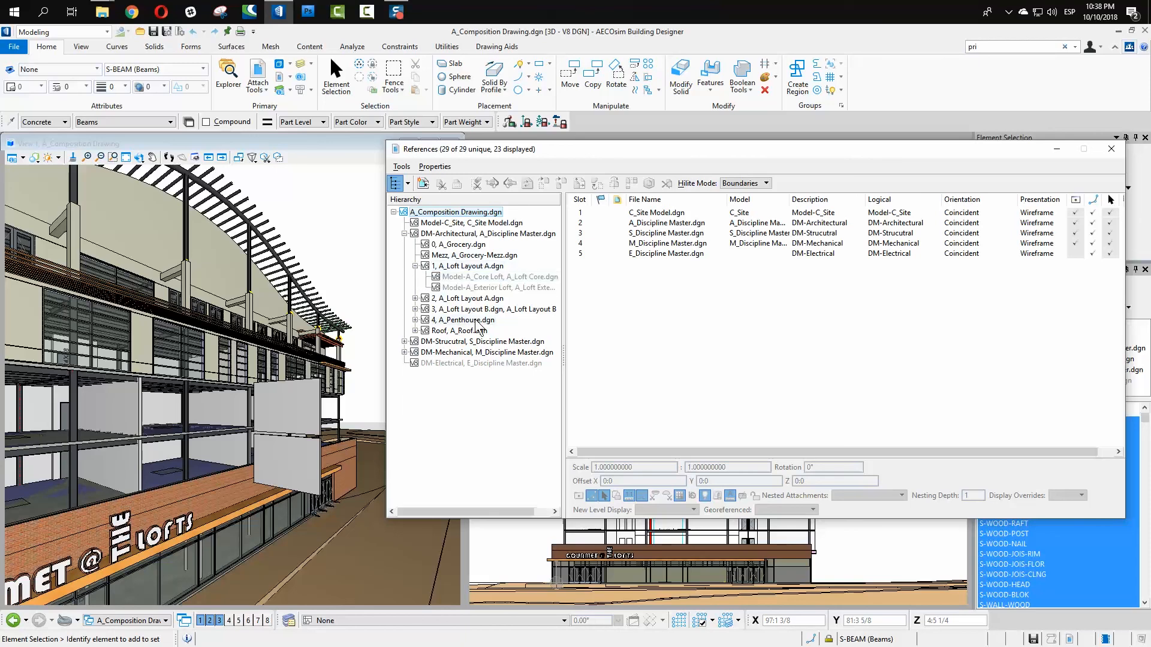
{"action": "left_click", "coordinate": [487, 268]}
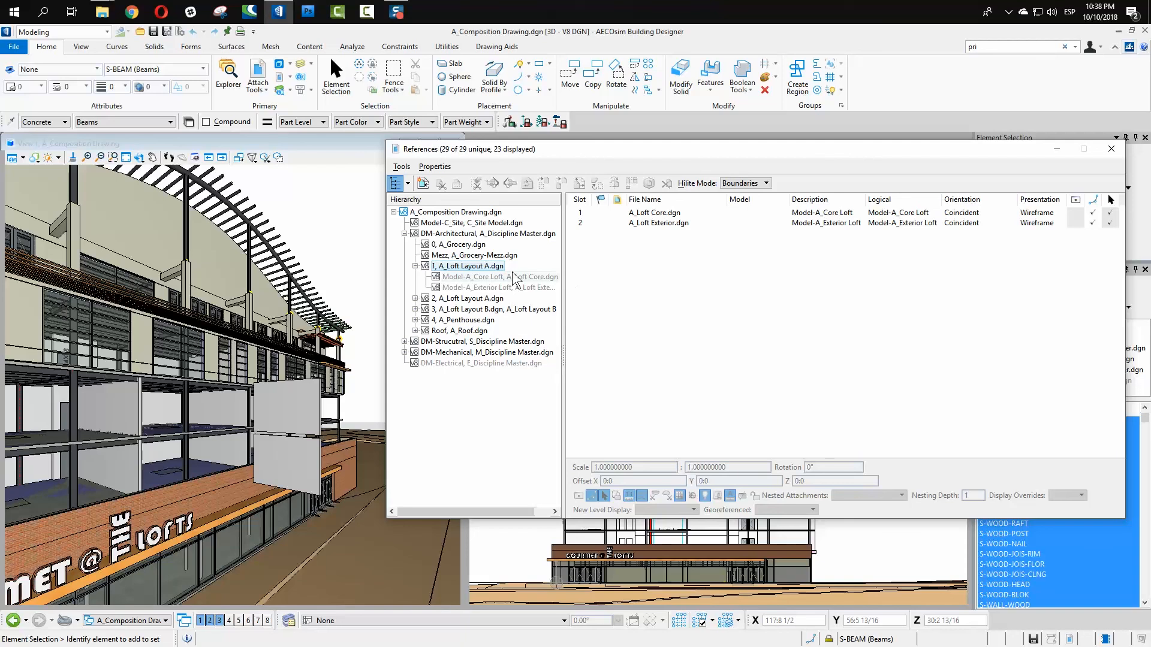
{"action": "left_click", "coordinate": [696, 213]}
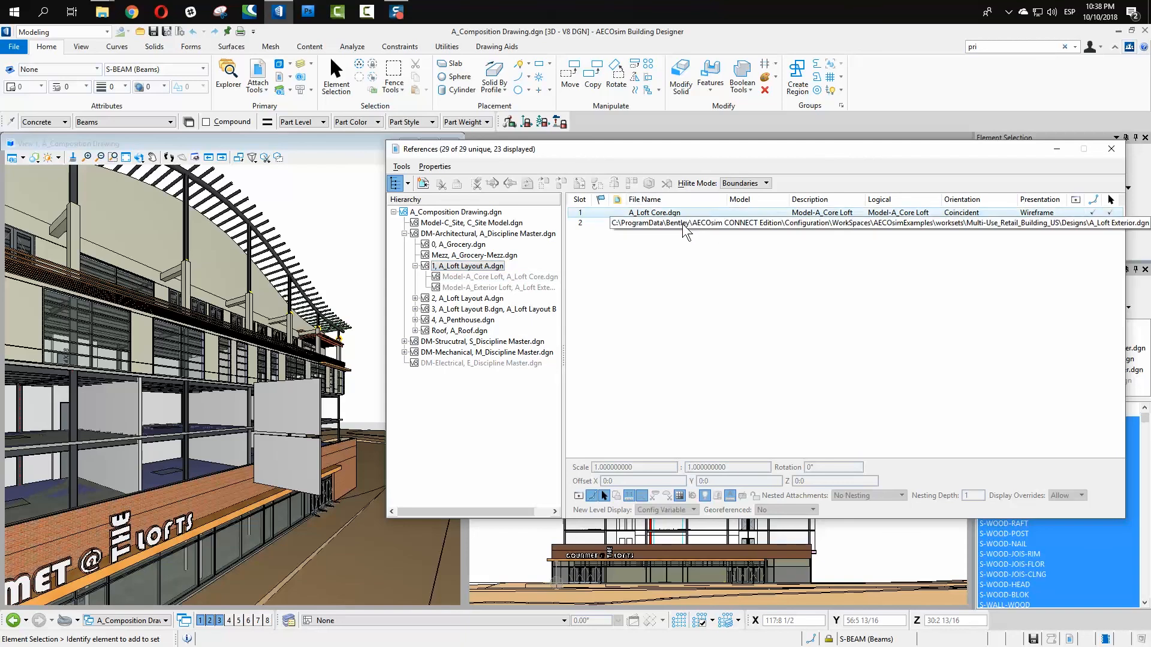
{"action": "left_click", "coordinate": [683, 223], "text": "shift"}
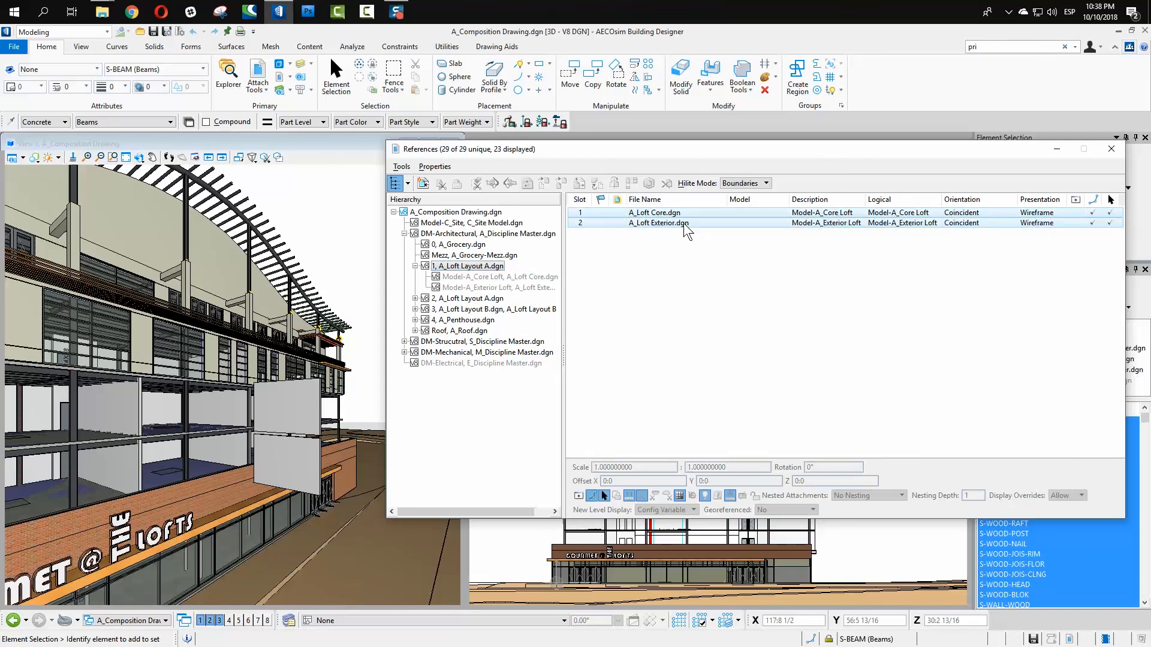
{"action": "left_click", "coordinate": [1075, 215]}
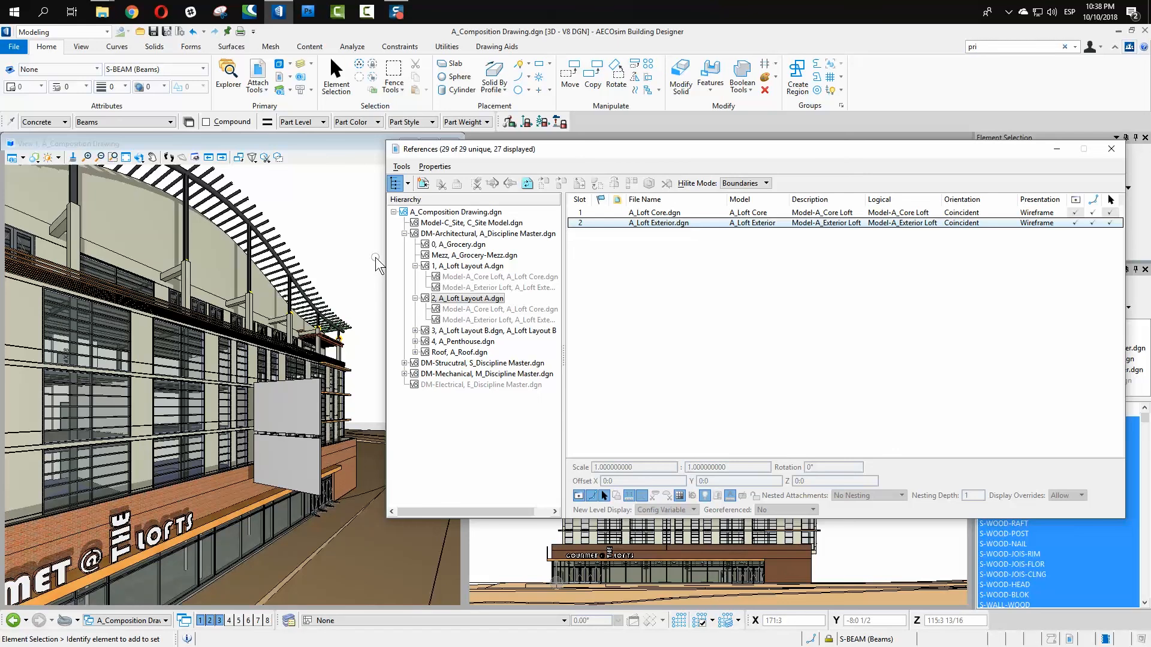
Step: Examine the floors and elevations defined for BUILDING 01 in the floor selector
{"action": "left_click", "coordinate": [564, 621]}
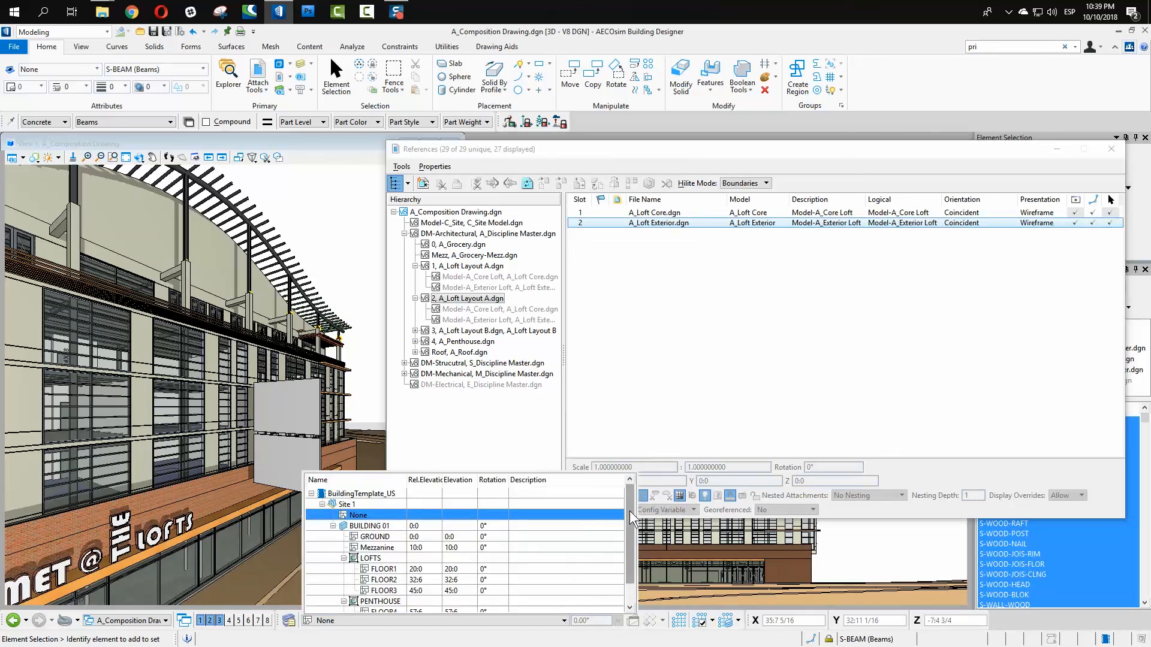
{"action": "left_click_drag", "start_coordinate": [630, 511], "coordinate": [638, 541]}
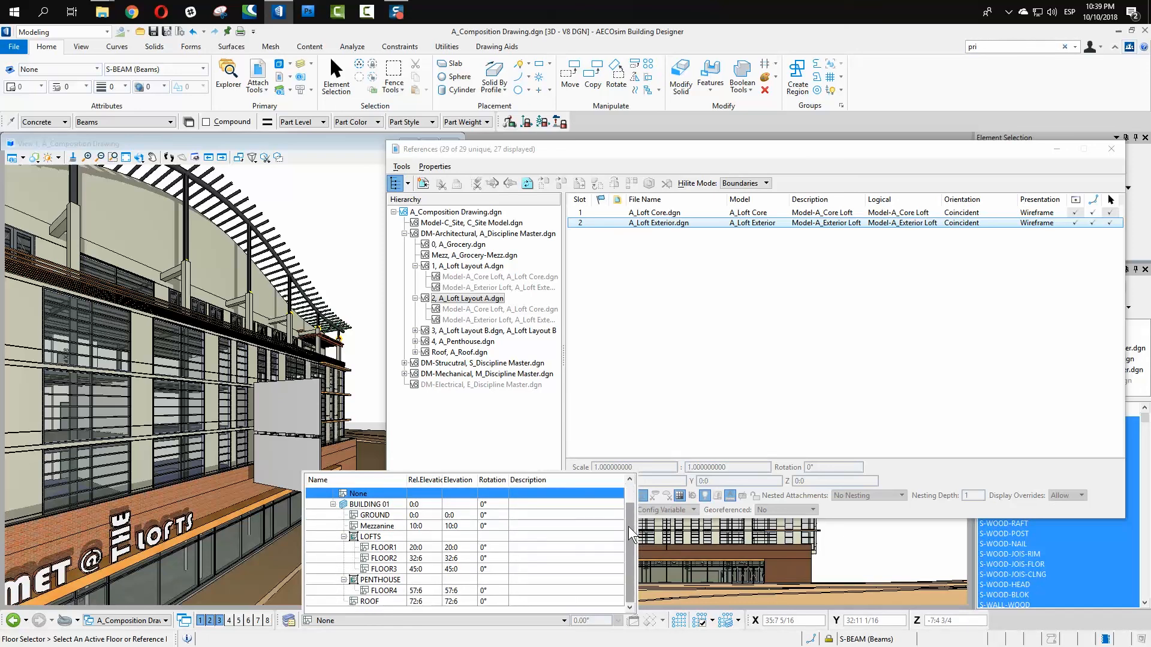